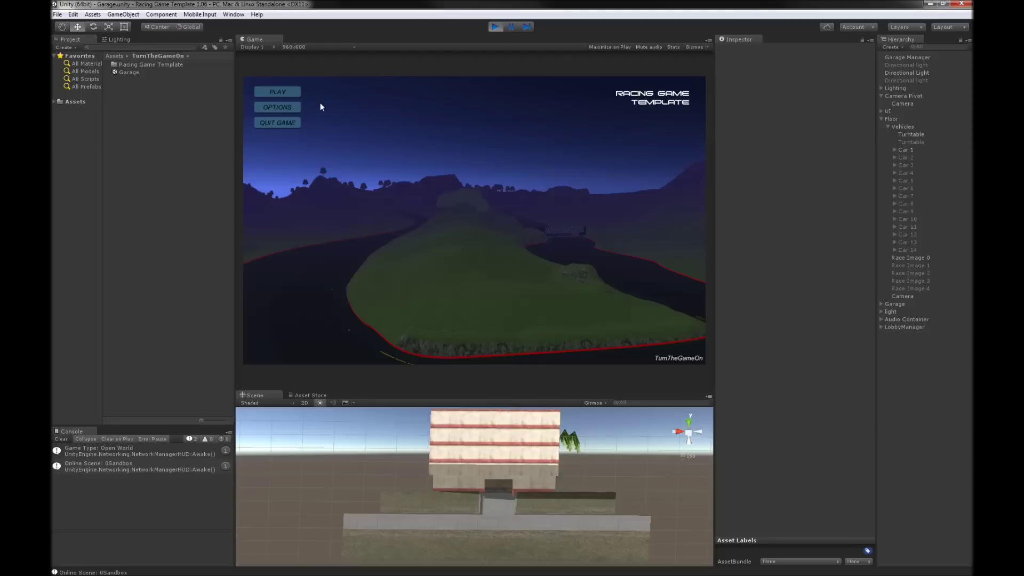
- Enter the garage from the running game's main menu and view the create and find multiplayer game screens
click(291, 91)
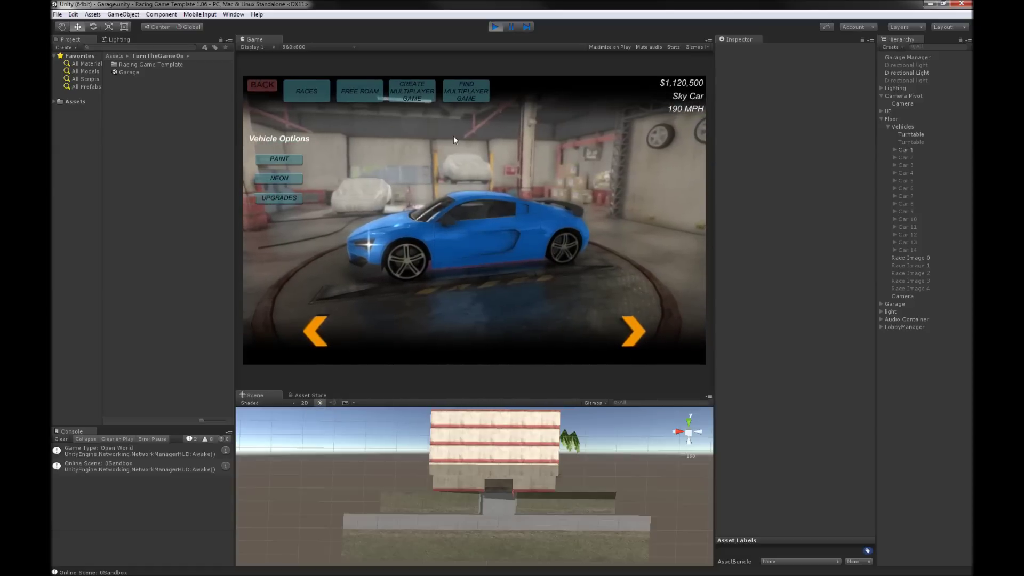
click(420, 93)
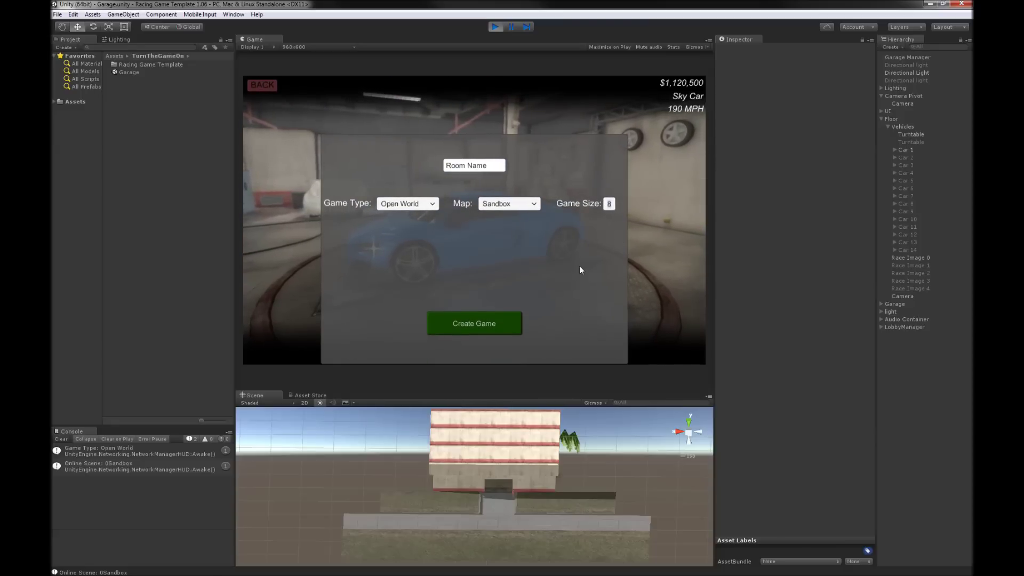
click(264, 86)
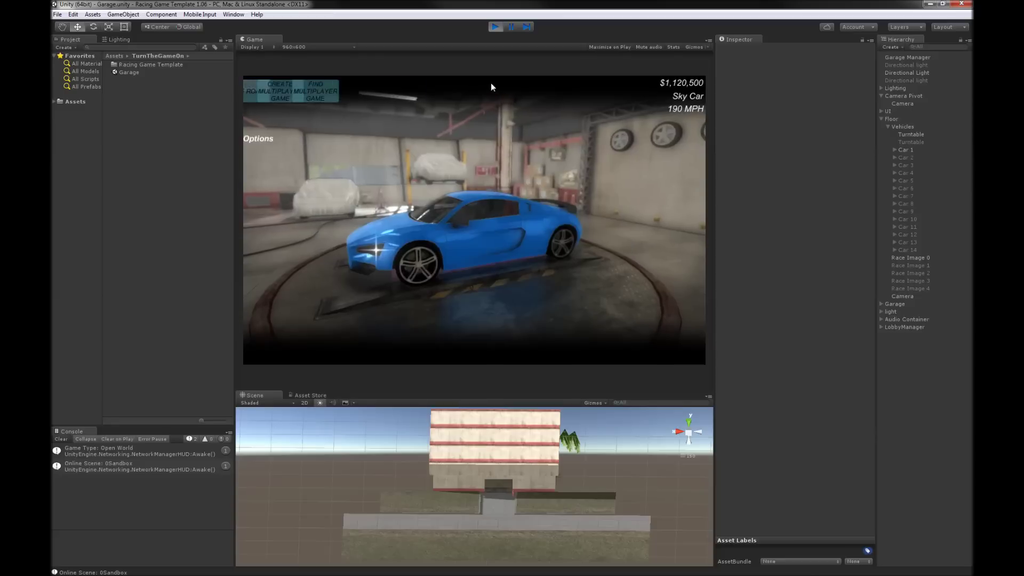
click(474, 96)
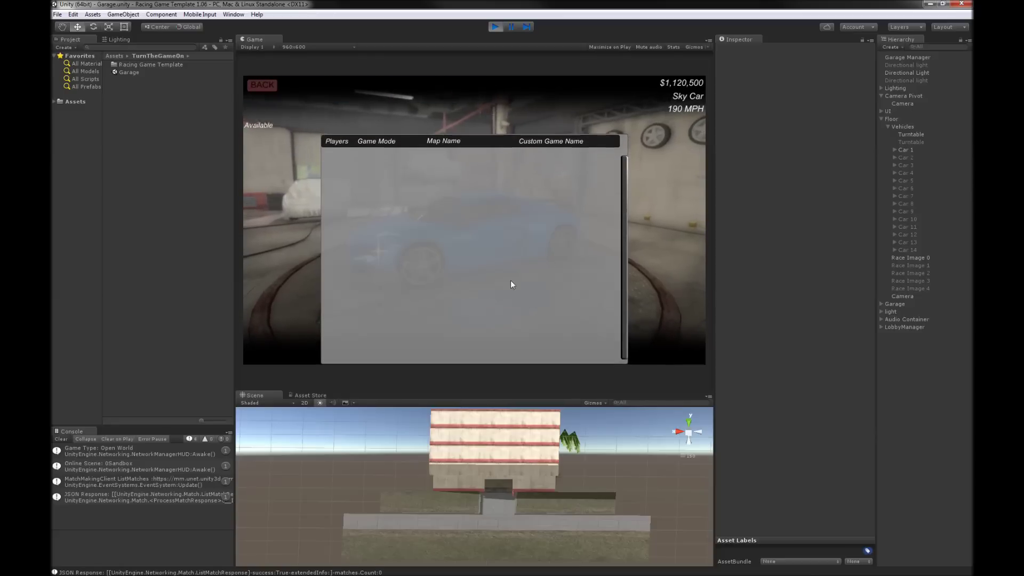
click(264, 85)
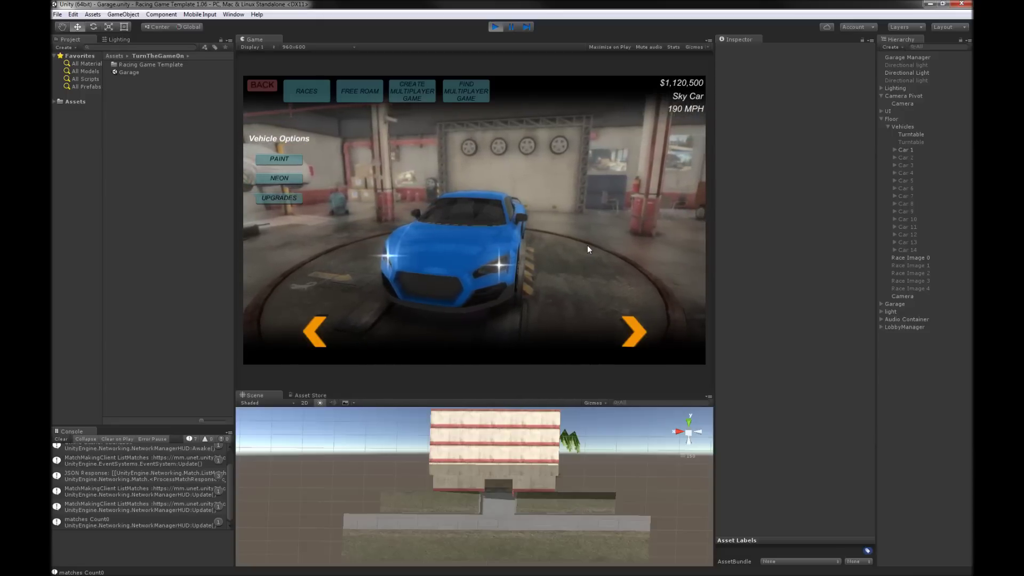
- Disable the Screen Space Ambient Obscurance, Skybox, Depth Of Field, Edge filter and Edge Detection components on the Camera under Camera Pivot
drag(431, 222, 800, 240)
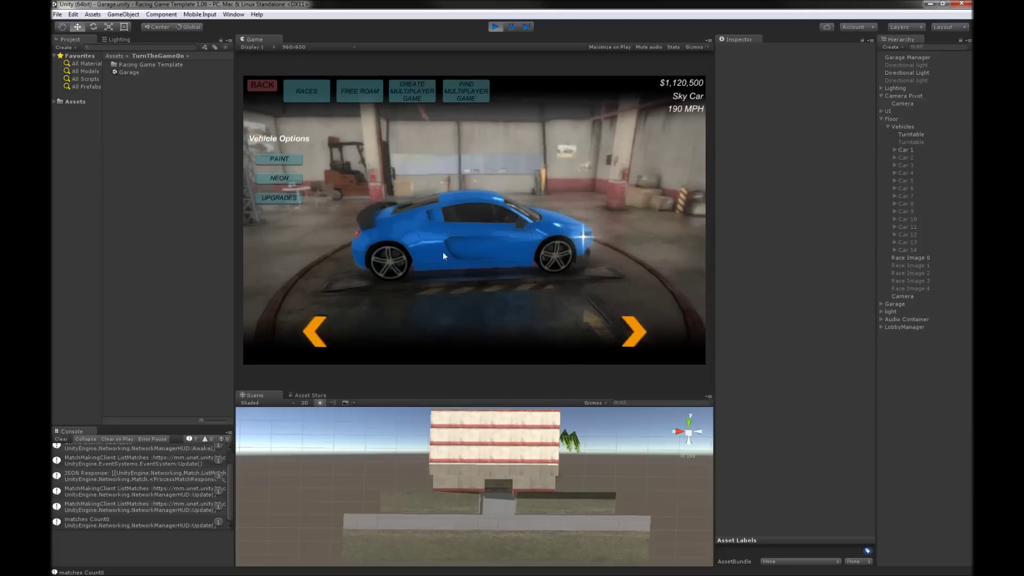
drag(443, 252, 712, 240)
drag(443, 256, 753, 159)
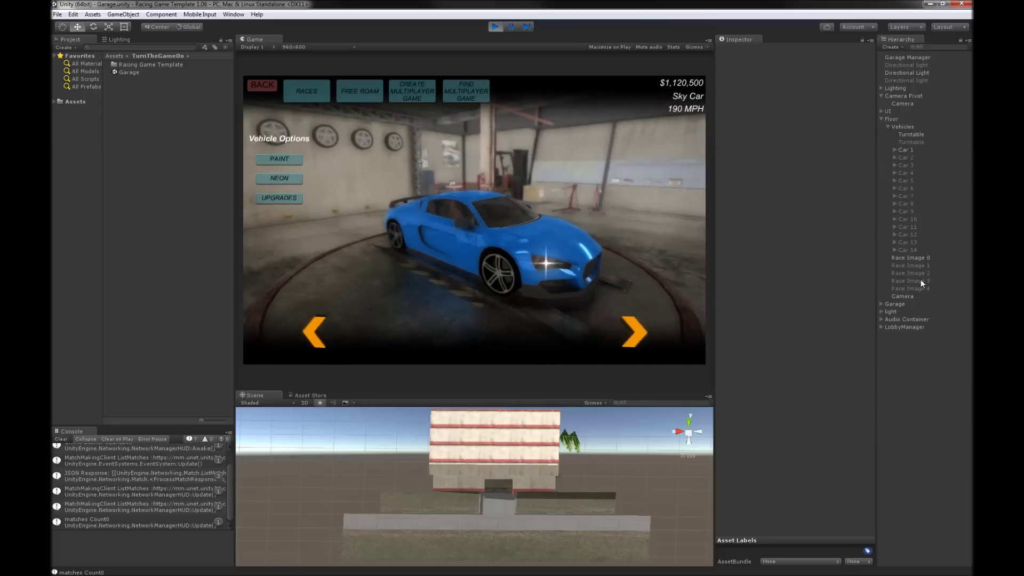
click(903, 103)
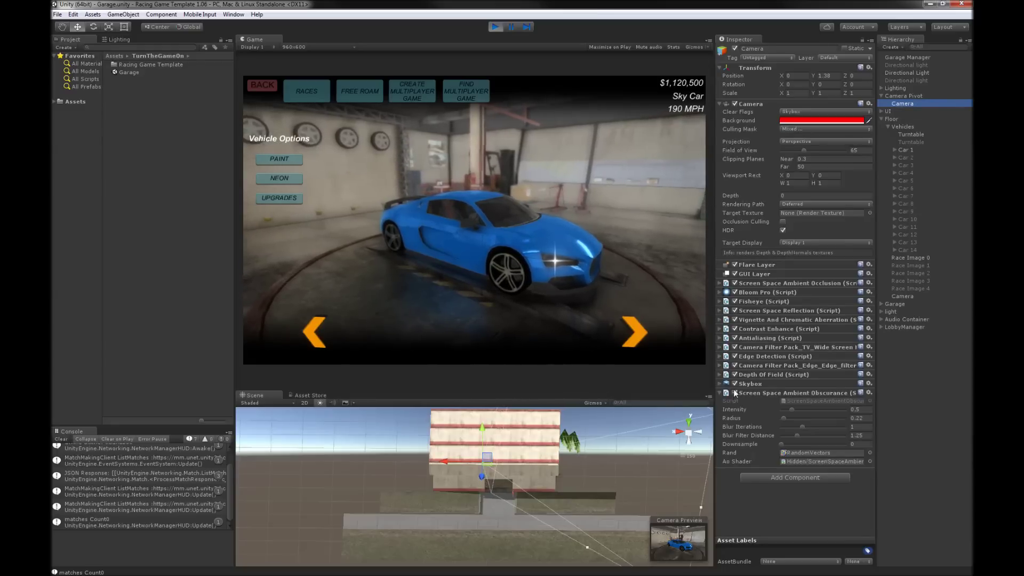
click(735, 392)
click(735, 384)
click(735, 375)
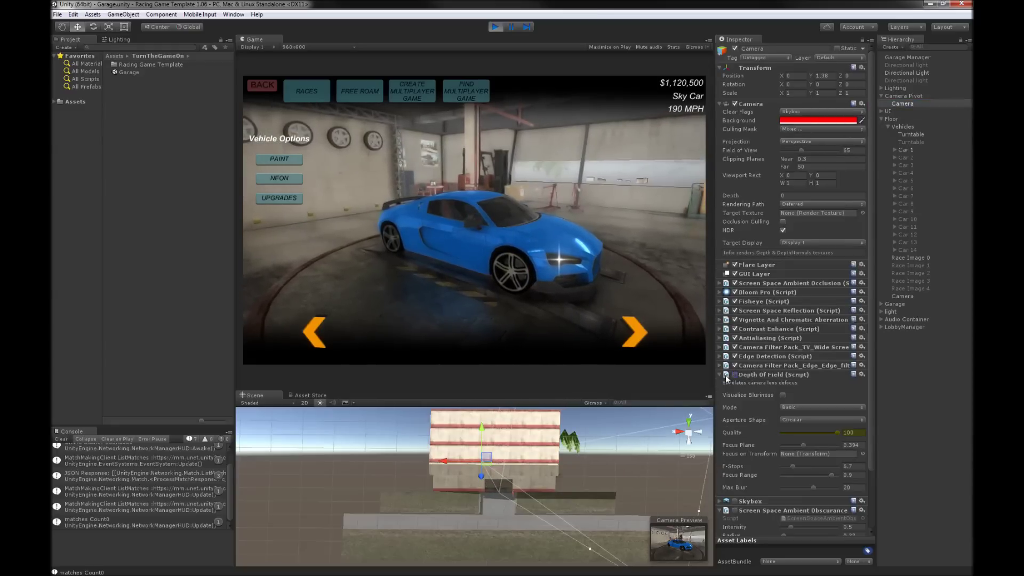
click(735, 365)
click(735, 356)
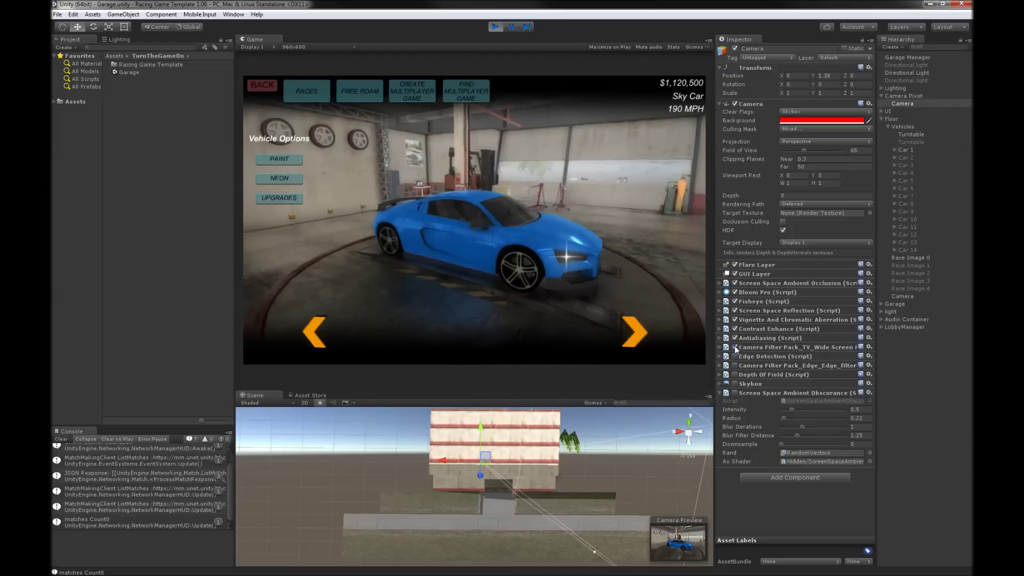
- Disable the Camera's TV Wide Screen filter, Antialiasing, Contrast Enhance, Vignette, Screen Space Reflection, Fisheye, Bloom Pro and Screen Space Ambient Occlusion
click(735, 347)
click(734, 338)
click(736, 329)
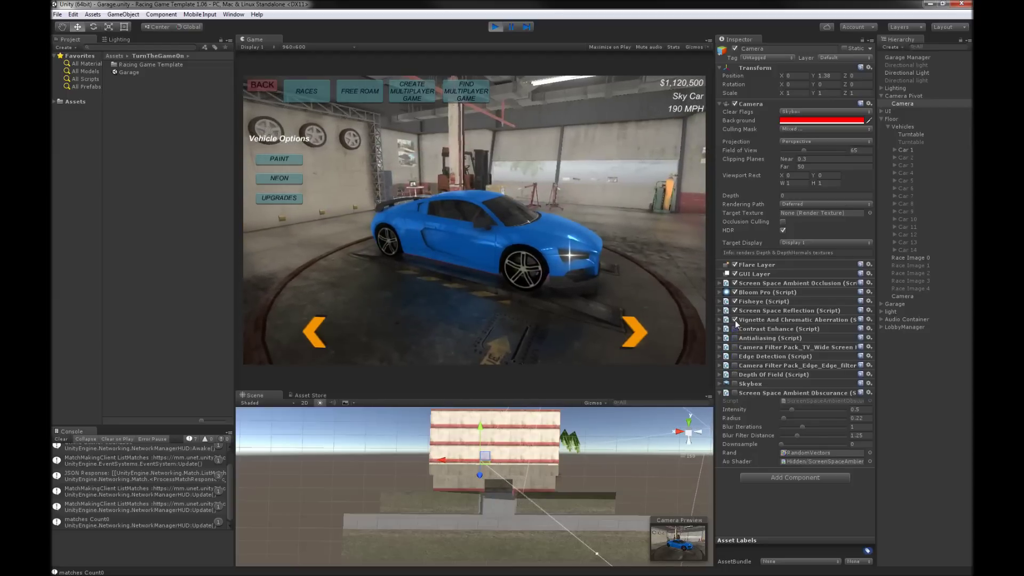
click(735, 319)
click(735, 310)
click(735, 301)
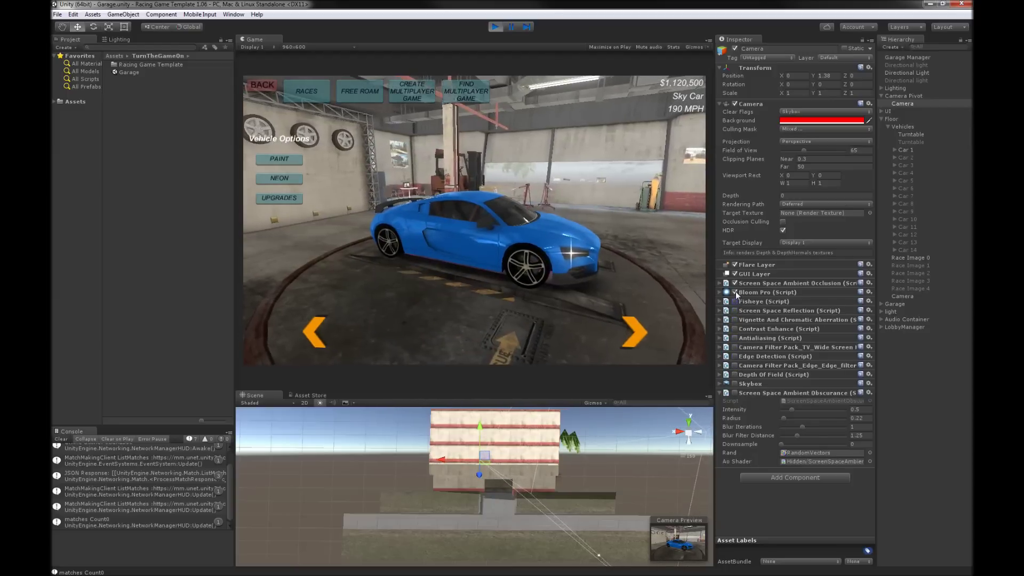
click(735, 293)
click(736, 283)
click(736, 284)
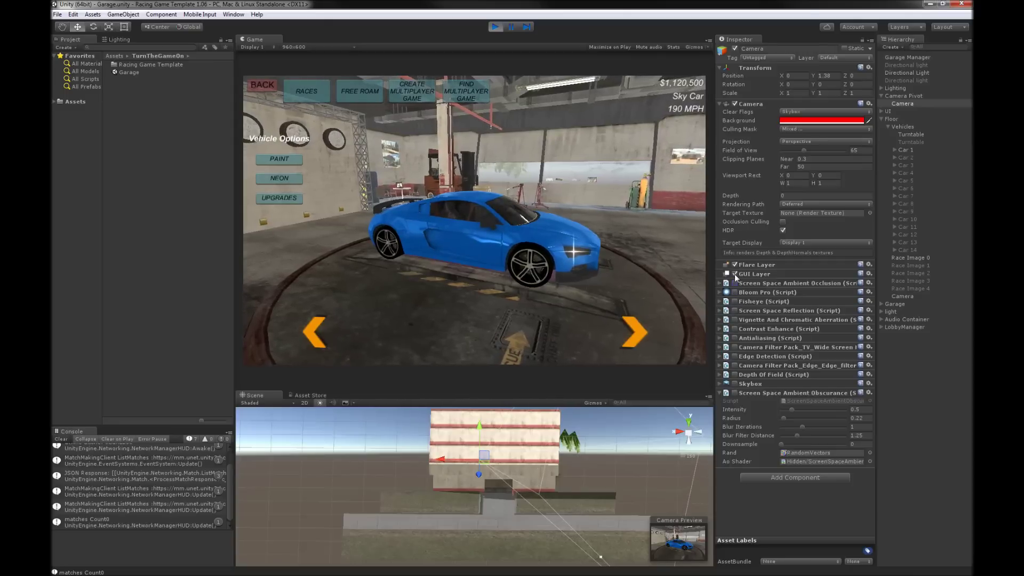
- Deactivate the active Turntable under Vehicles and the whole Garage object in the running scene
click(917, 133)
click(735, 49)
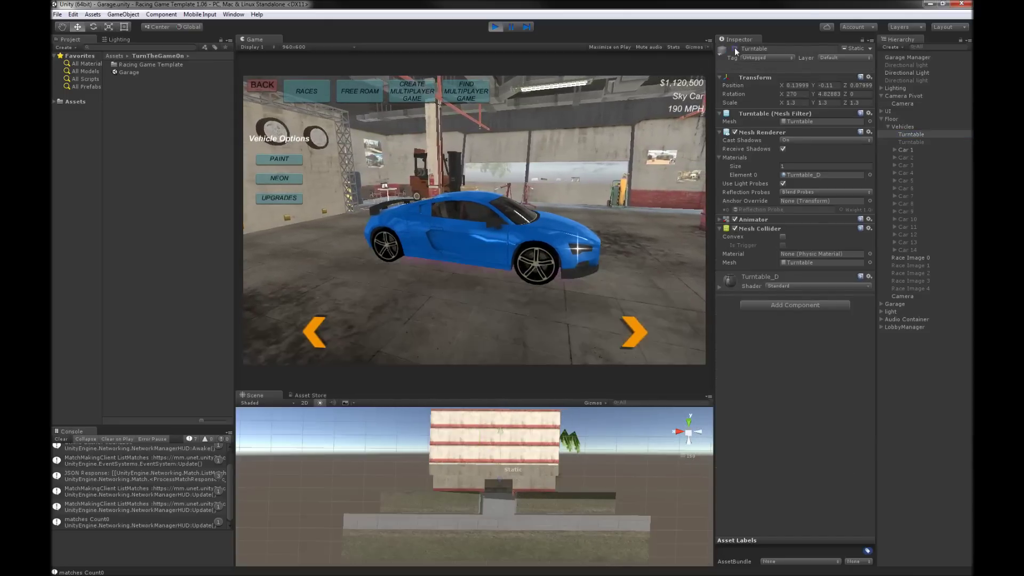
click(881, 304)
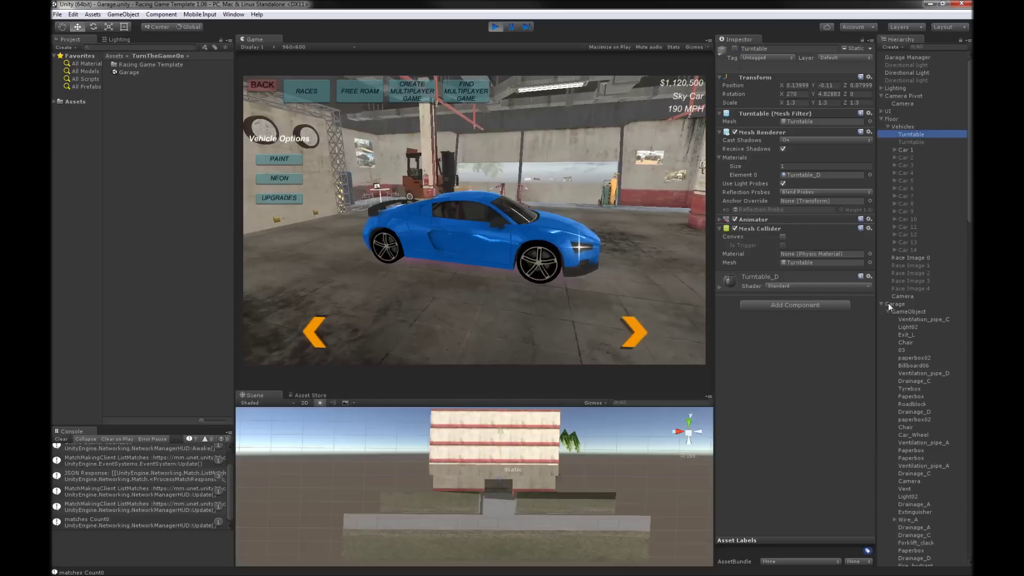
click(890, 303)
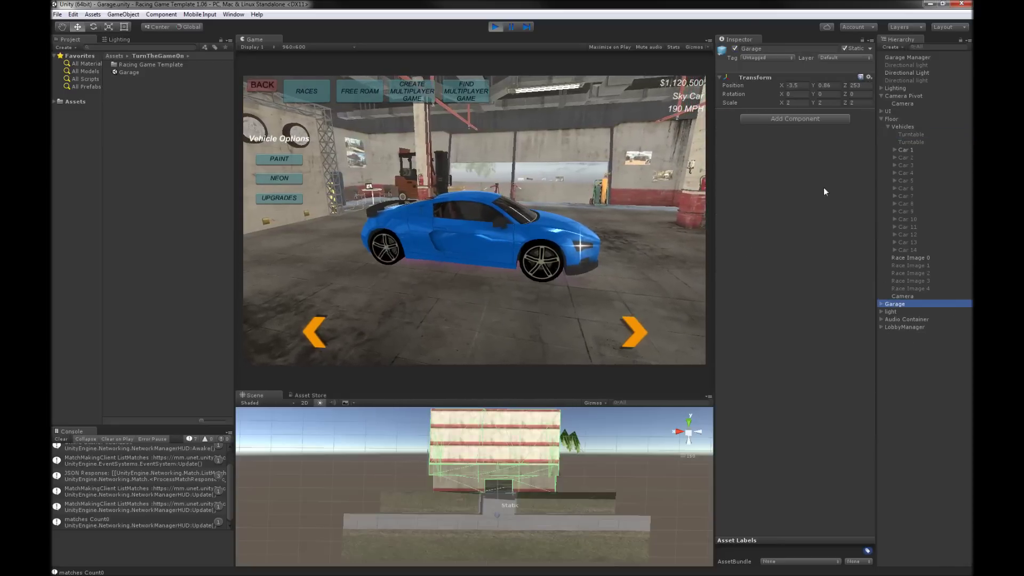
click(735, 48)
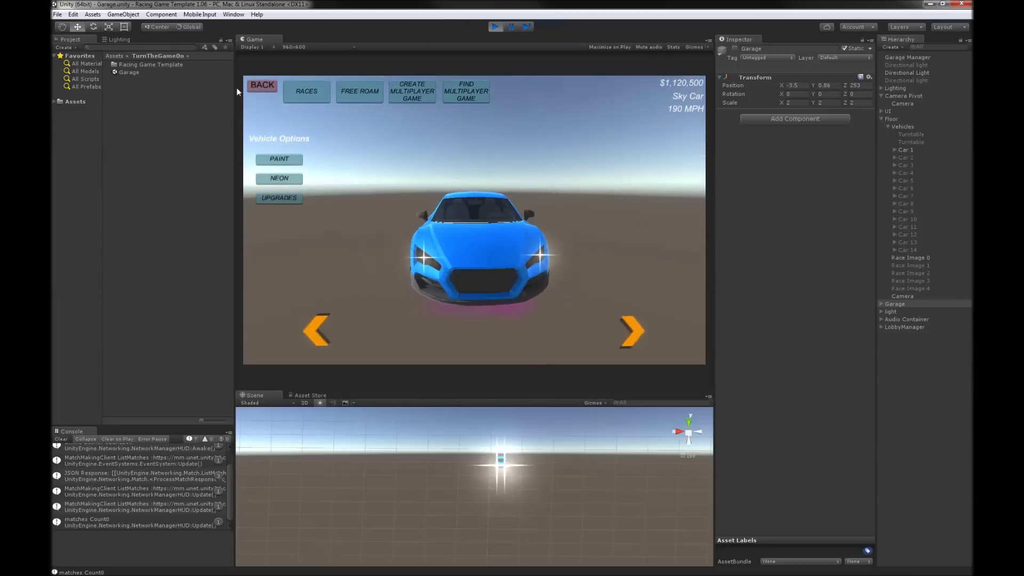
- Cycle forward through the garage vehicles to the green Car Name 6, viewing the cars from different sides
drag(427, 226, 507, 247)
click(631, 342)
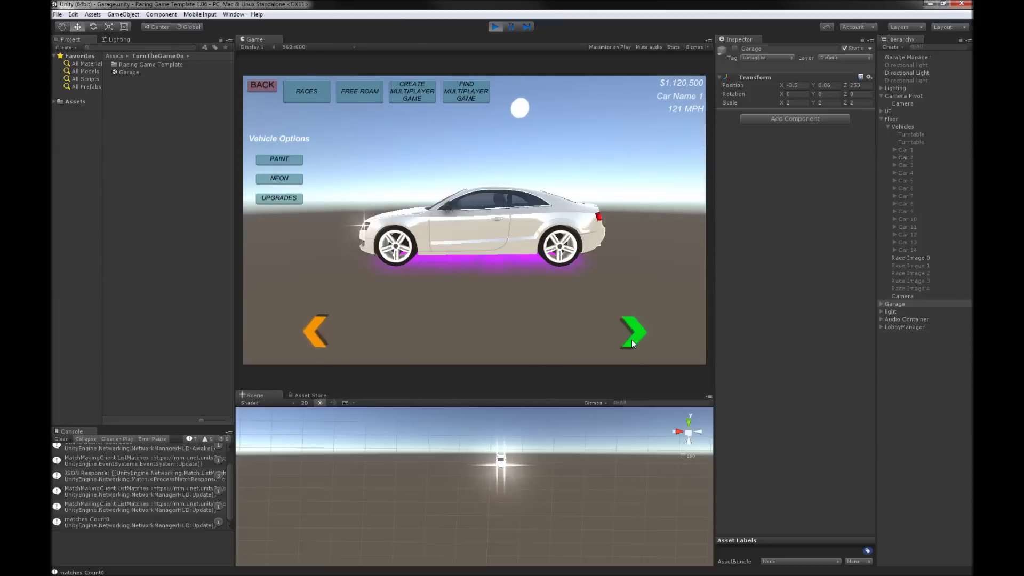
click(631, 342)
click(630, 340)
click(631, 340)
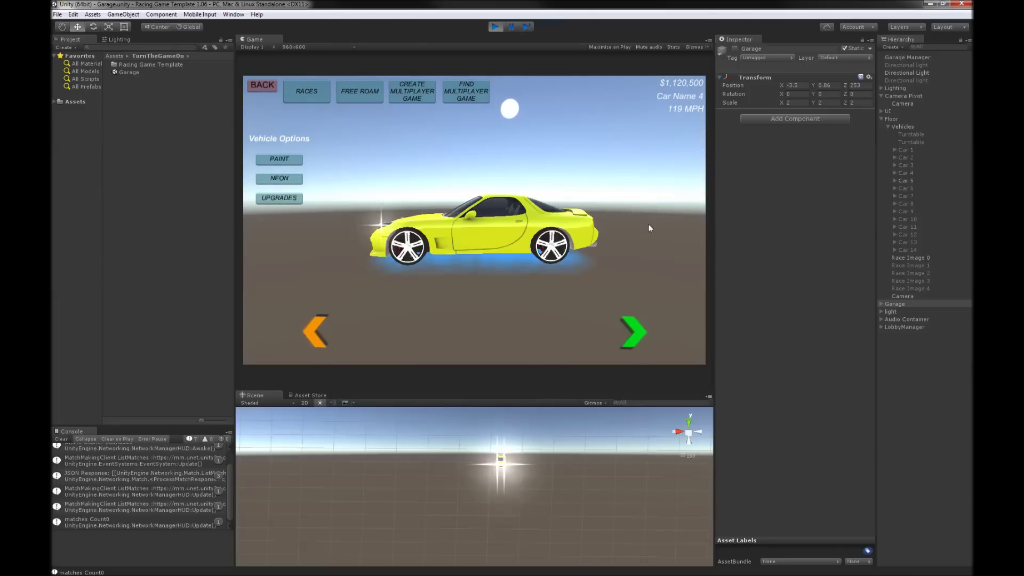
drag(649, 224, 464, 314)
click(637, 335)
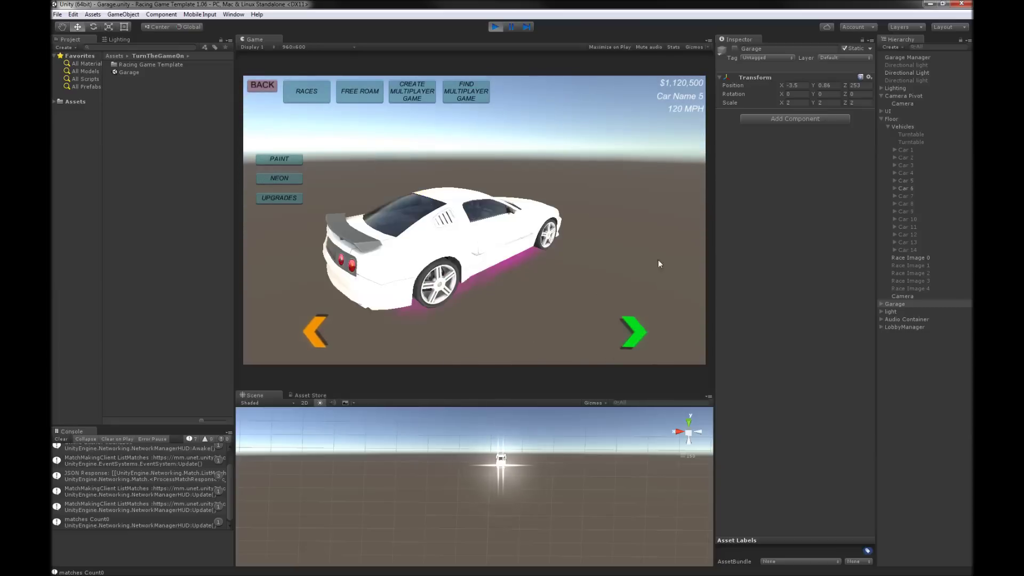
drag(659, 261, 420, 253)
click(637, 335)
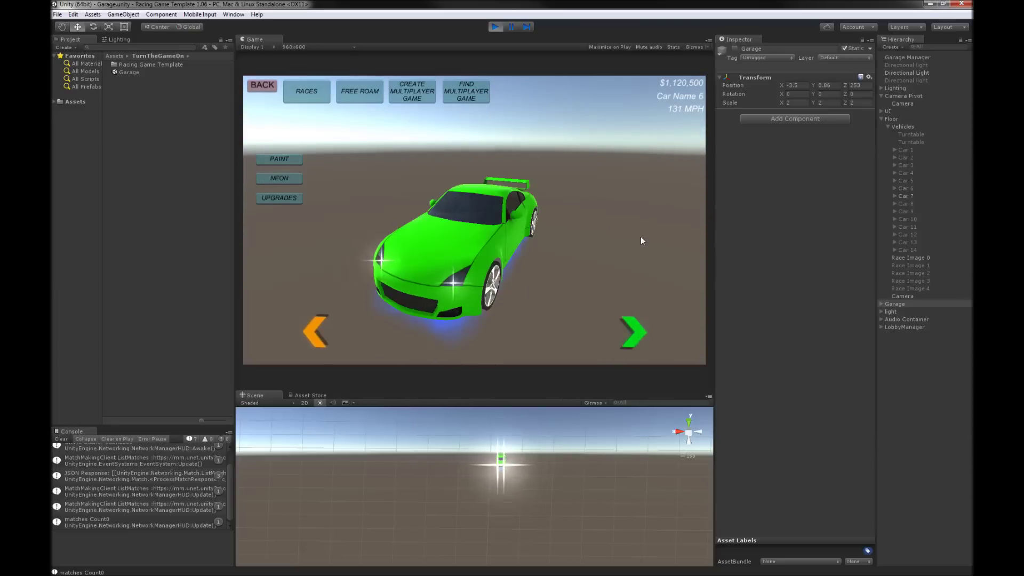
- View the car's paint options and examine the material settings of Body_7 in the Prefab of Car 7
click(258, 161)
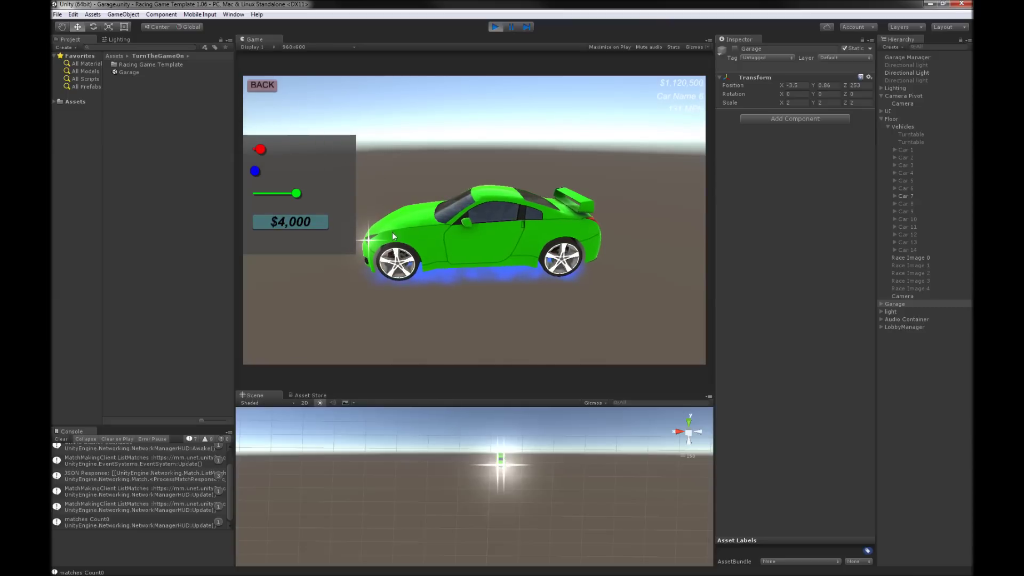
click(894, 196)
click(901, 204)
click(911, 212)
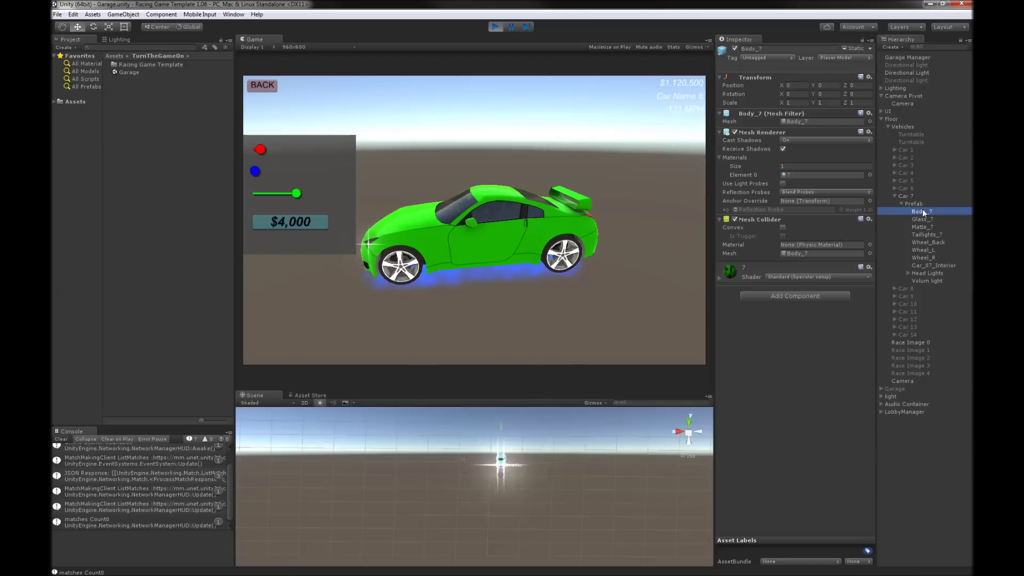
click(725, 276)
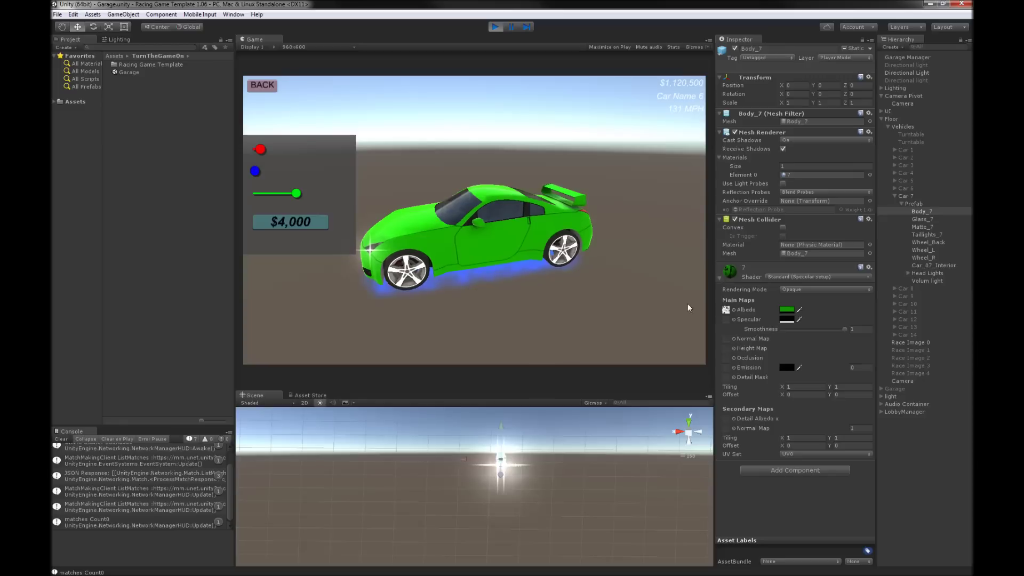
drag(589, 253, 379, 336)
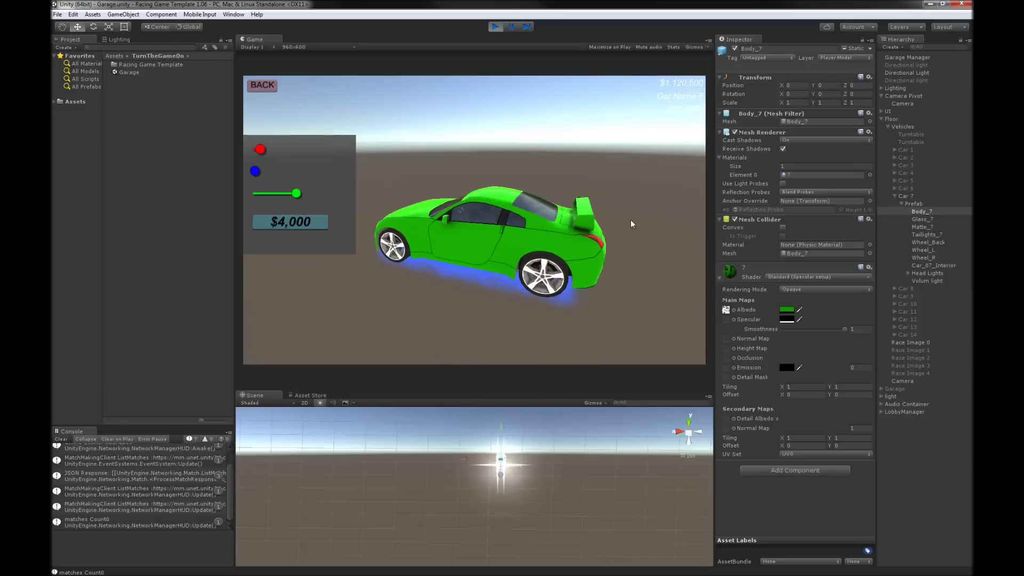
drag(631, 221, 662, 197)
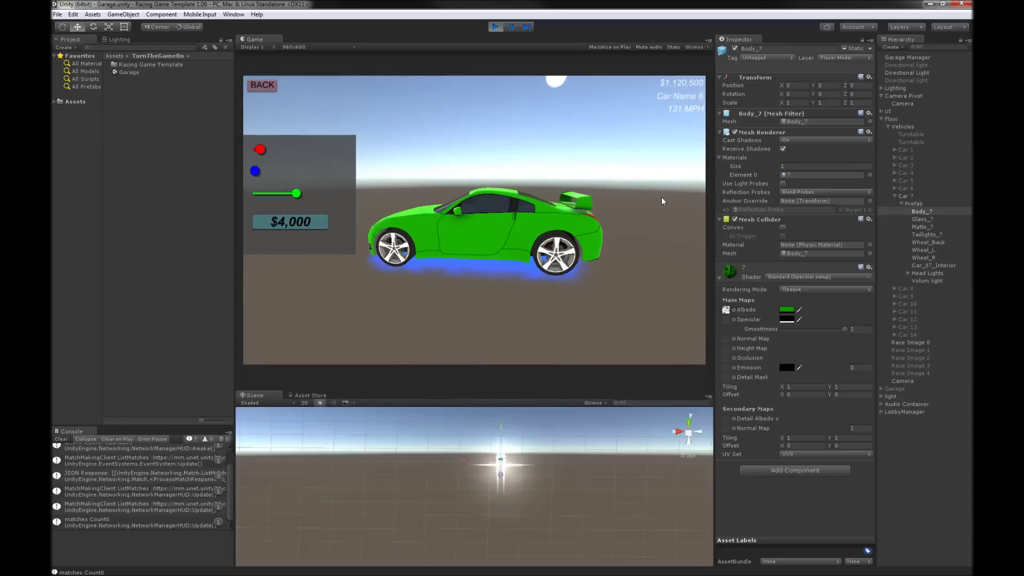
drag(435, 233, 652, 264)
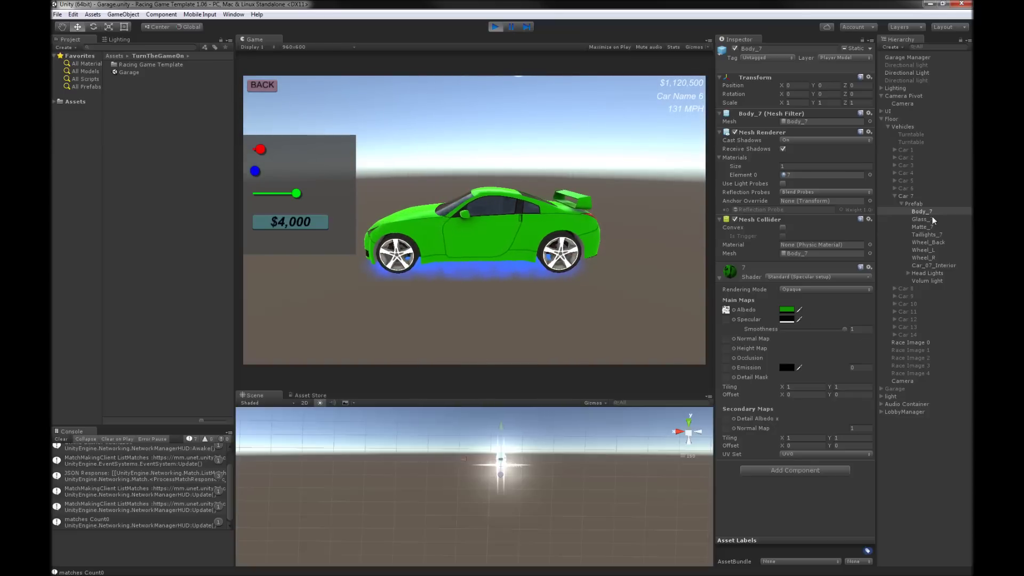
click(267, 88)
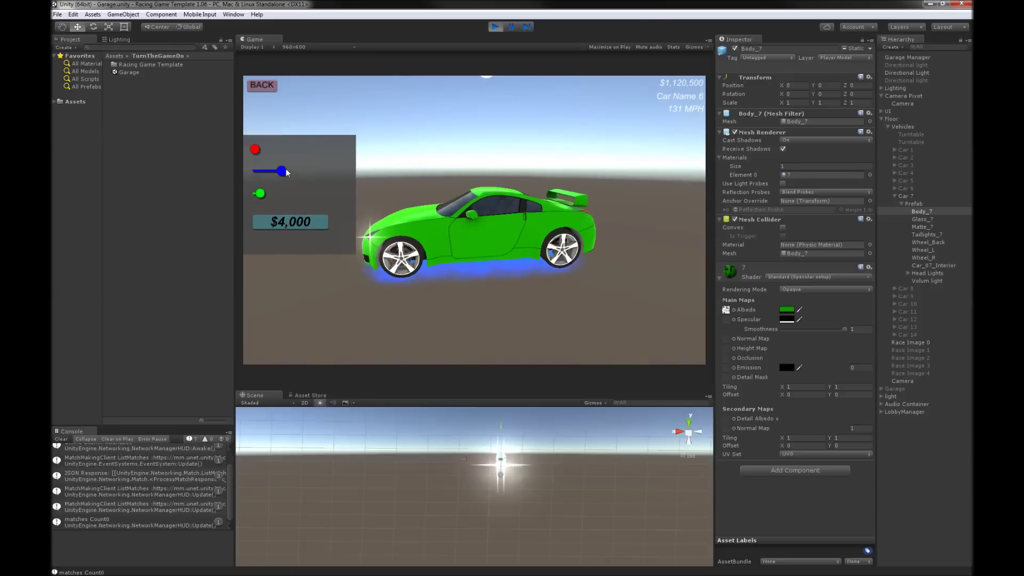
- Try different neon underglow colours on the green car by varying the blue, green and red amounts, without buying one
drag(283, 172, 374, 167)
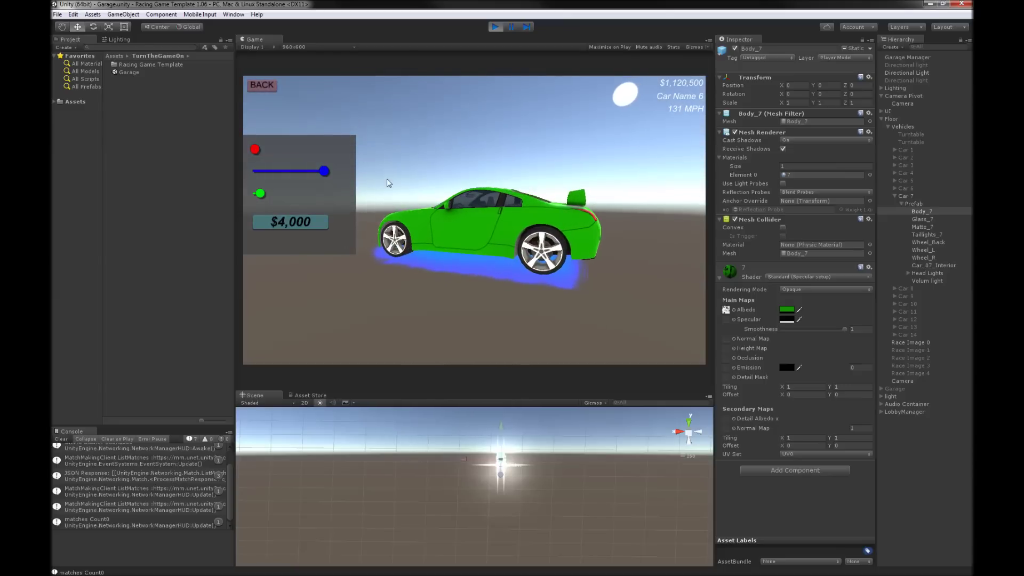
drag(324, 171, 259, 171)
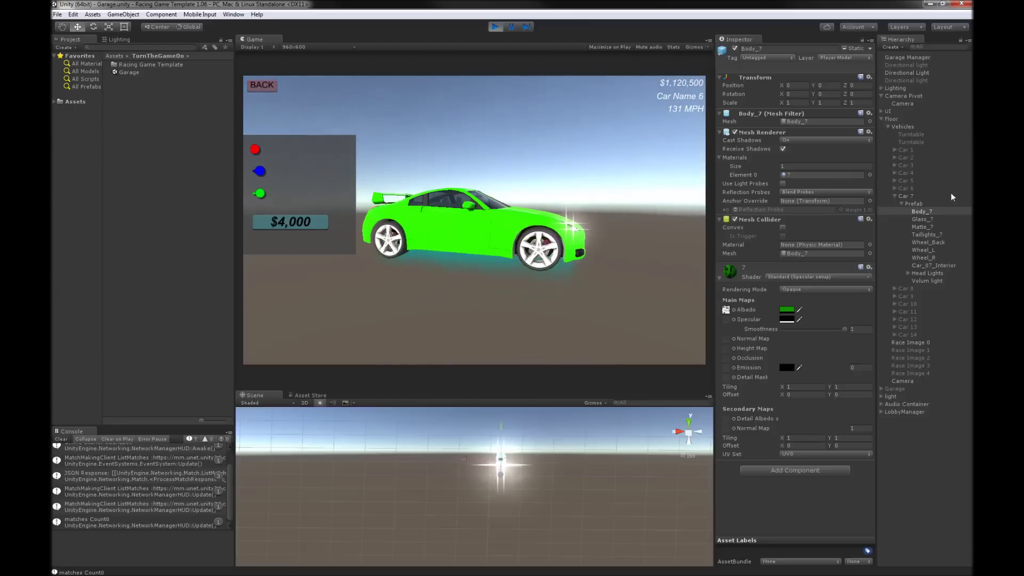
drag(259, 195, 260, 192)
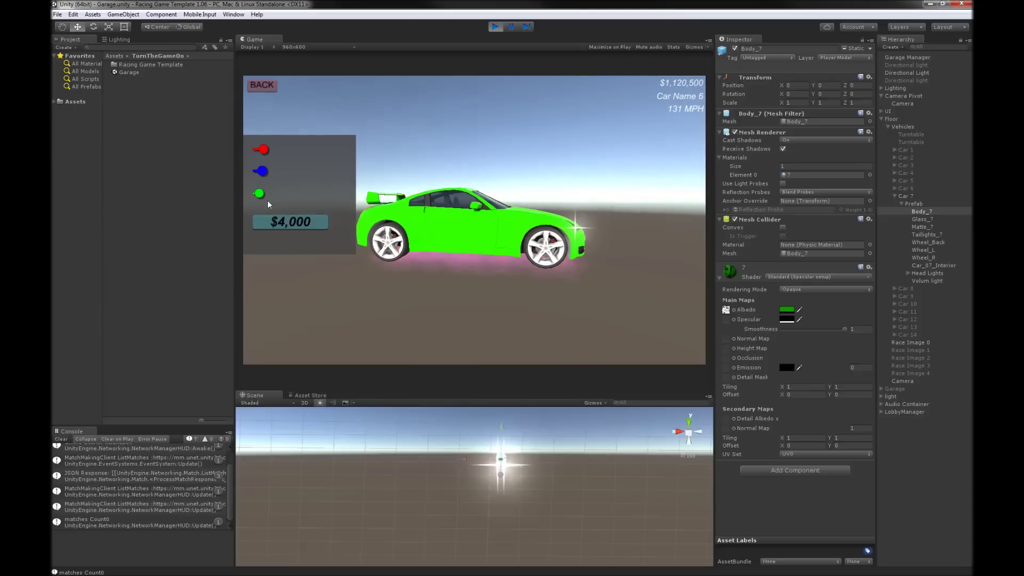
click(269, 91)
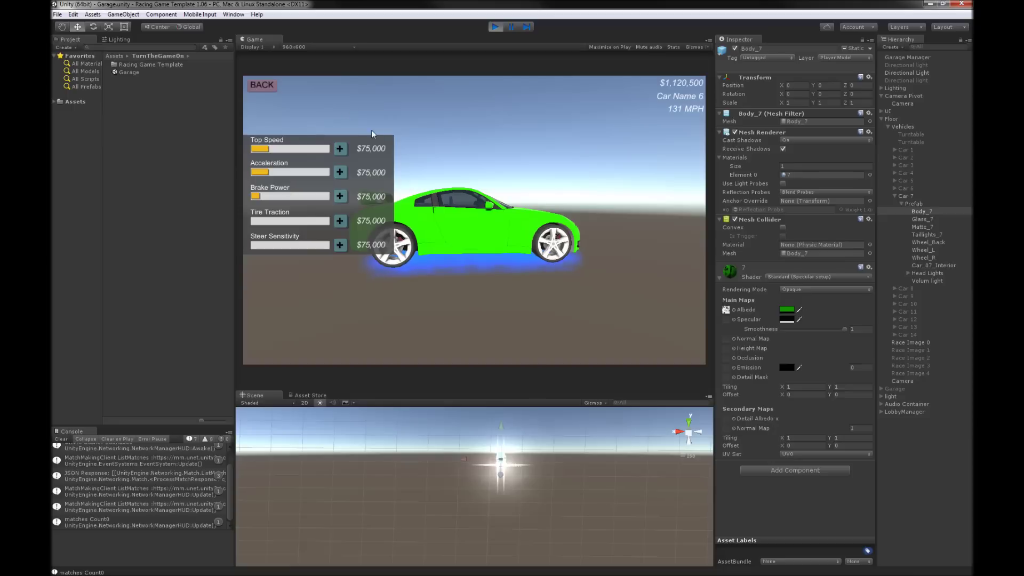
- Leave the upgrade options and examine the material settings of Glass_7 in the Prefab of Car 7
click(261, 87)
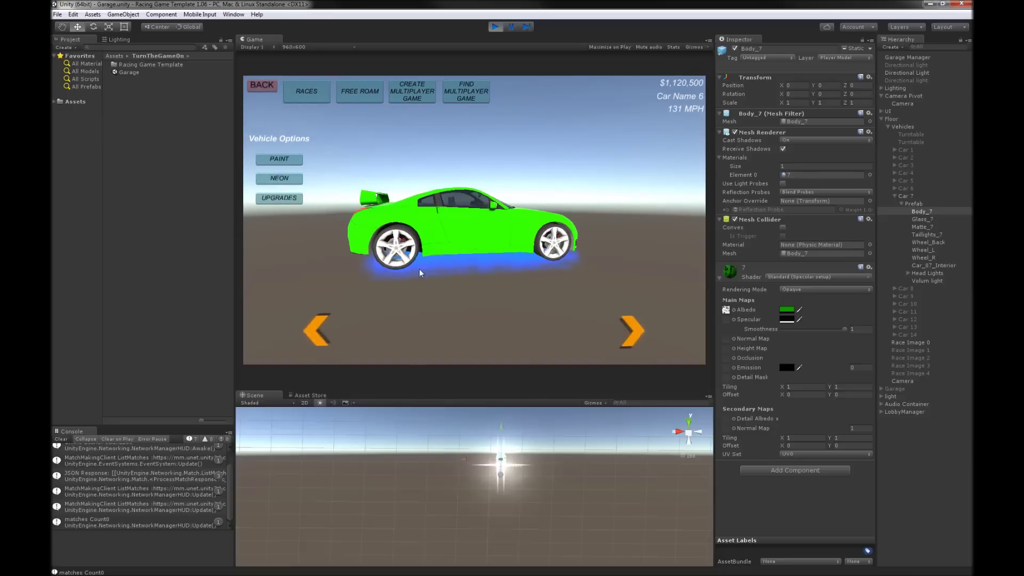
drag(419, 273, 313, 258)
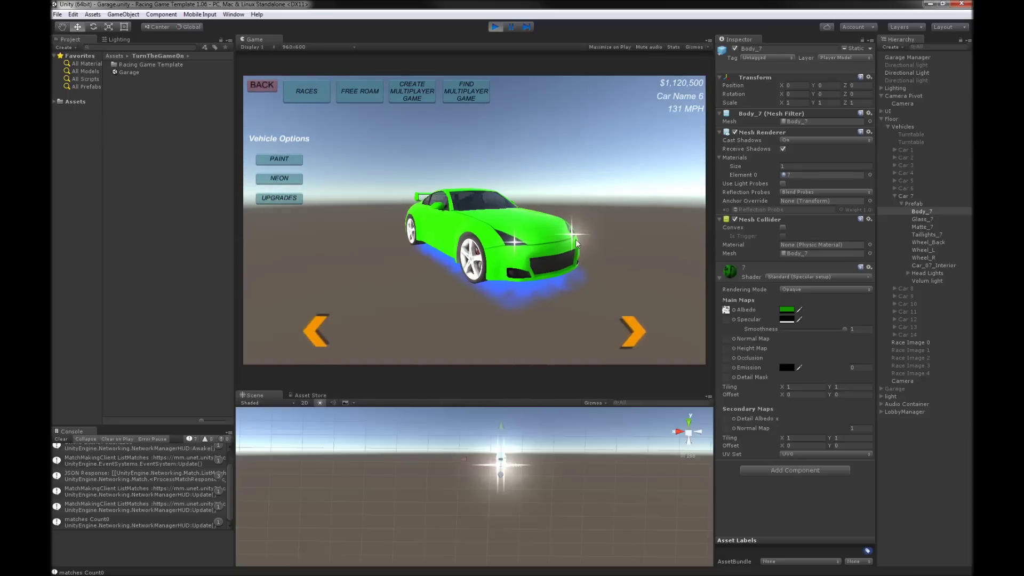
click(922, 219)
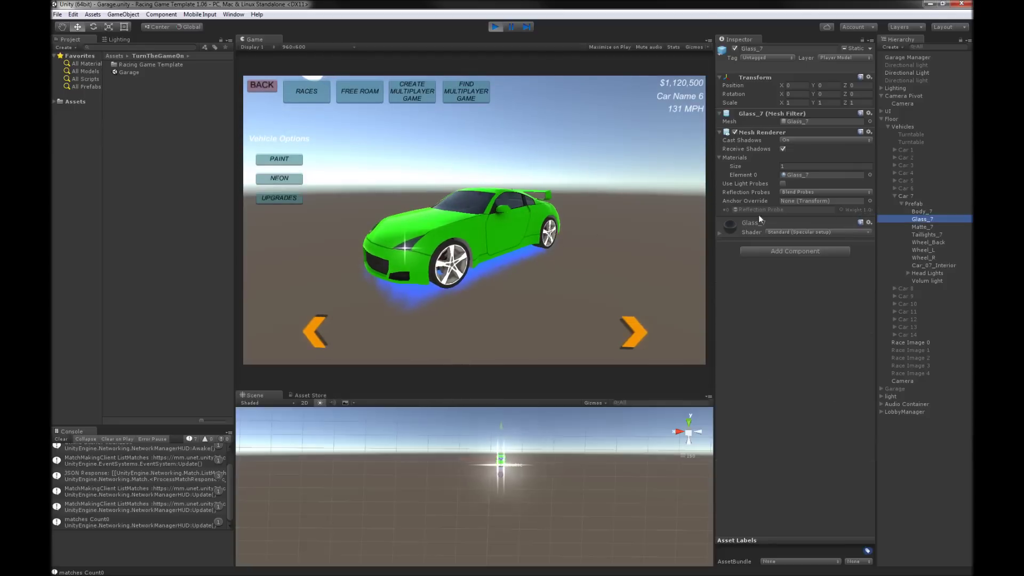
click(721, 233)
click(791, 265)
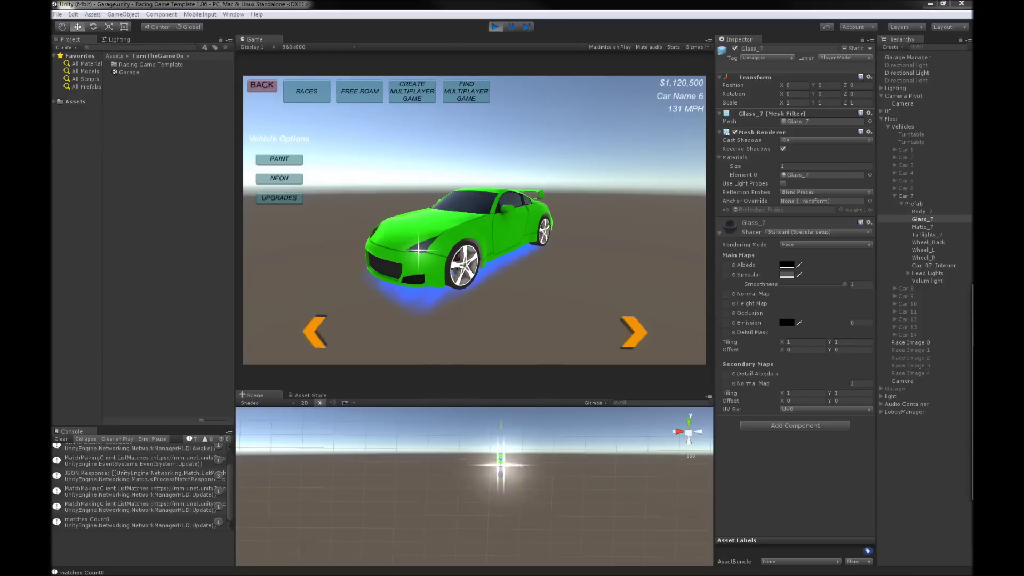
- View the green car from the rear, the sides and the front in the running garage
drag(597, 224, 257, 225)
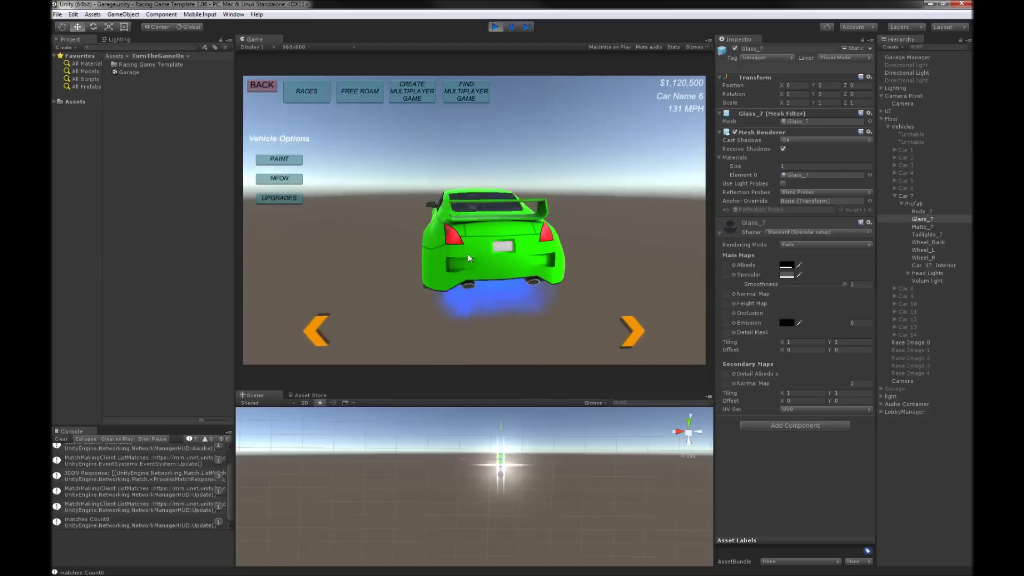
drag(315, 251, 412, 202)
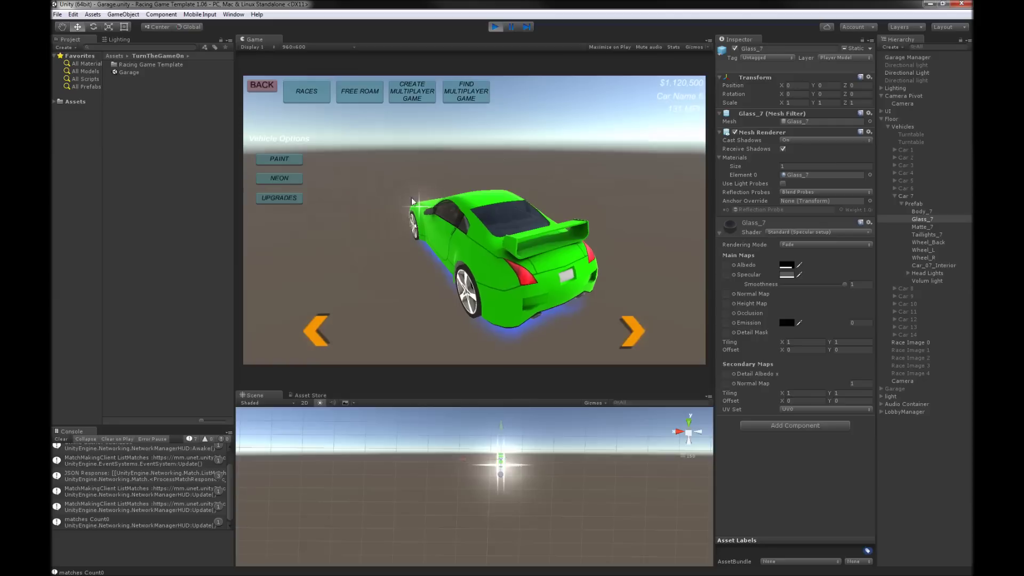
drag(484, 238, 603, 235)
drag(247, 238, 359, 267)
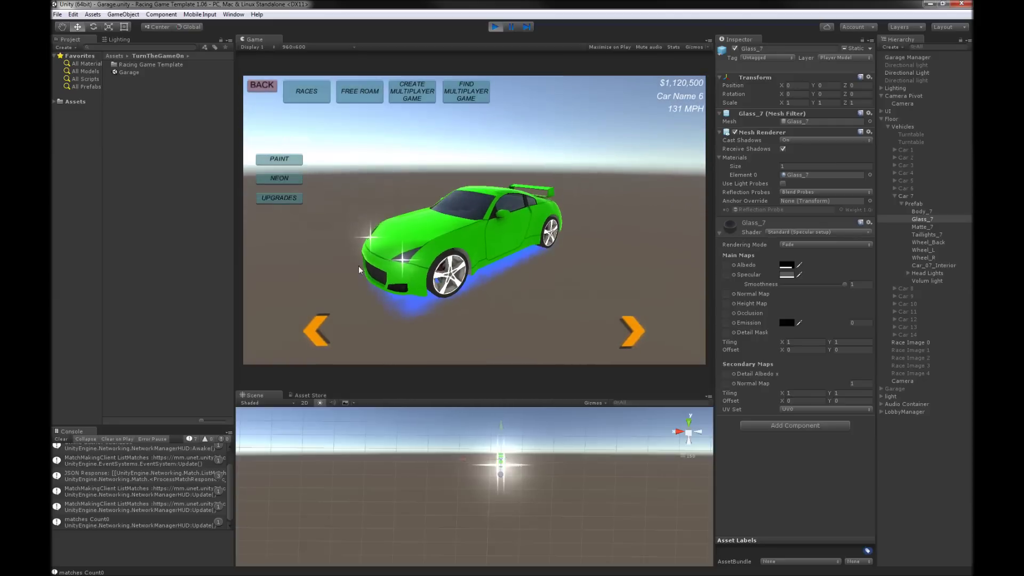
- Switch to the next garage vehicle, Car Name 7, and reactivate the first Turntable under Vehicles
click(634, 332)
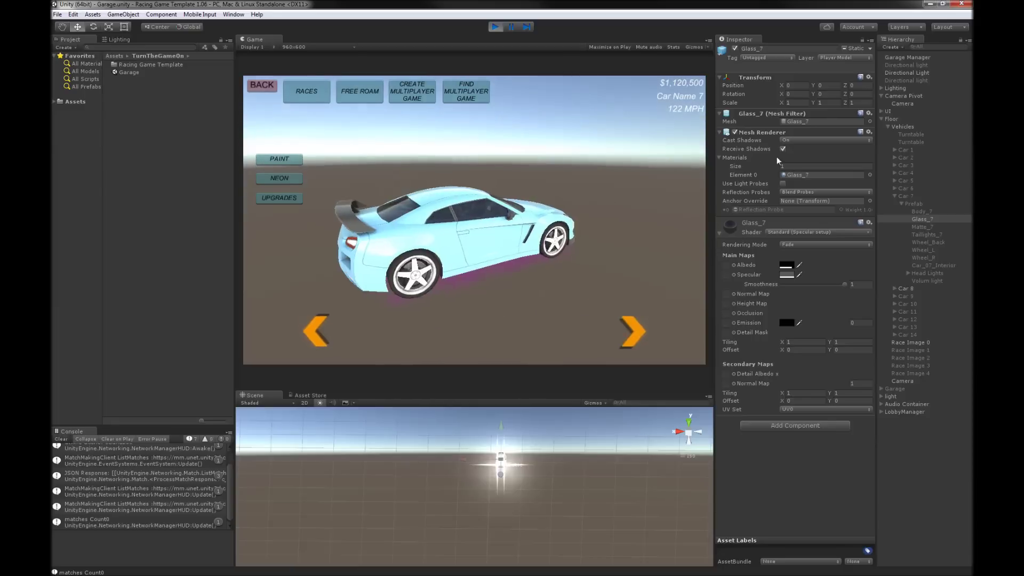
click(917, 134)
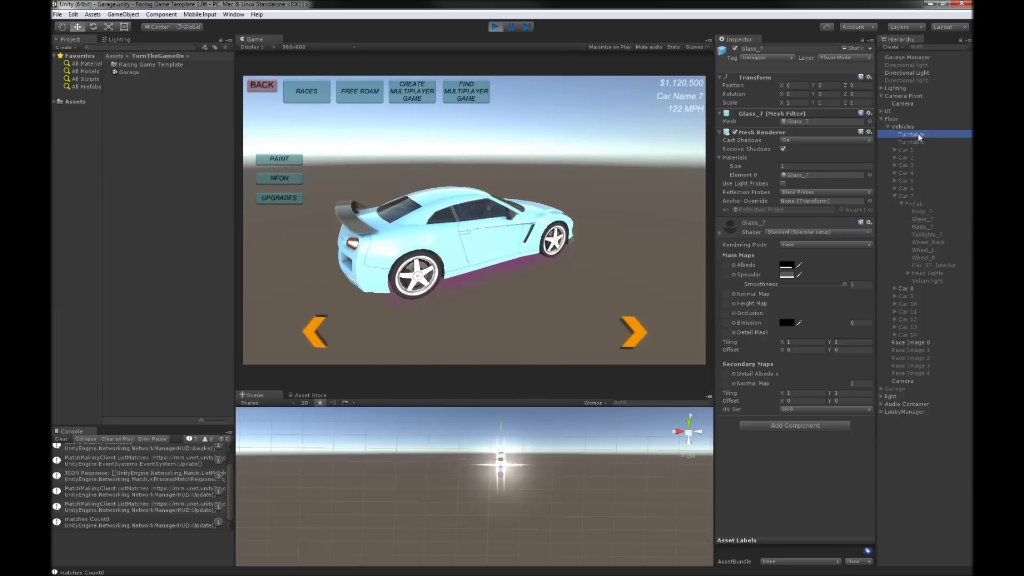
click(736, 48)
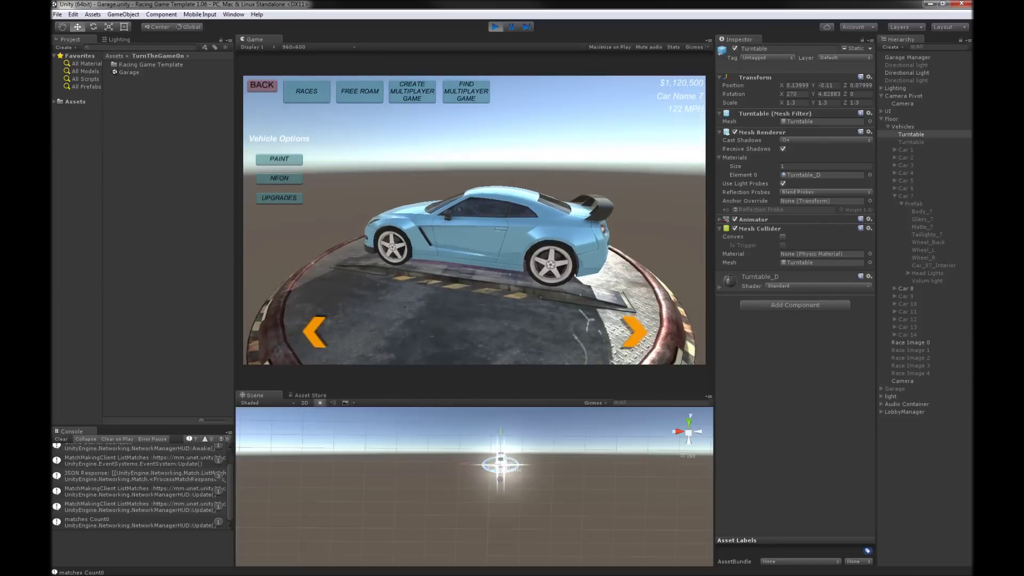
- Try the second Turntable under Vehicles as an active object, and deactivate it again
click(911, 142)
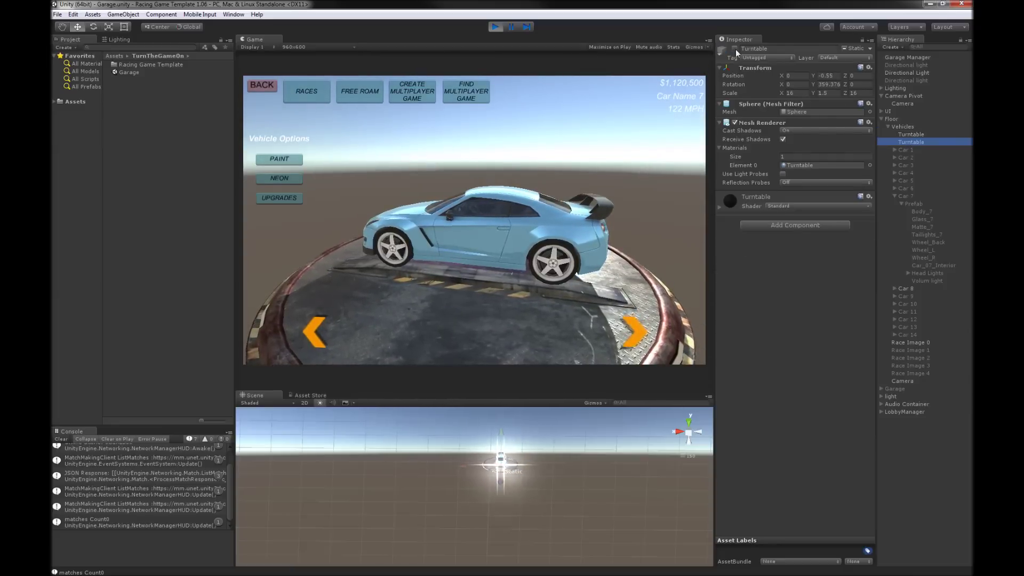
click(735, 49)
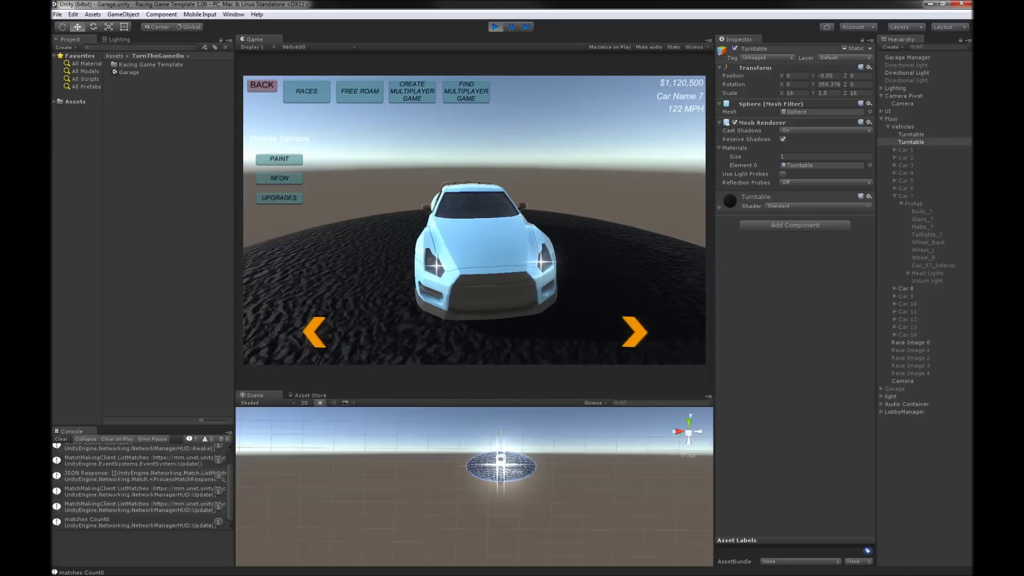
click(736, 48)
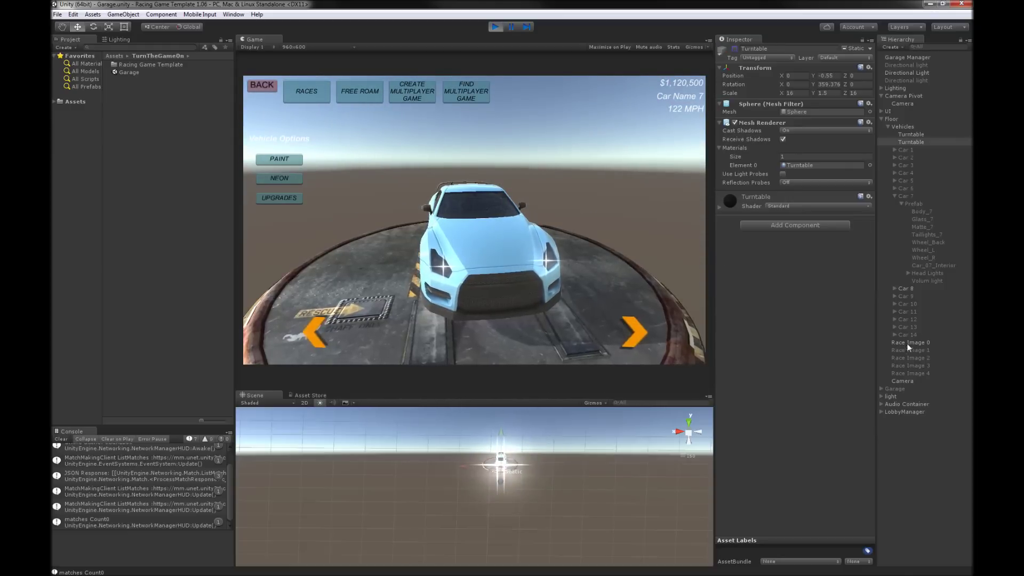
- Reactivate the whole Garage object in the running scene
click(898, 388)
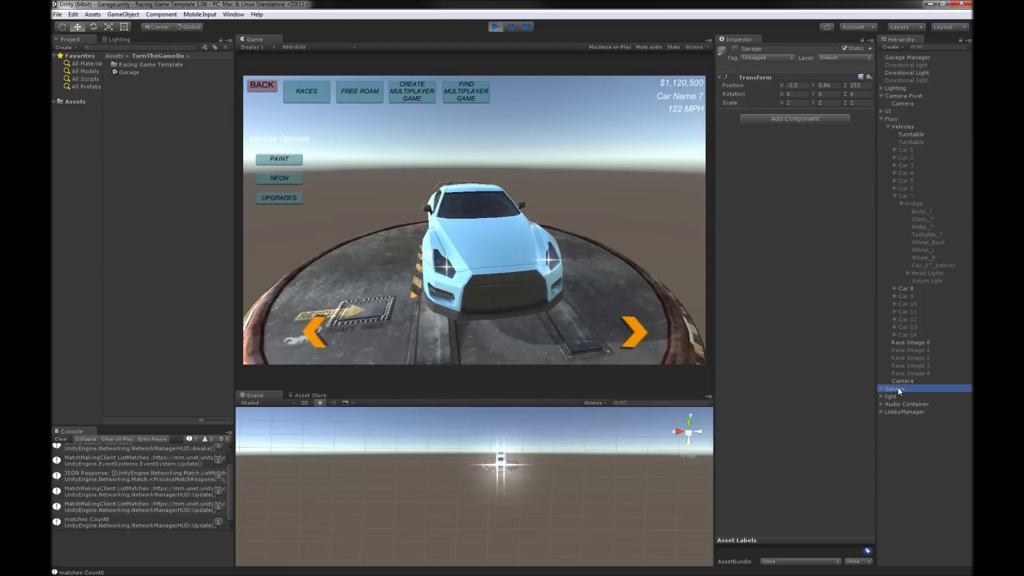
click(735, 49)
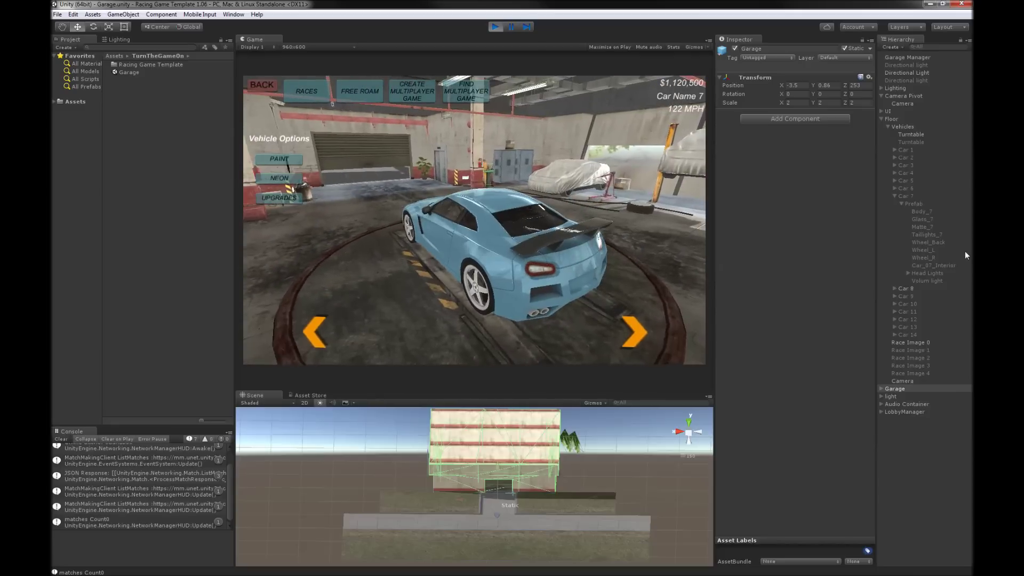
- Enable Skybox, Screen Space Ambient Occlusion, Bloom Pro, Fisheye, Screen Space Reflection, Vignette And Chromatic Aberration and Contrast Enhance on the Camera under Camera Pivot
click(903, 103)
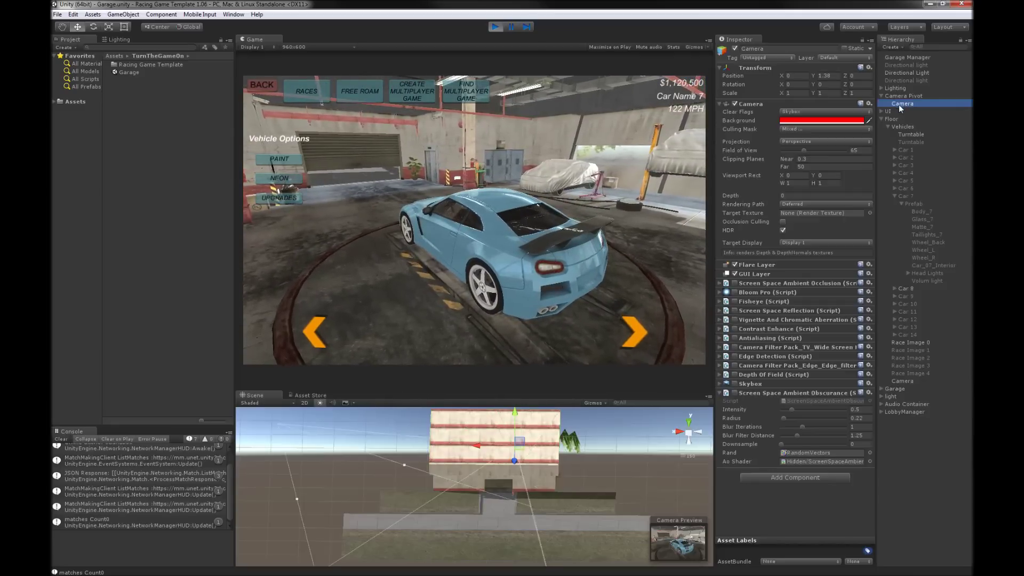
click(735, 384)
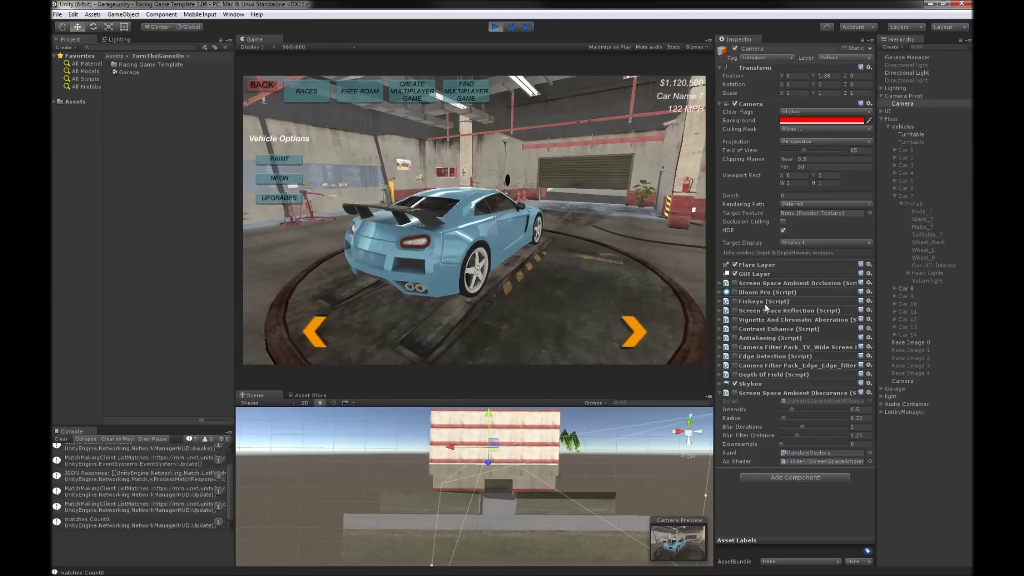
click(736, 283)
click(735, 292)
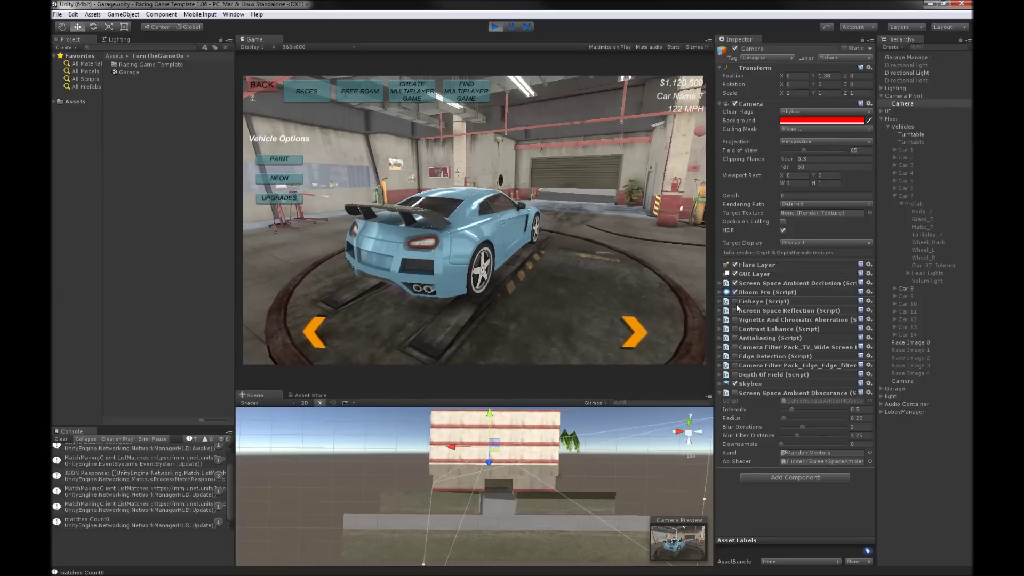
click(735, 301)
click(736, 311)
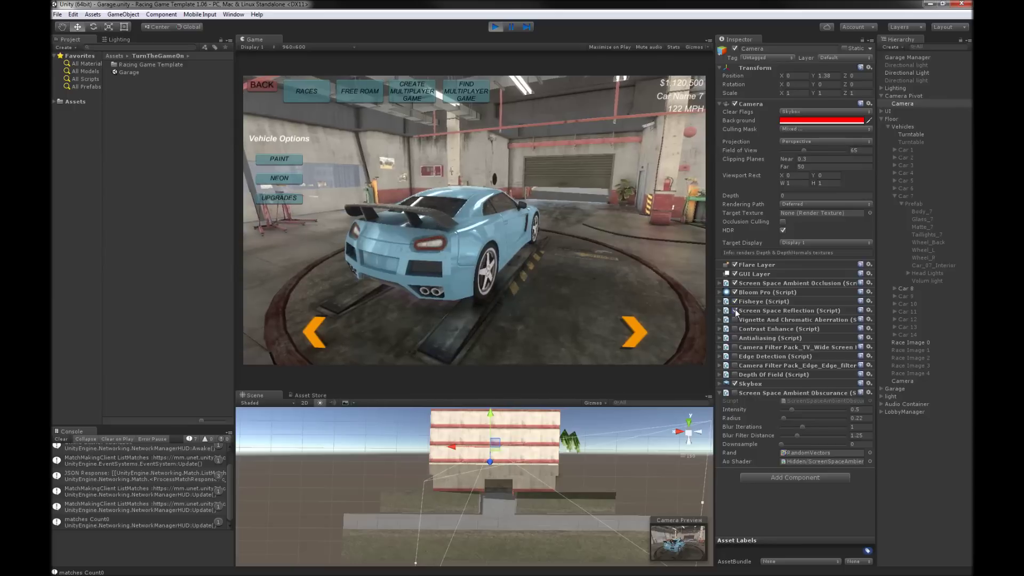
click(735, 320)
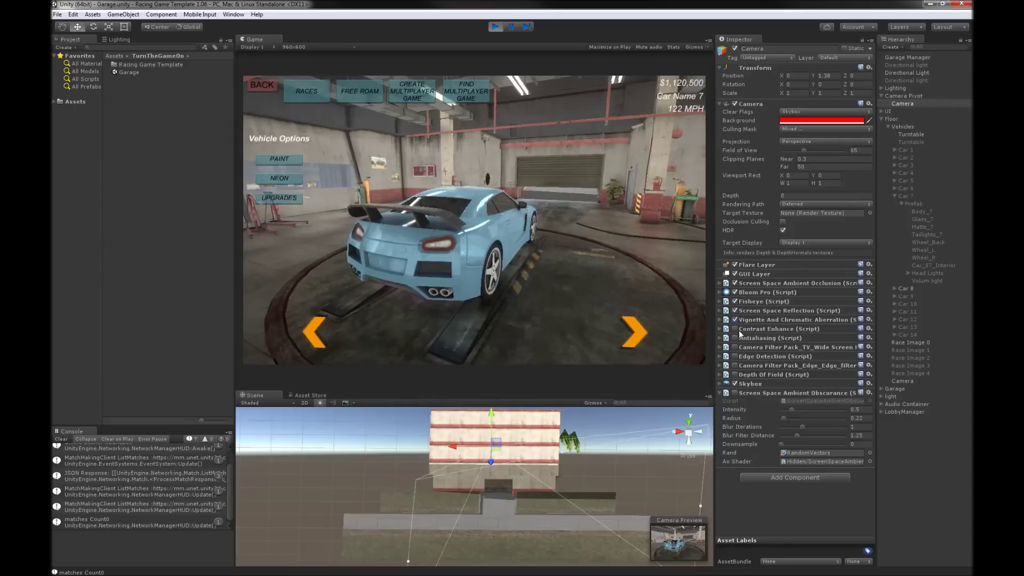
click(735, 329)
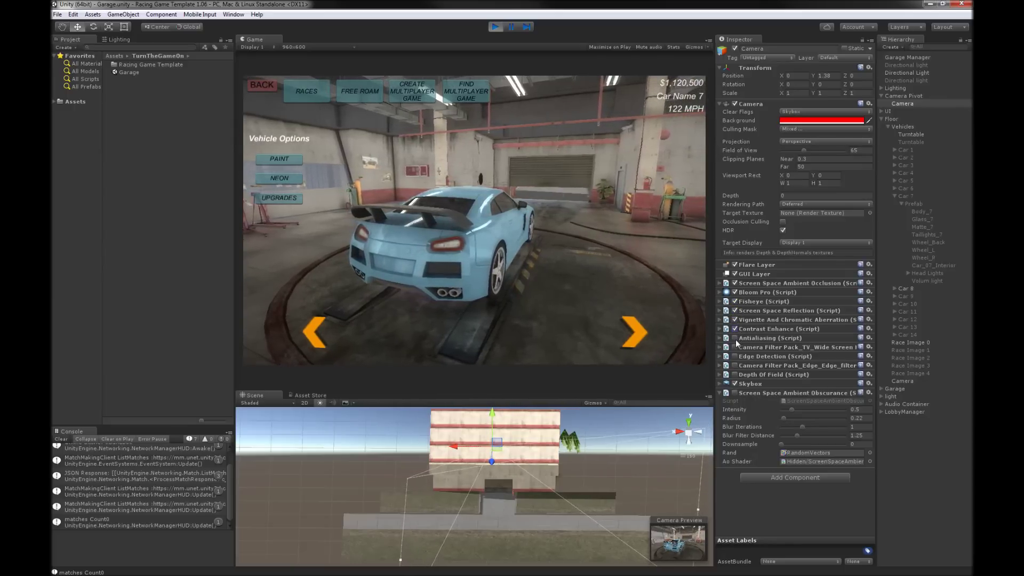
- Enable the Camera's Antialiasing, TV Wide Screen filter, Edge Detection, Edge filter, Depth Of Field and Screen Space Ambient Obscurance effects
click(735, 338)
click(735, 348)
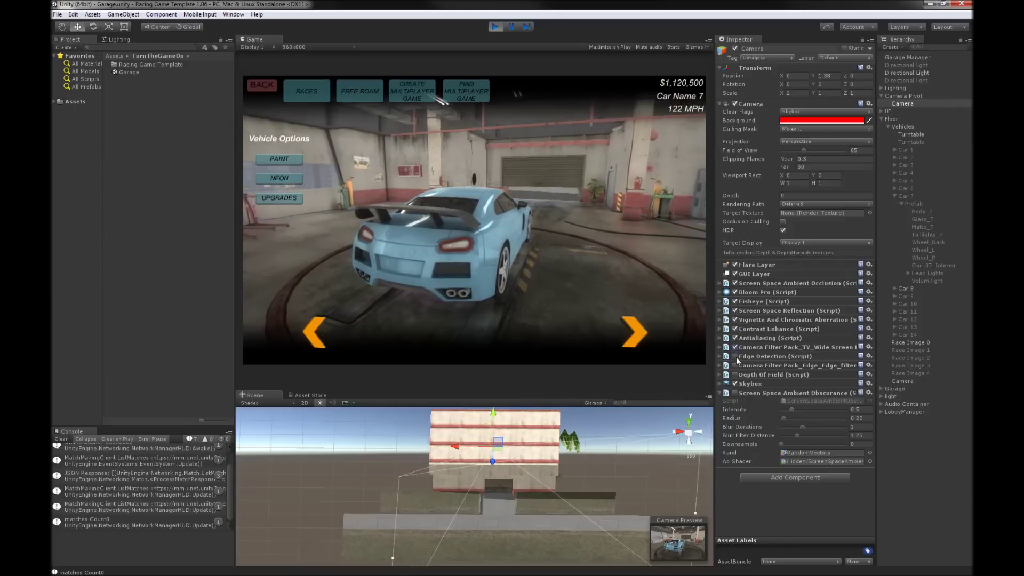
click(735, 356)
click(735, 365)
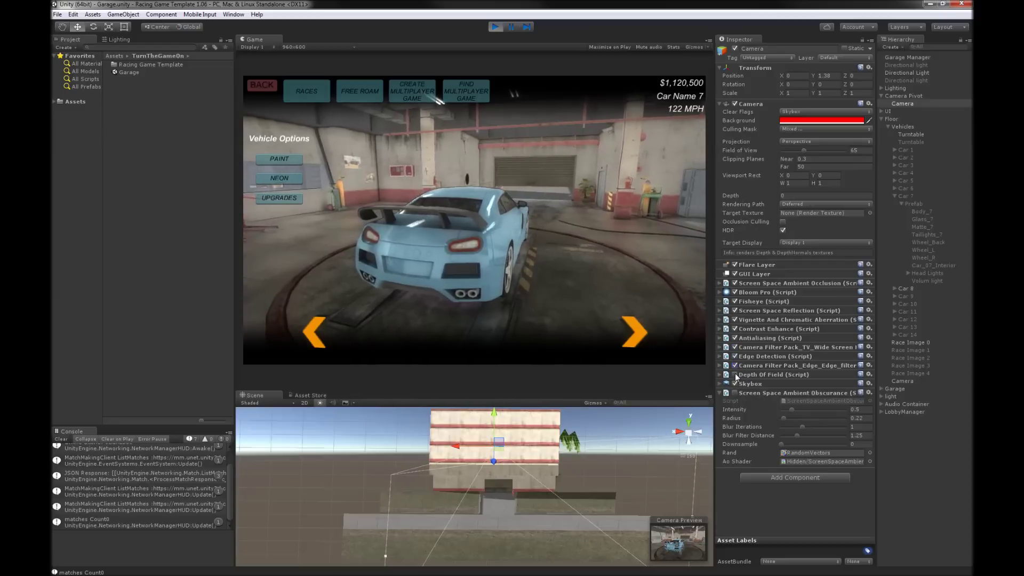
click(735, 375)
click(735, 392)
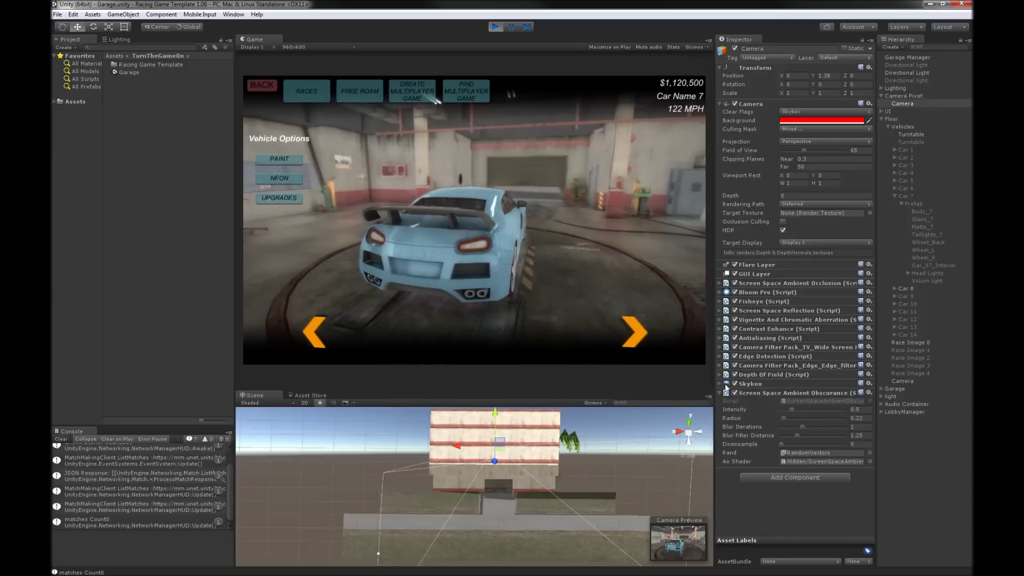
- View the light blue car from different sides and cycle forward to the black Car Name 10, orbiting around it
drag(334, 284, 352, 170)
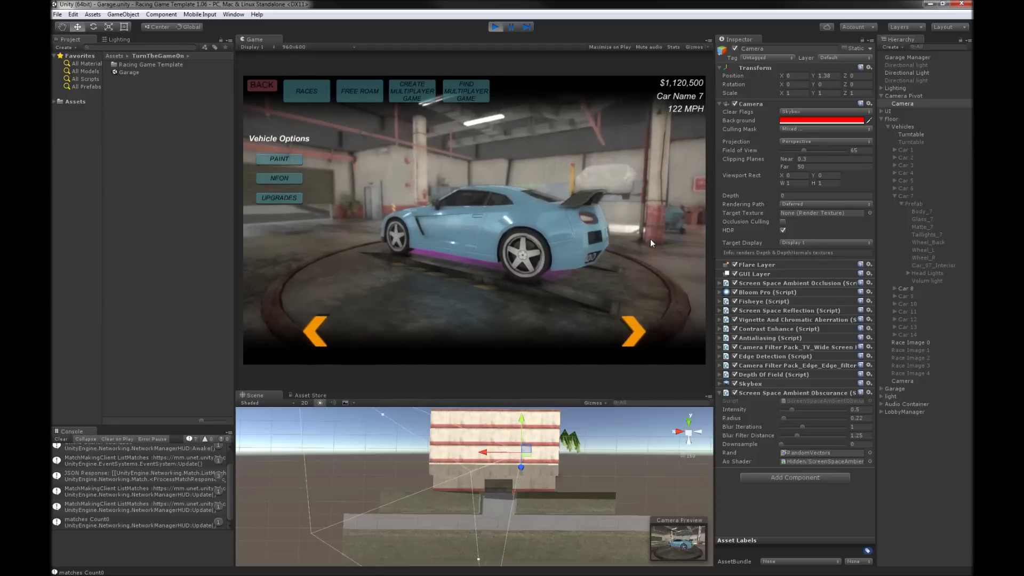
drag(651, 239, 612, 310)
click(633, 333)
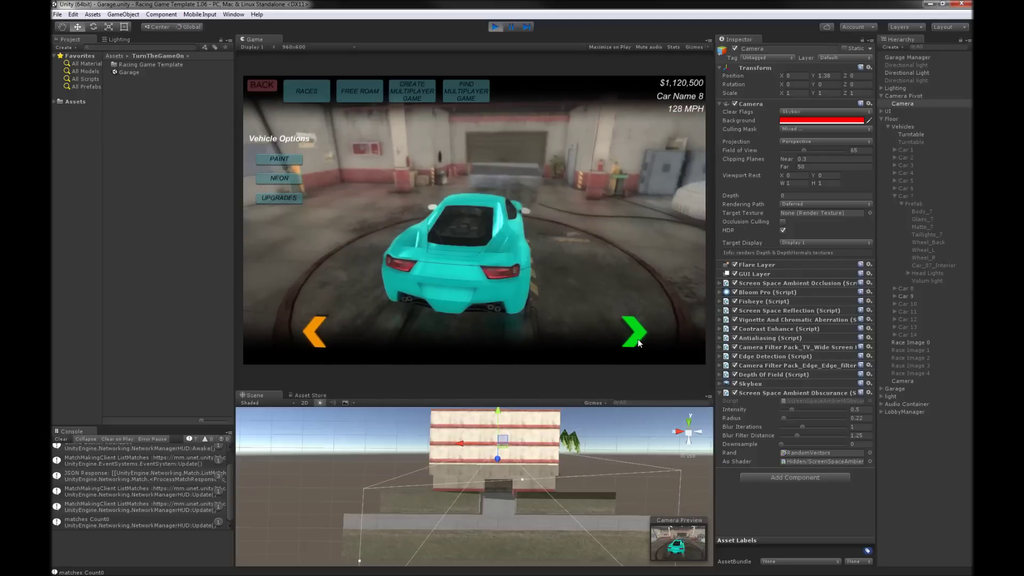
click(632, 337)
click(632, 336)
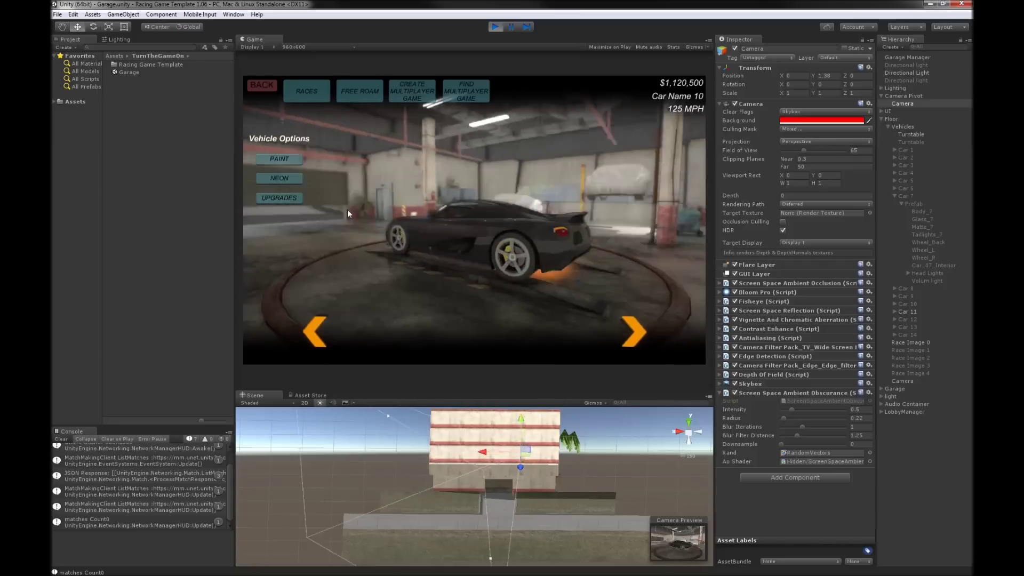
drag(417, 210, 261, 134)
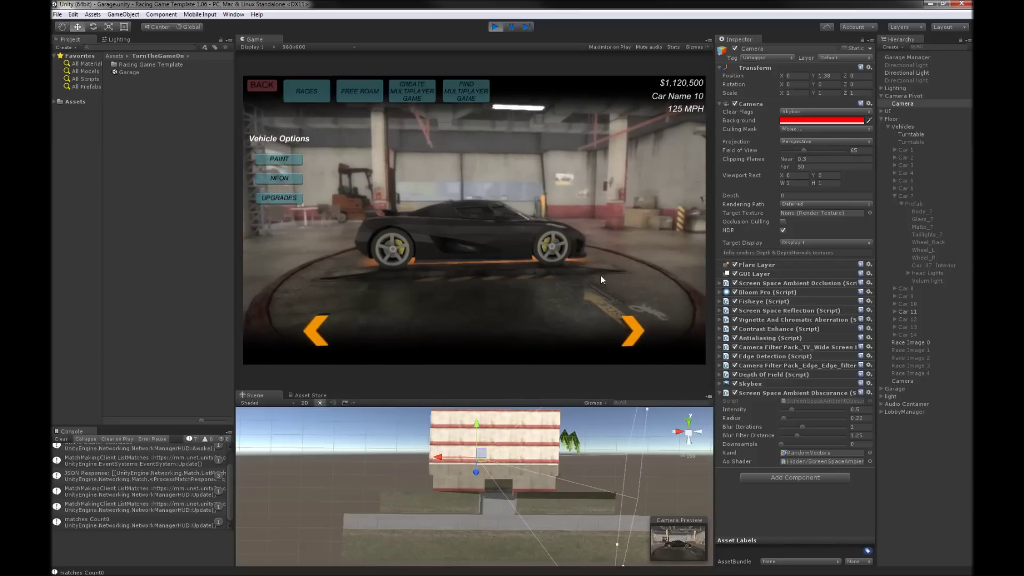
- Cycle forward past the red Car Name 11 to the dark red Car Name 13 and view it from the front
click(637, 338)
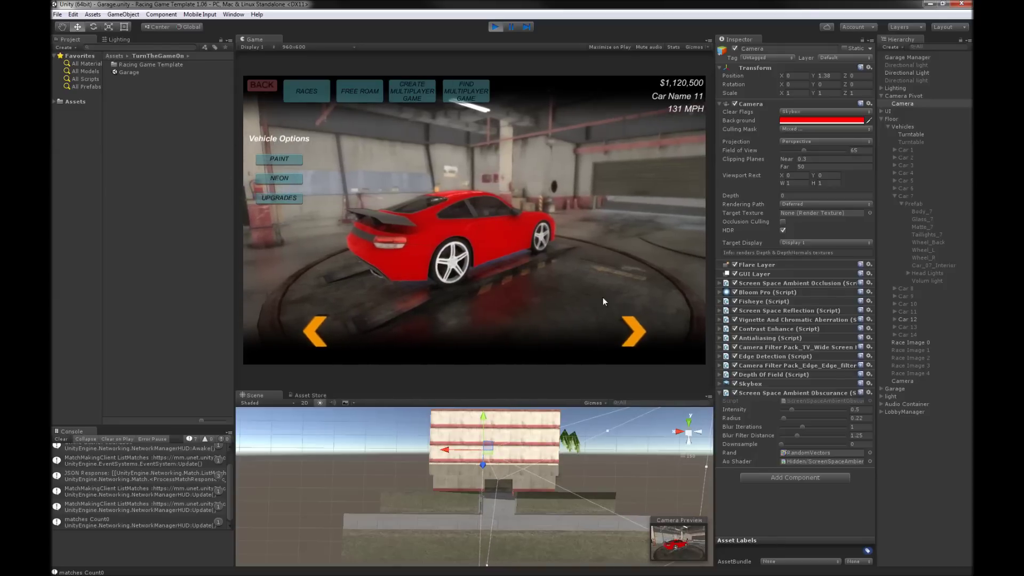
click(635, 328)
click(635, 328)
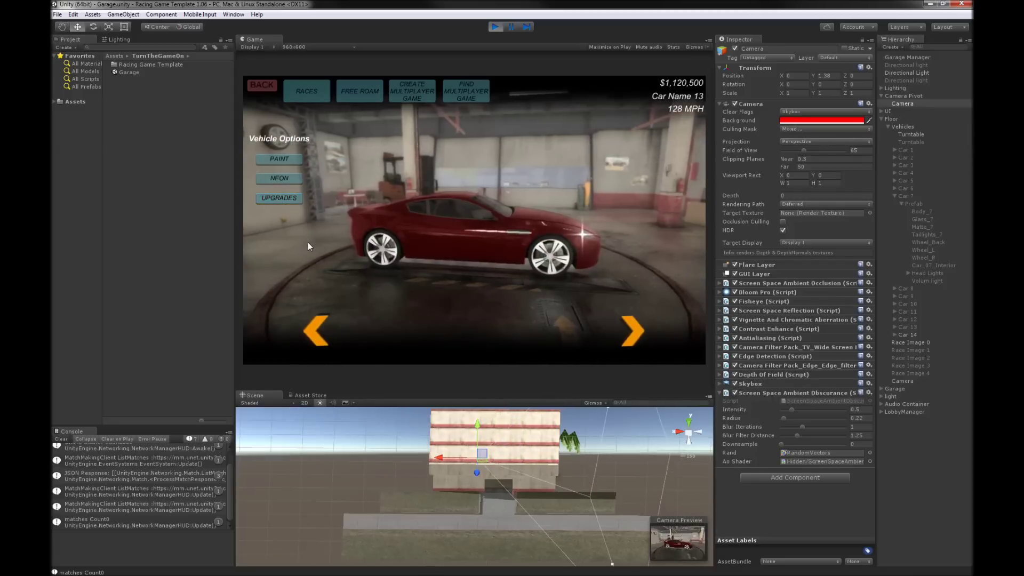
drag(308, 243, 587, 207)
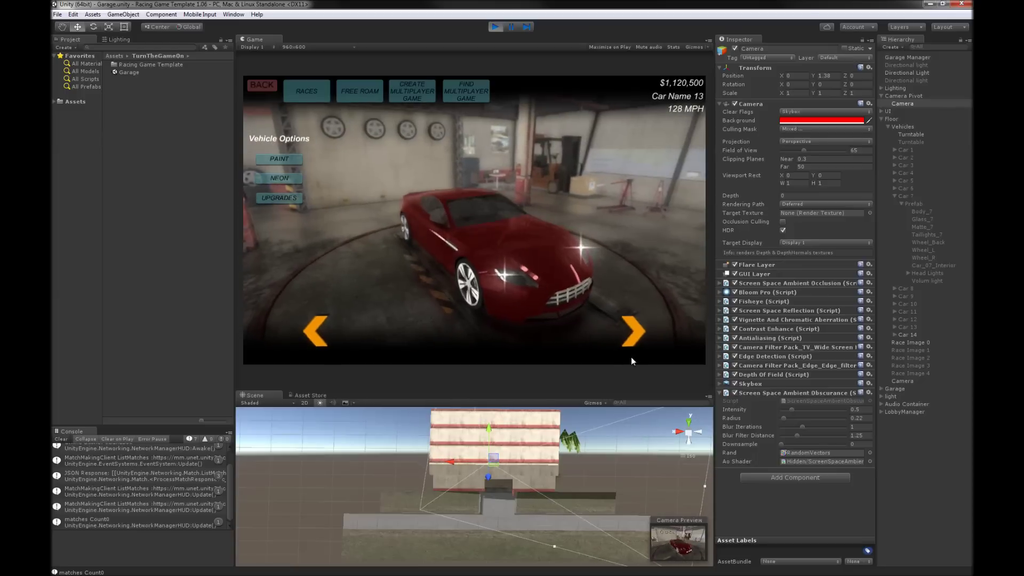
- Cycle forward through Sky Car, Car Name 1 and Car Name 2 to the red Car Name 3
click(636, 332)
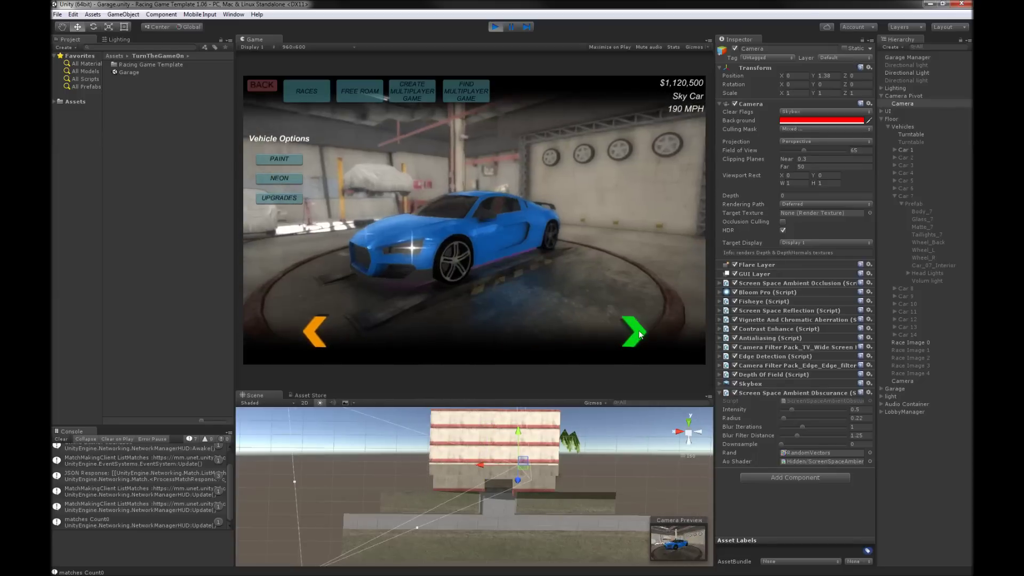
click(641, 335)
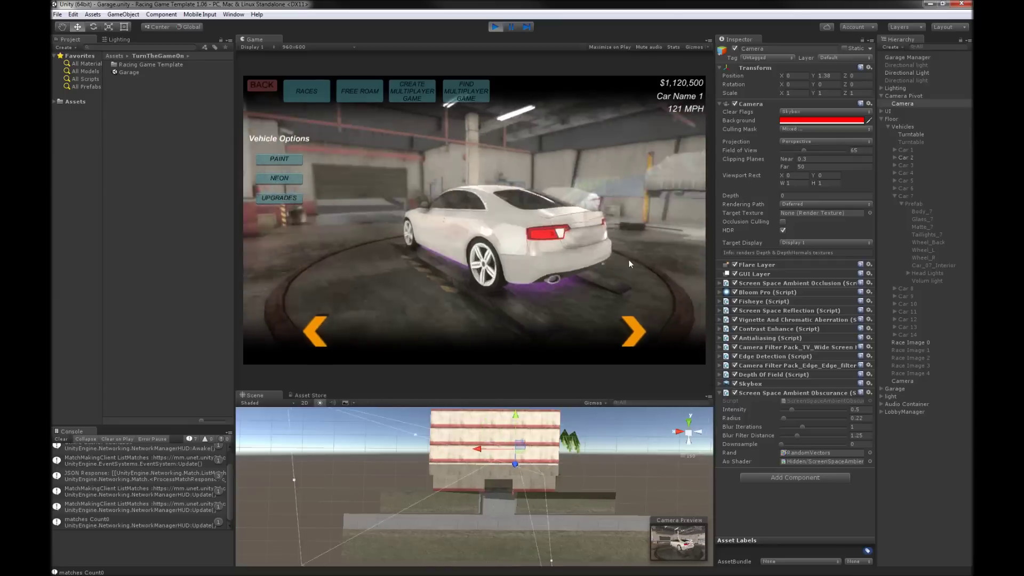
click(637, 332)
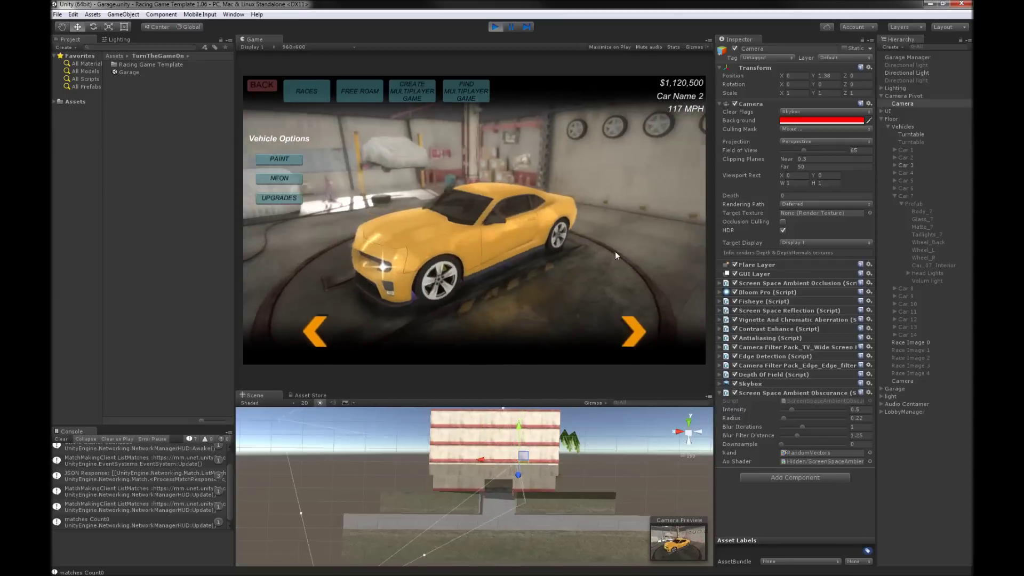
click(638, 341)
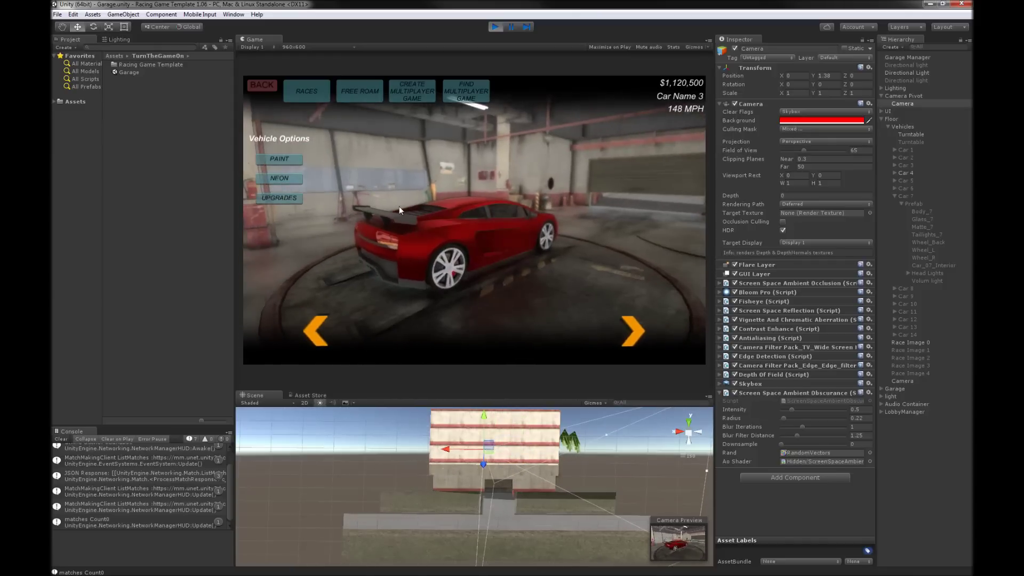
- Cycle forward through the garage past the white Car Name 5 to the green Car Name 6
click(635, 339)
click(634, 339)
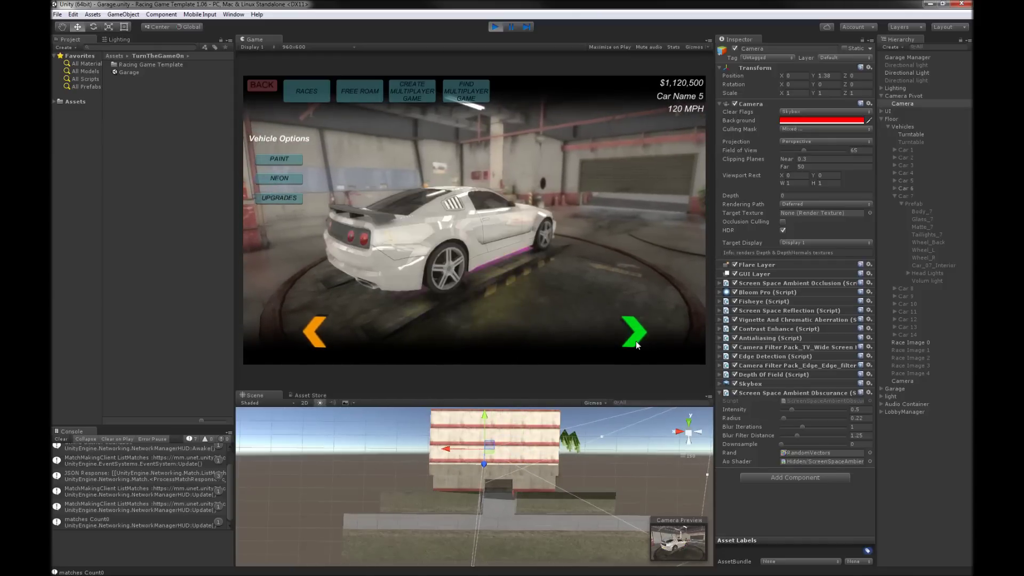
click(637, 342)
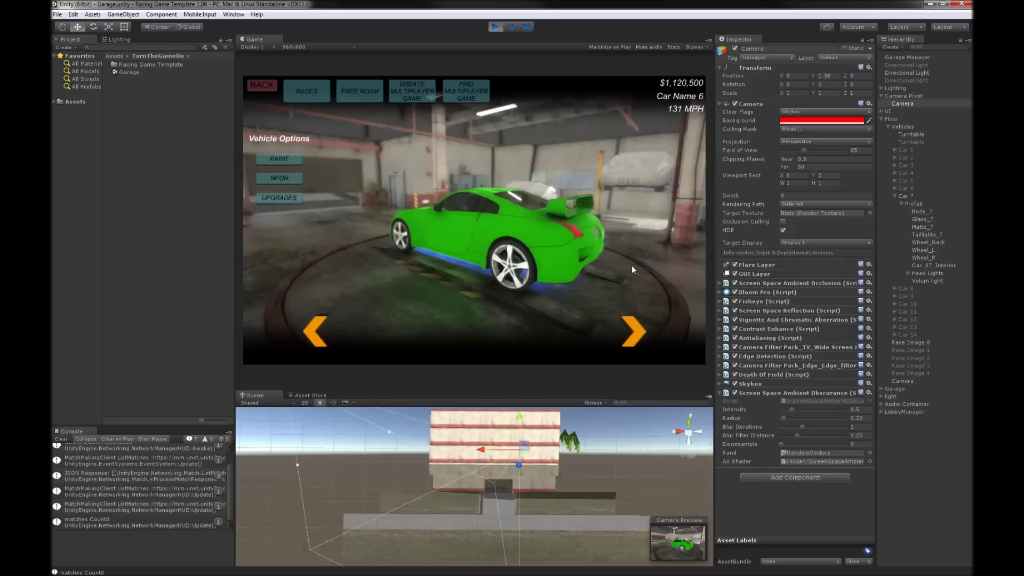
- Browse the race selection up to Race 3 Name and back to Race 1 Name, orbit the green car, and return to the garage
click(308, 94)
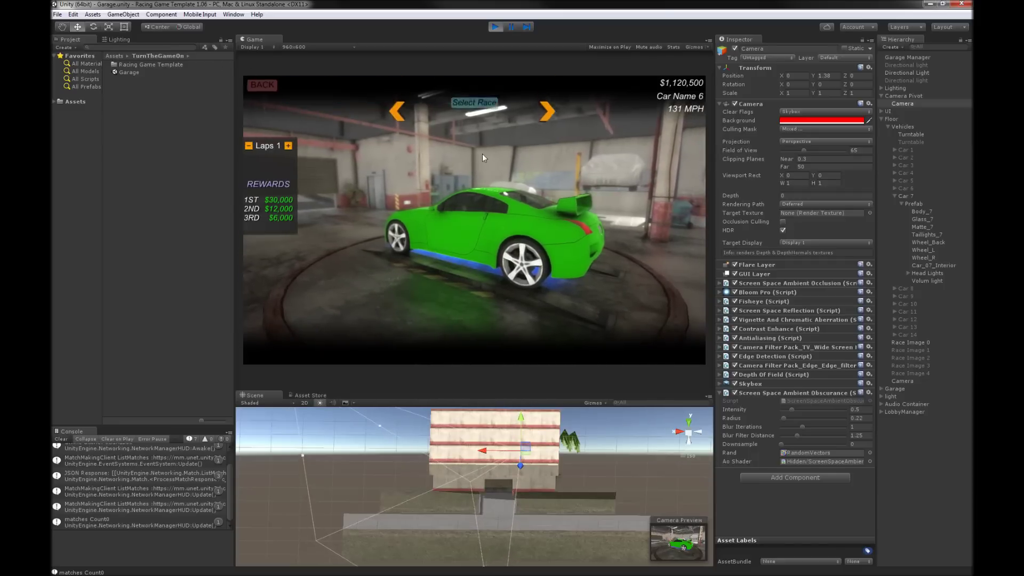
click(549, 119)
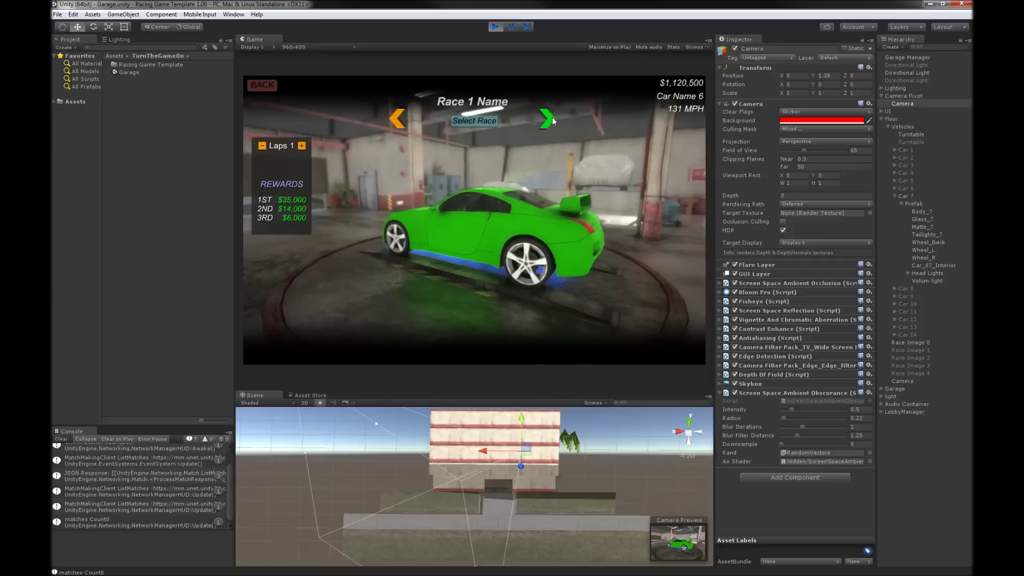
click(550, 120)
click(550, 119)
click(396, 118)
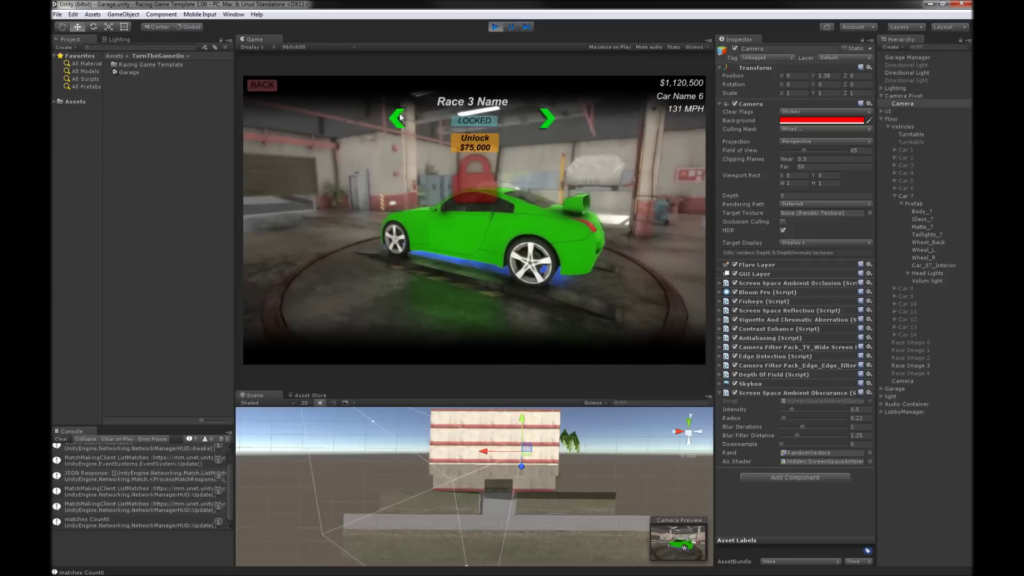
click(397, 118)
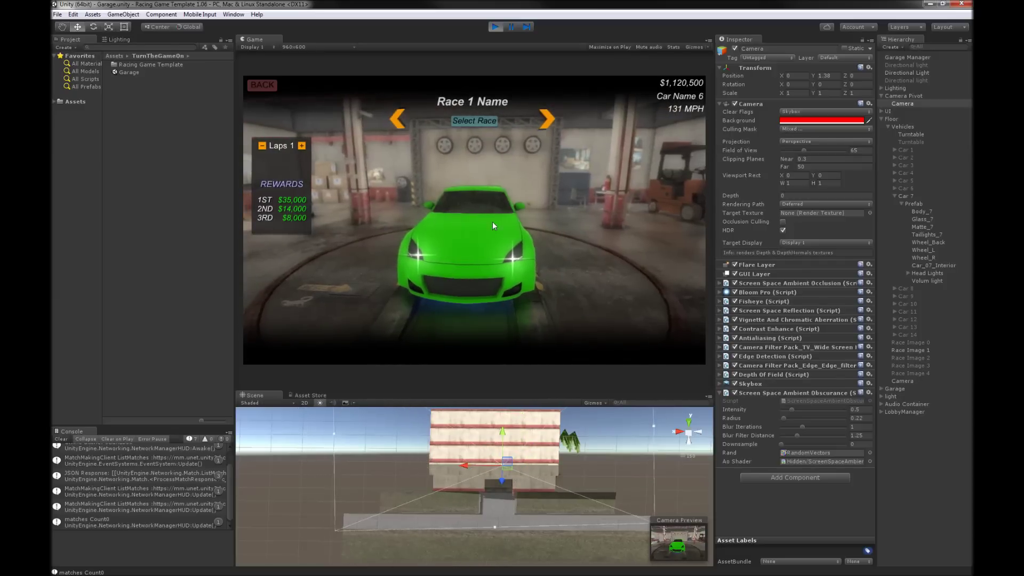
drag(492, 222, 626, 238)
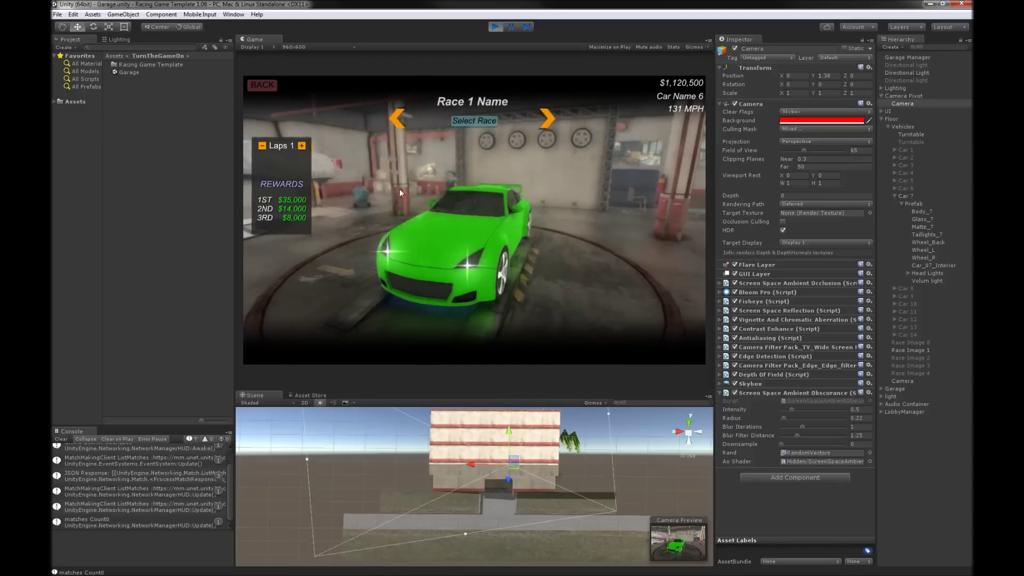
click(262, 86)
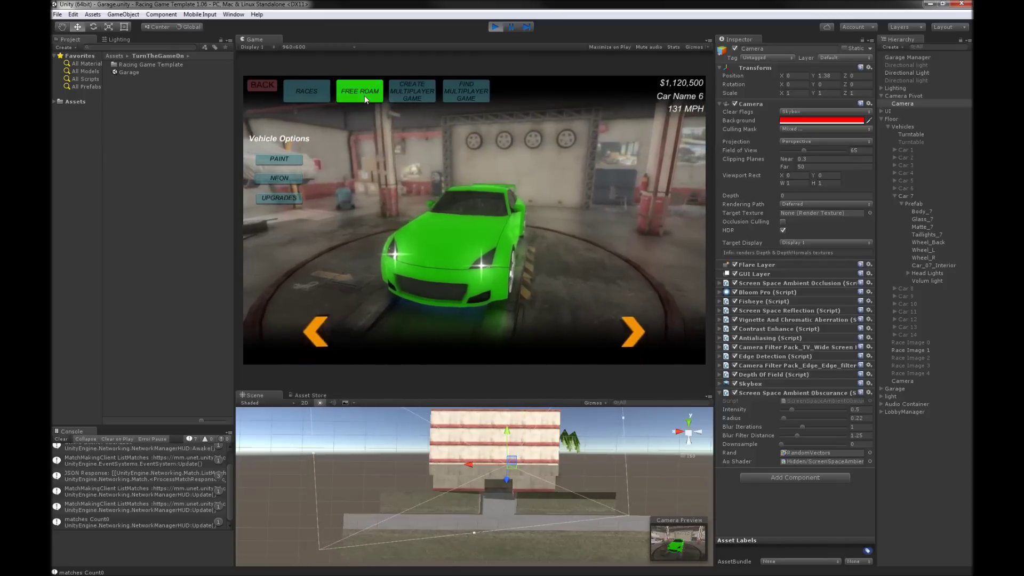
- Start Free Roam from the garage with Car Name 6 selected, and stop play mode
click(365, 97)
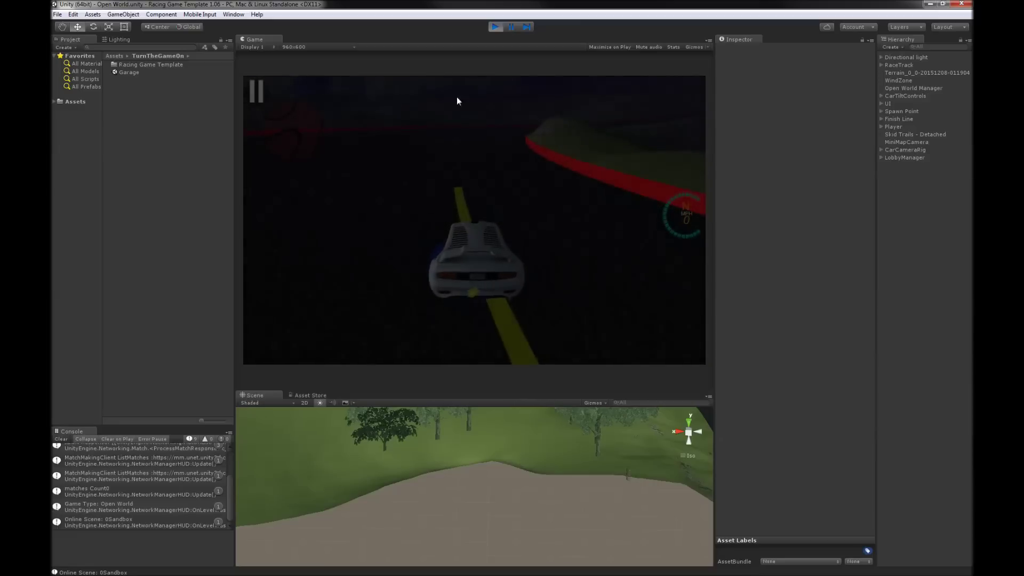
click(494, 27)
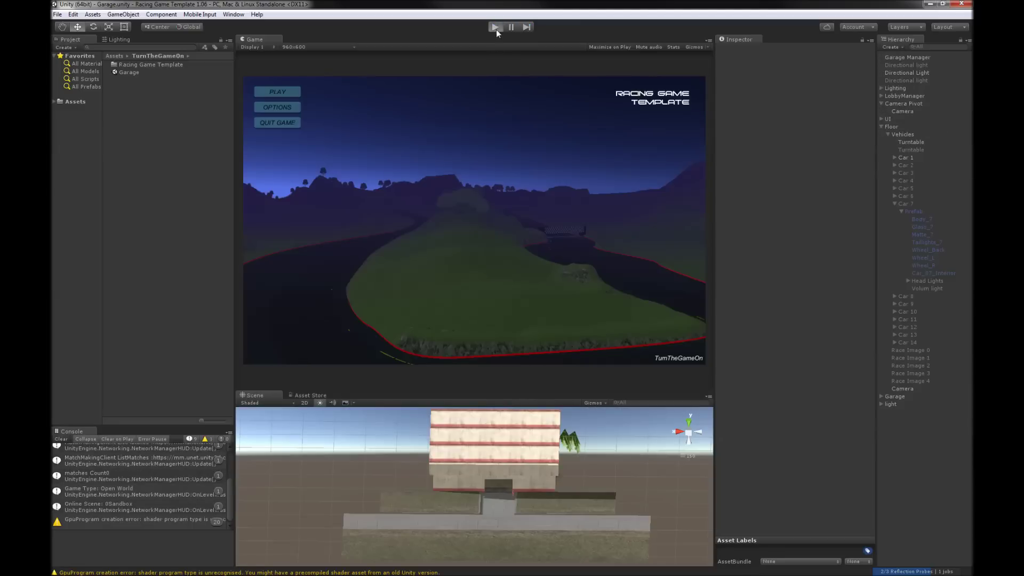
- Run the Garage scene again, enter the garage and cycle back from Car Name 6 to the blue Sky Car
key(ctrl+p)
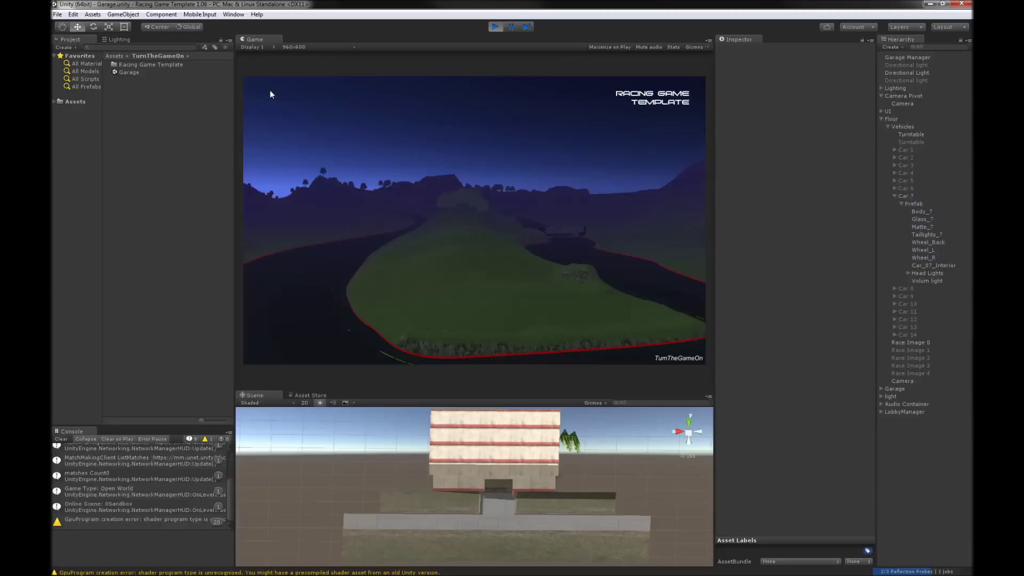
click(271, 91)
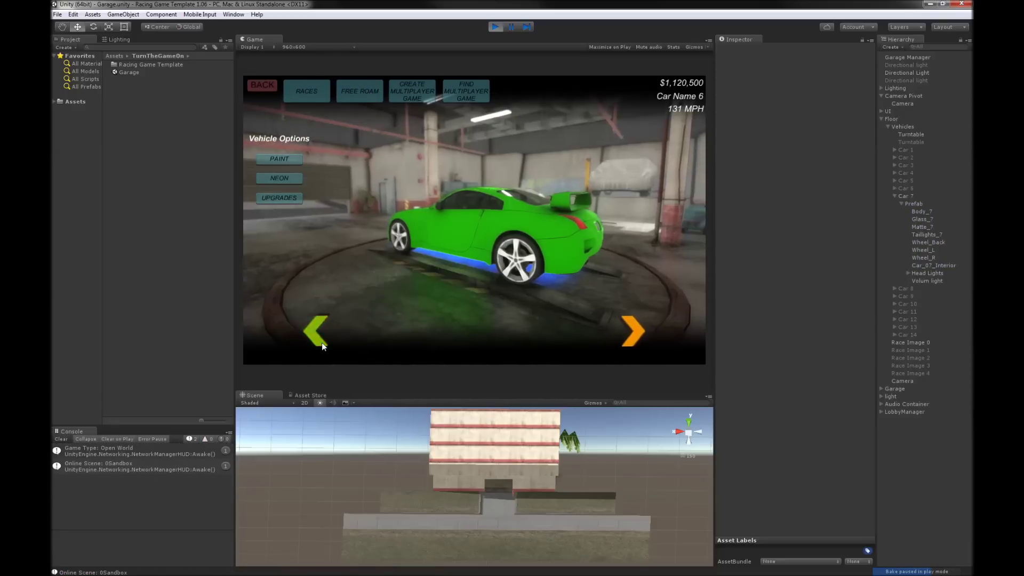
click(322, 343)
click(322, 343)
click(322, 343)
click(321, 343)
click(322, 343)
click(322, 343)
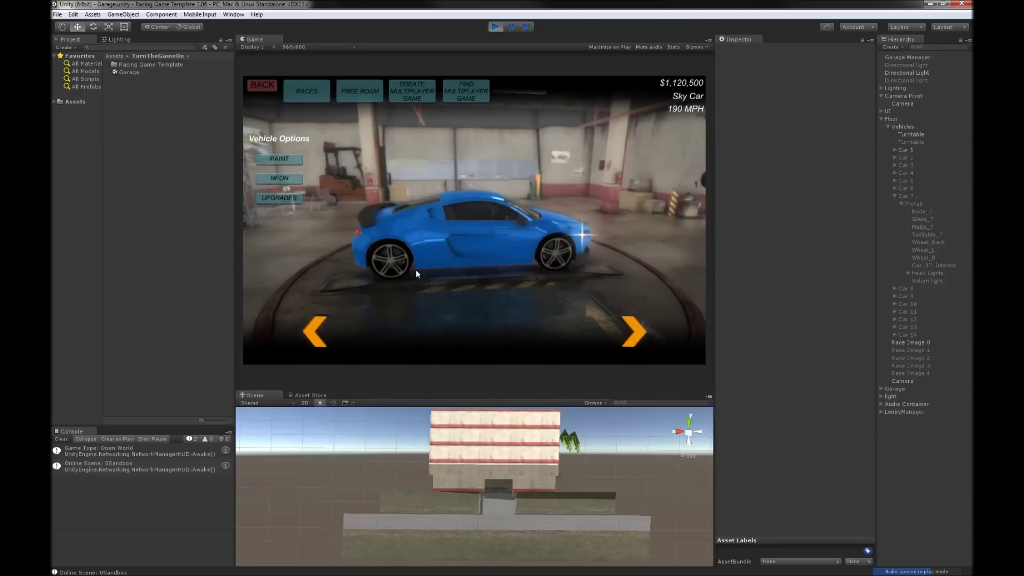
- Start Free Roam with the blue Sky Car and drive it along the open-world track through the right-hand bends
click(369, 87)
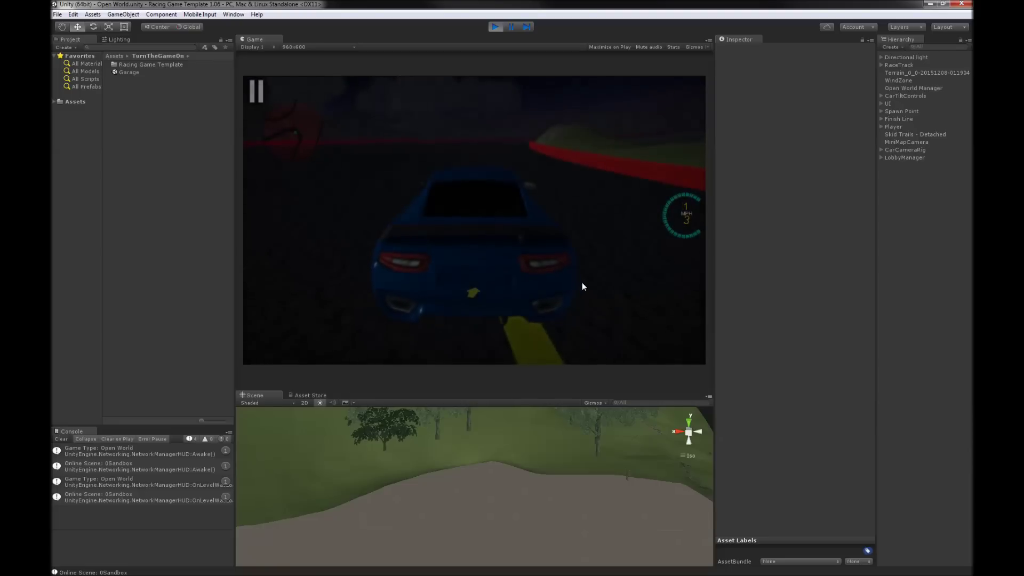
key(w)
key(d)
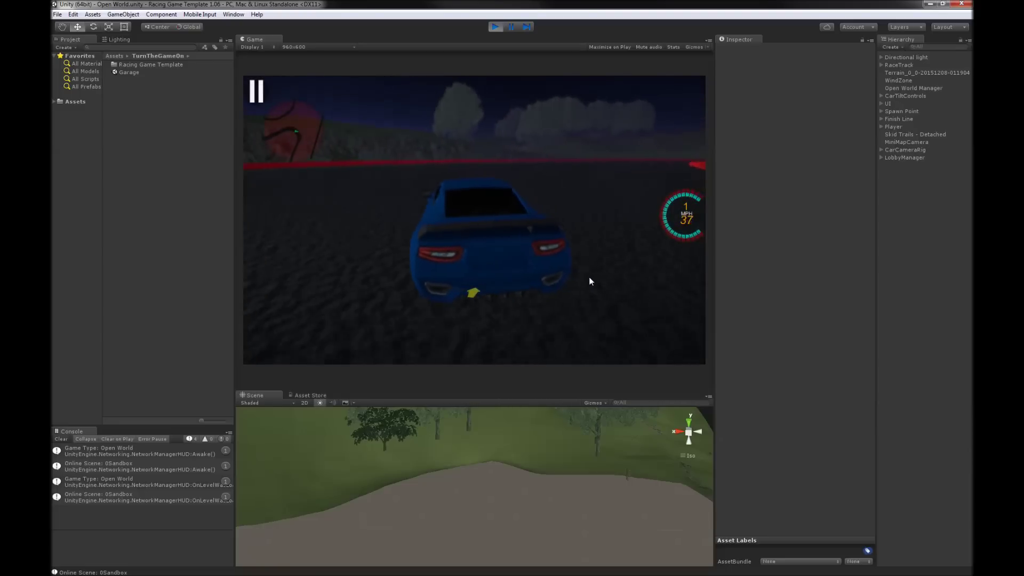
key(d)
key(a)
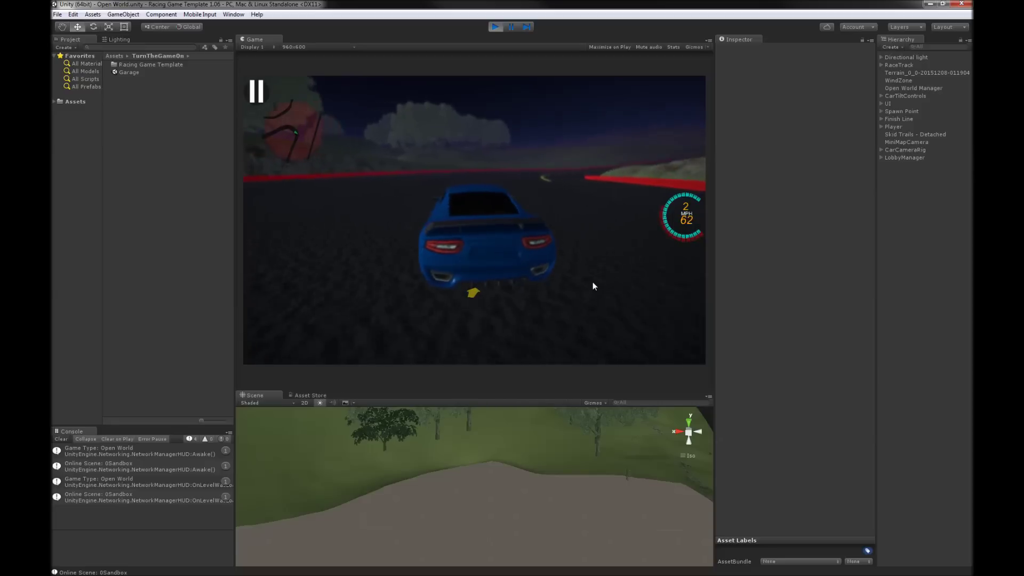
key(d)
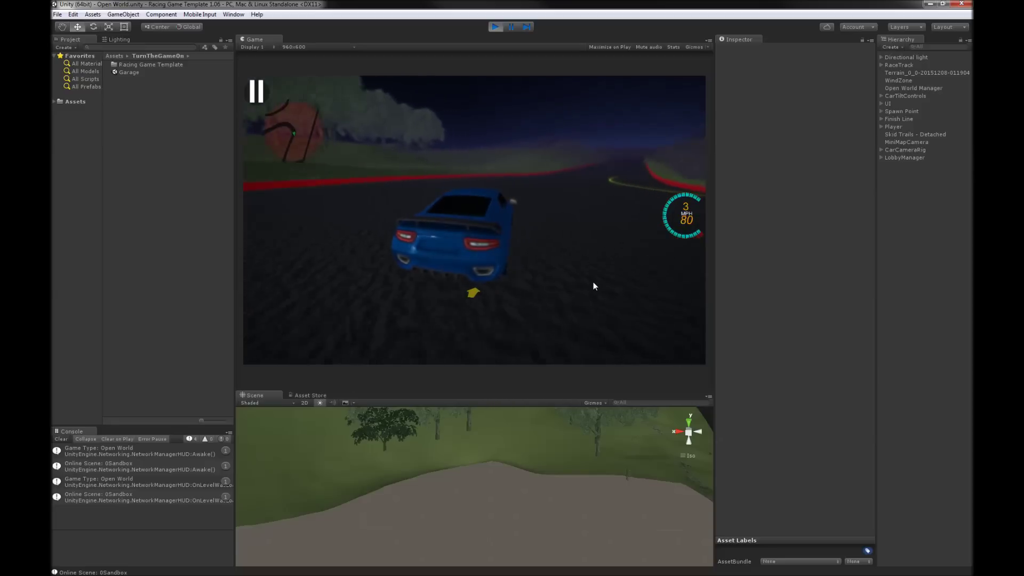
key(Up)
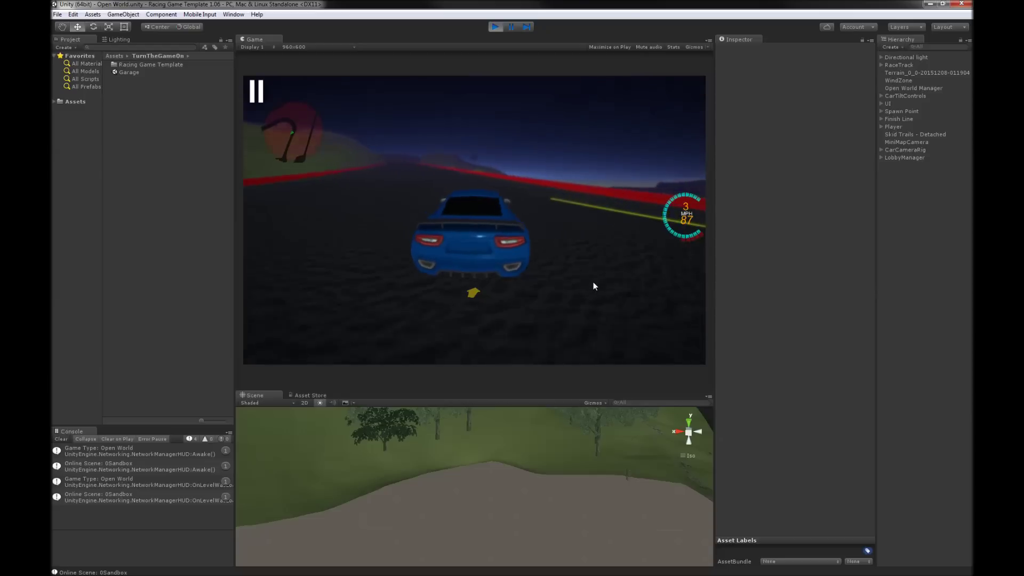
key(Up)
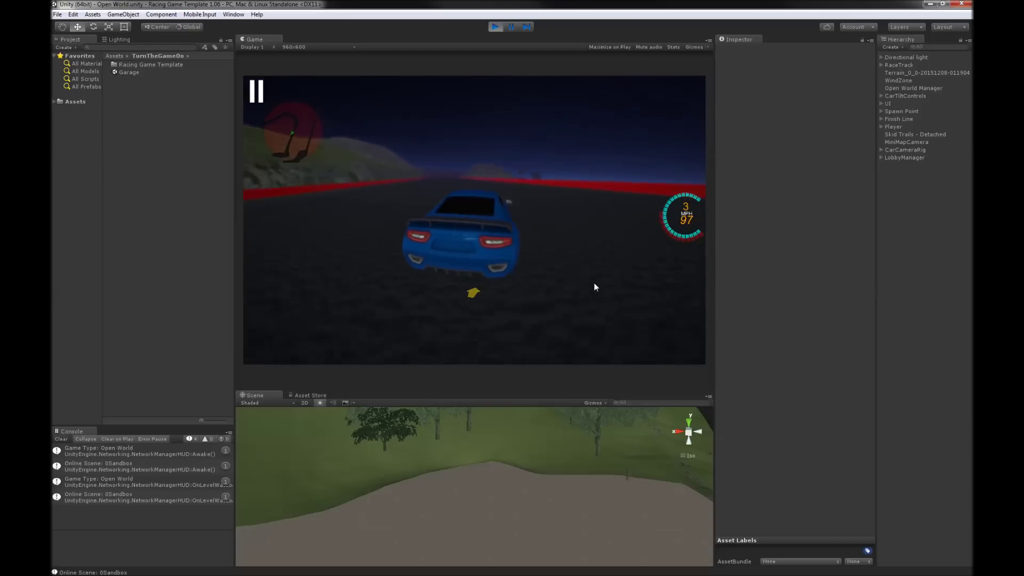
key(Right)
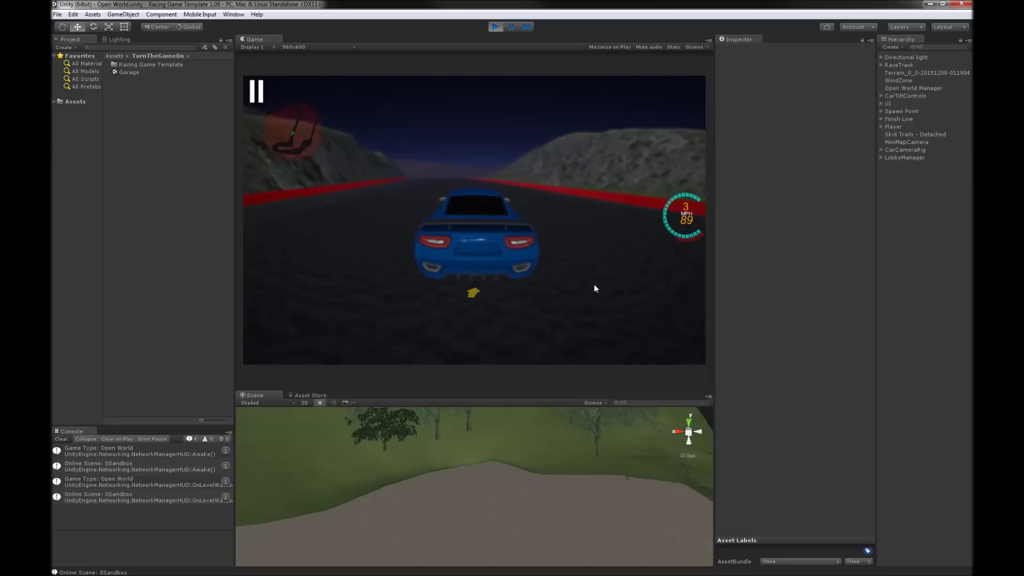
key(Up)
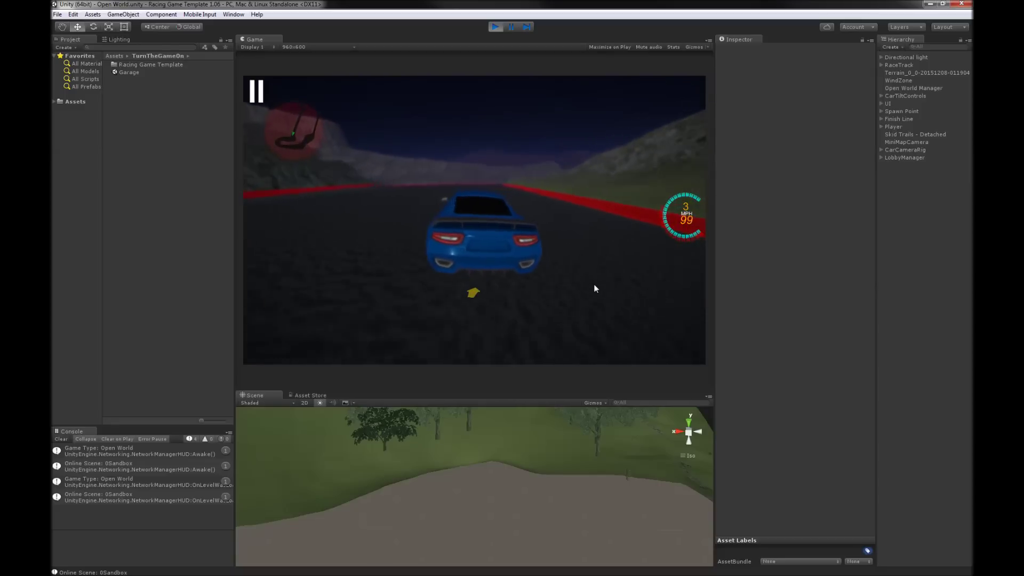
key(Right)
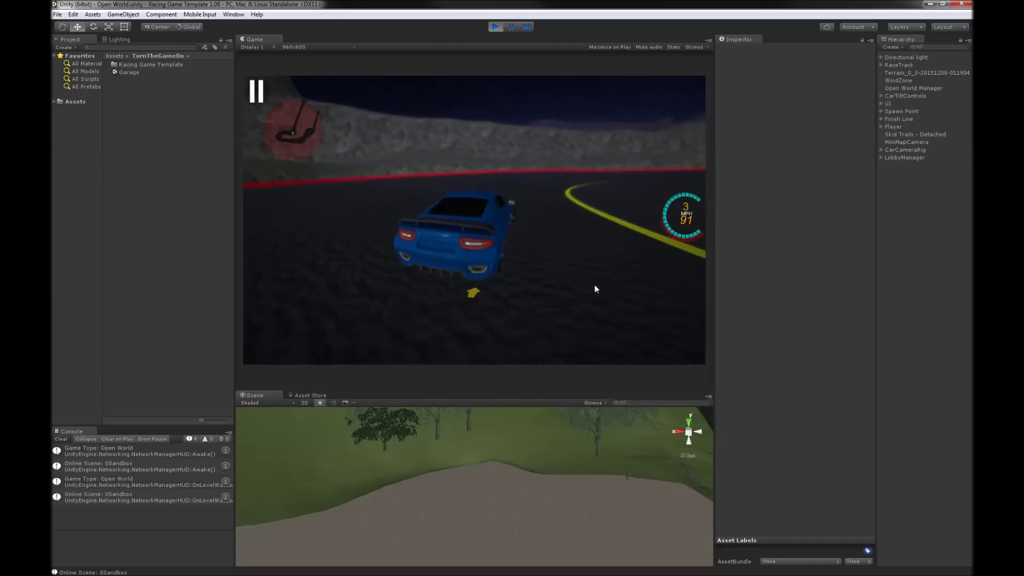
key(Right)
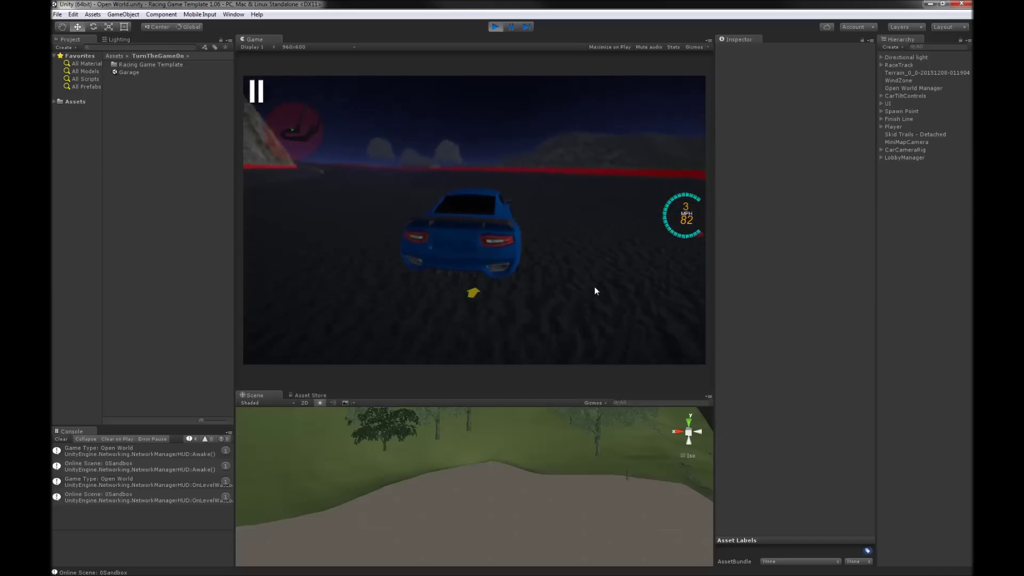
- Steer the Sky Car through the left-hand bends and along the long straight toward the moon
key(Left)
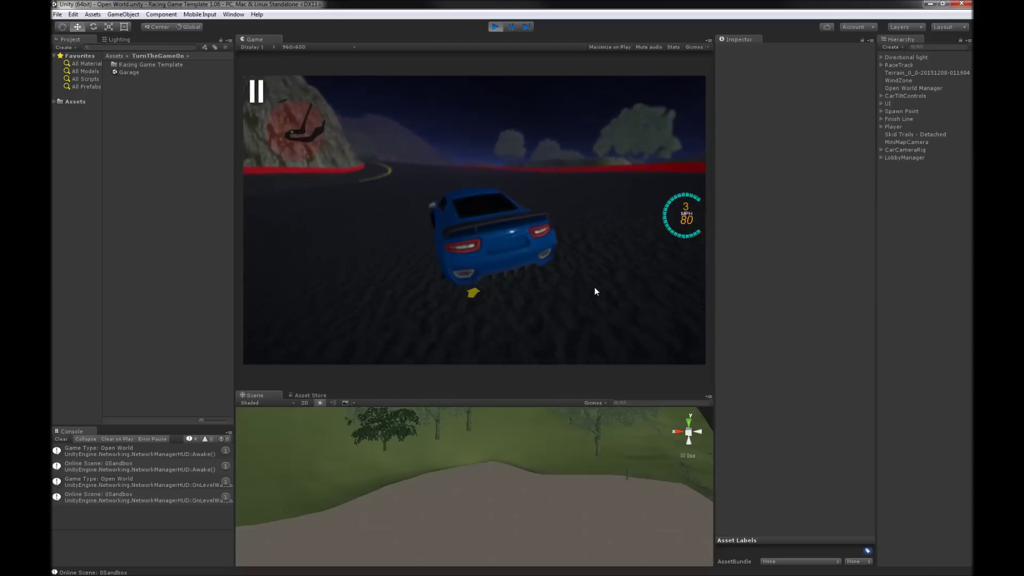
key(Left)
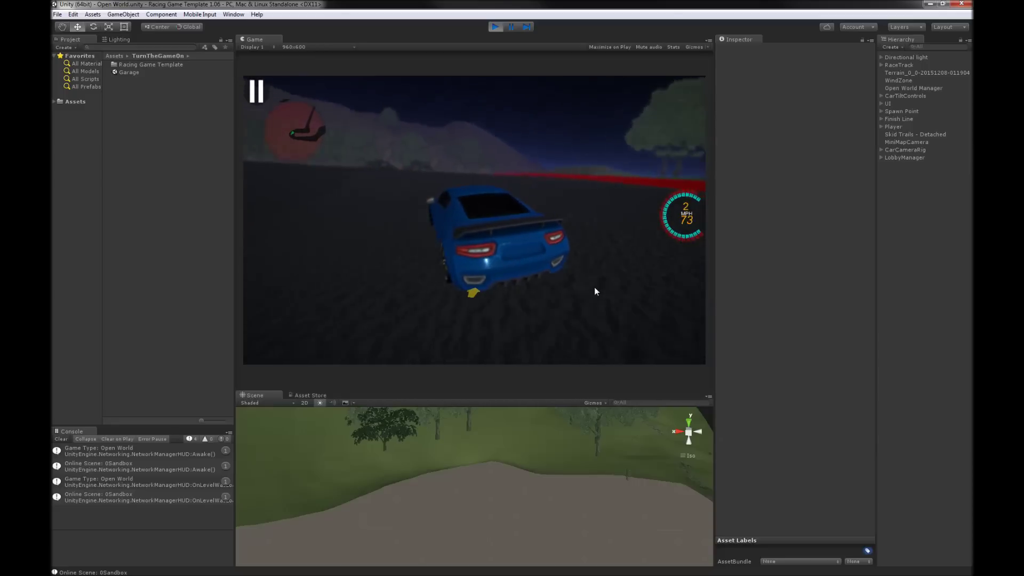
key(Left)
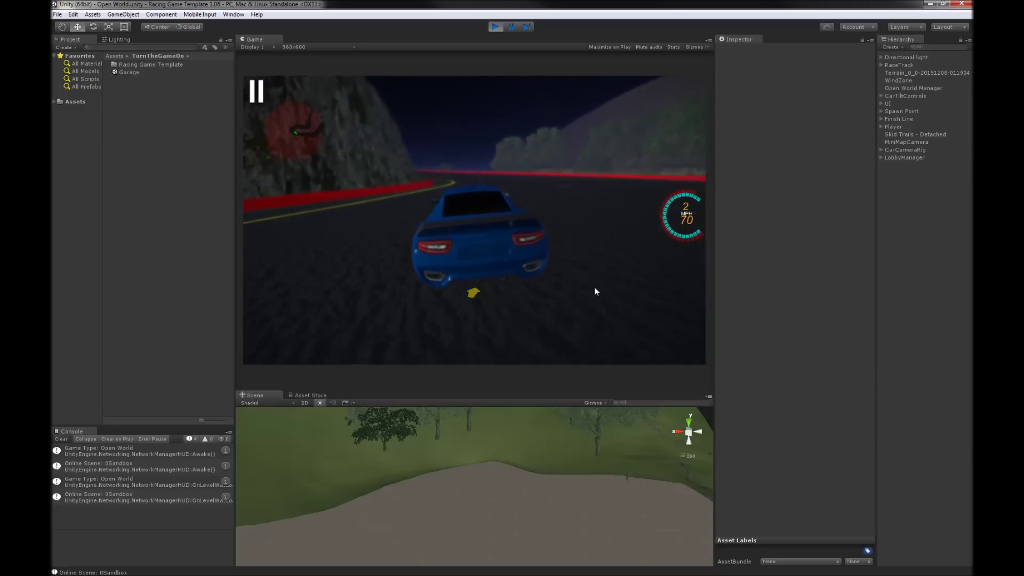
key(Left)
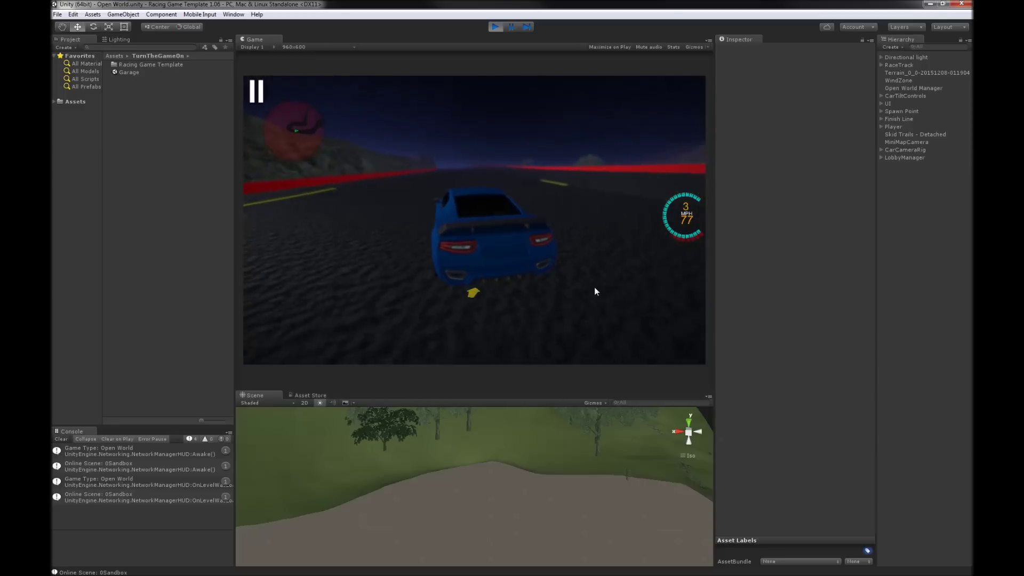
key(Left)
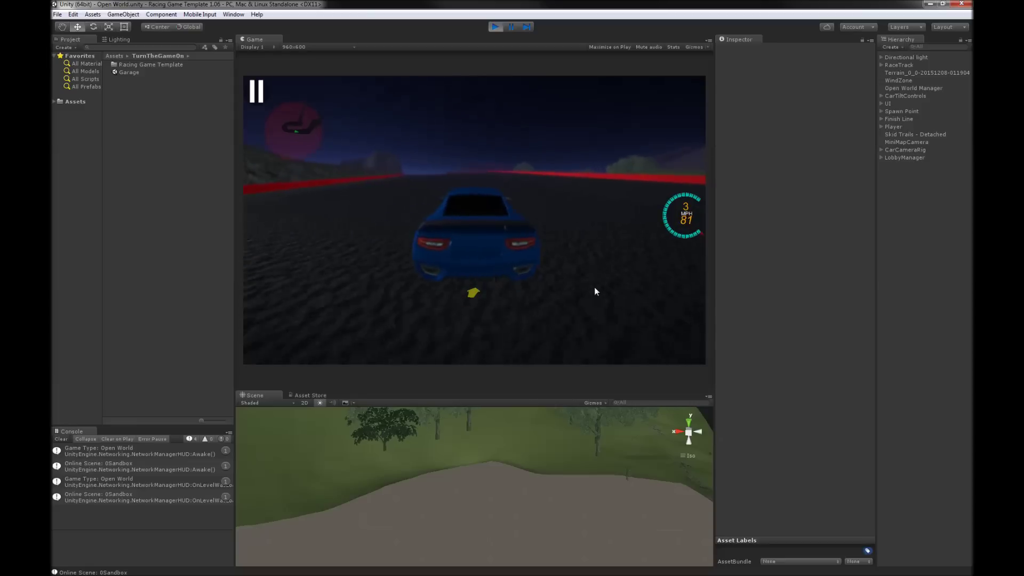
key(Left)
key(Right)
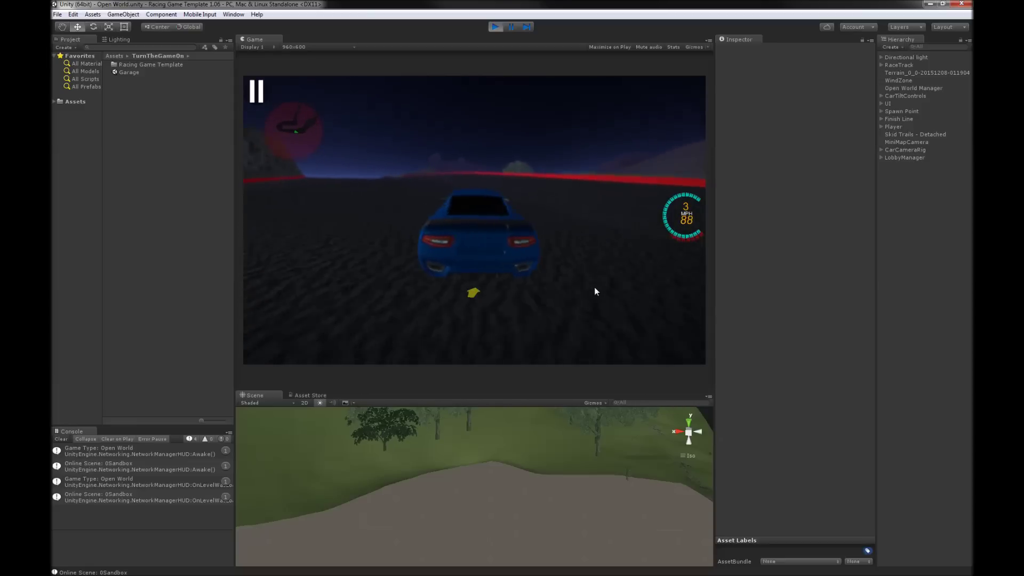
key(Left)
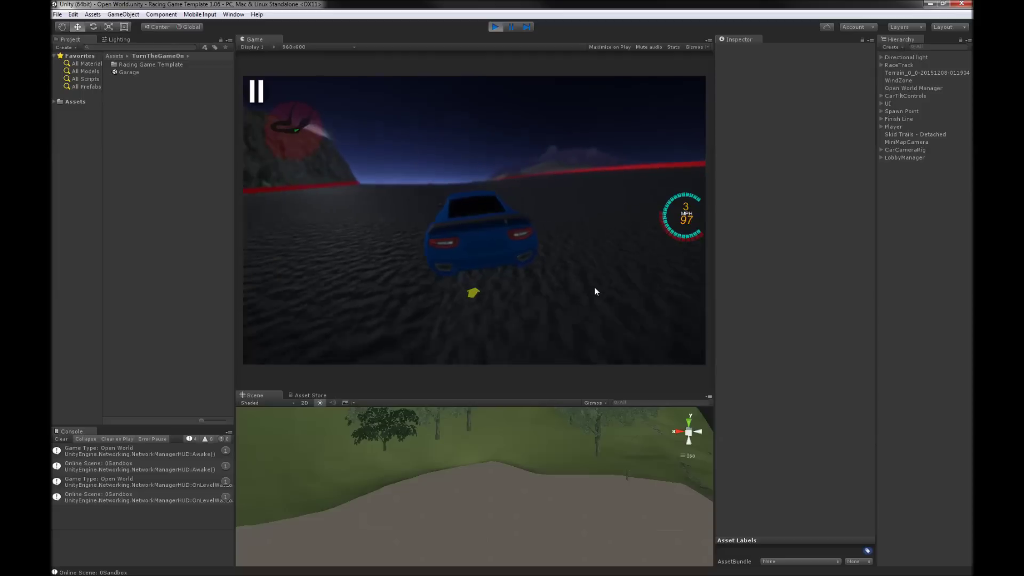
key(Left)
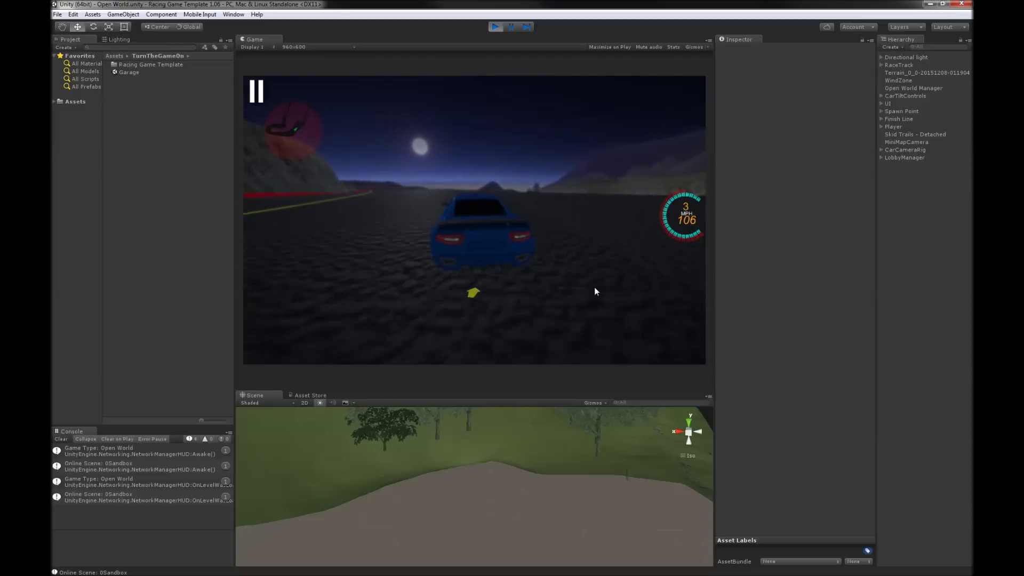
key(Left)
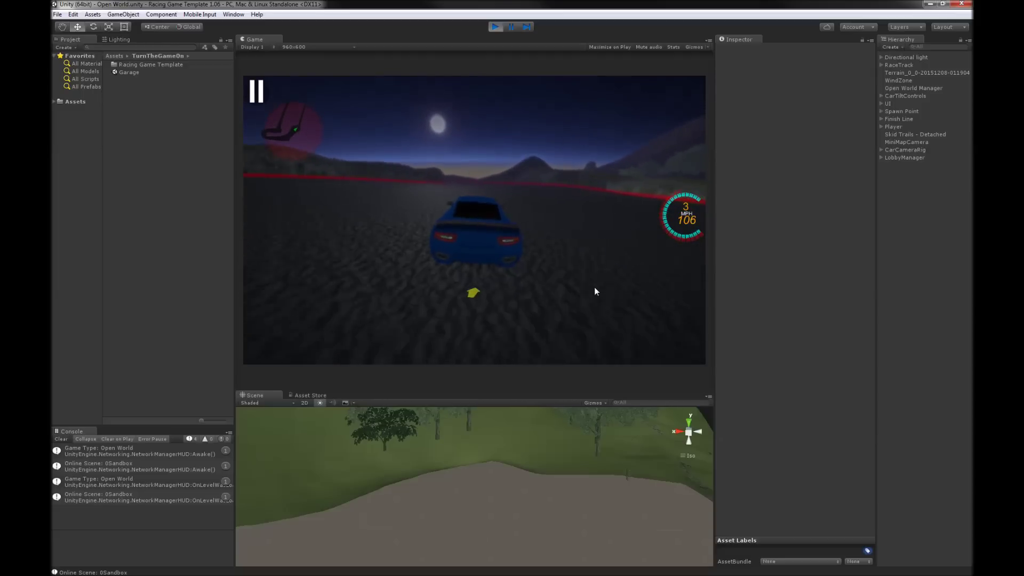
key(Left)
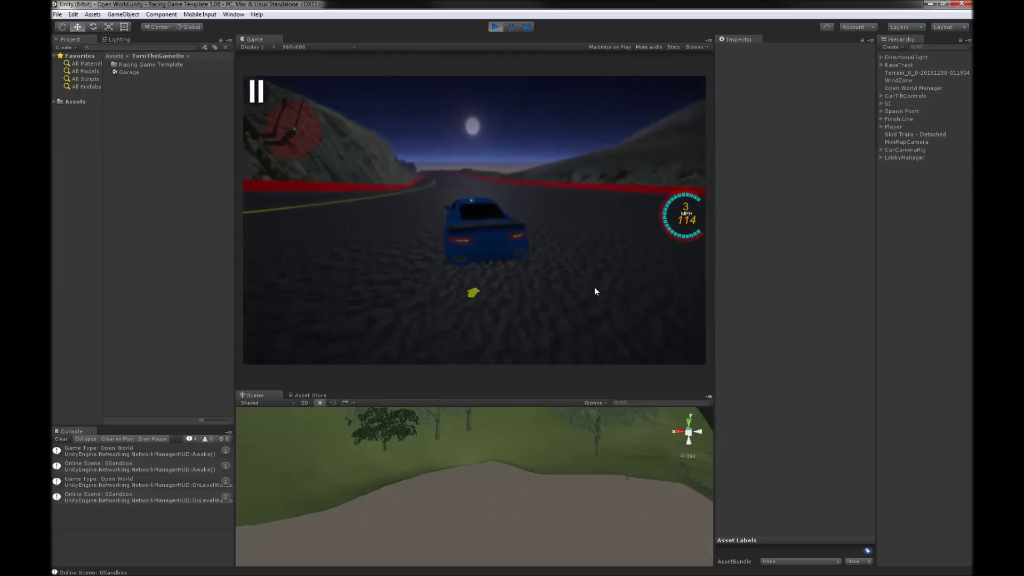
key(Left)
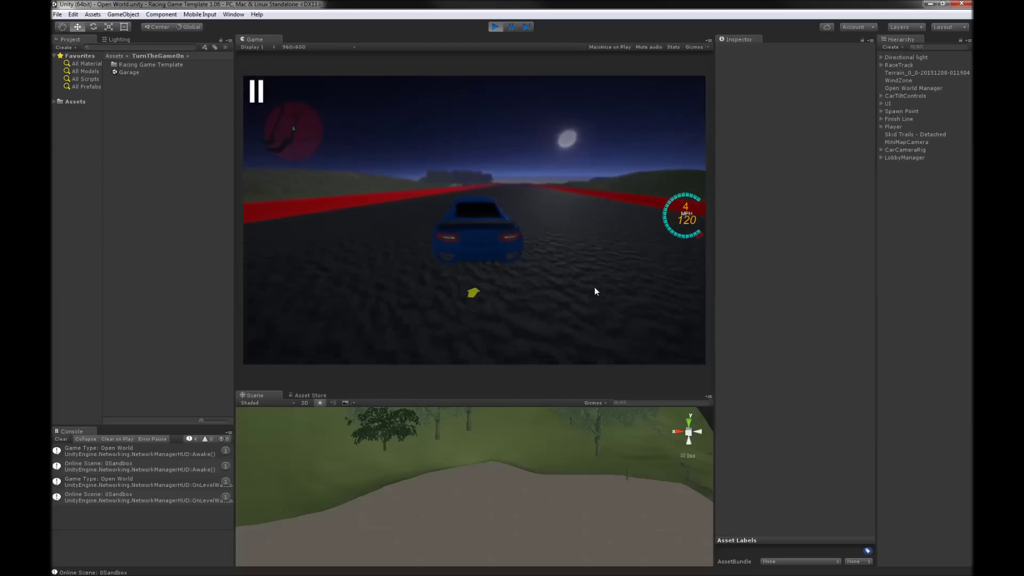
key(Right)
key(Left)
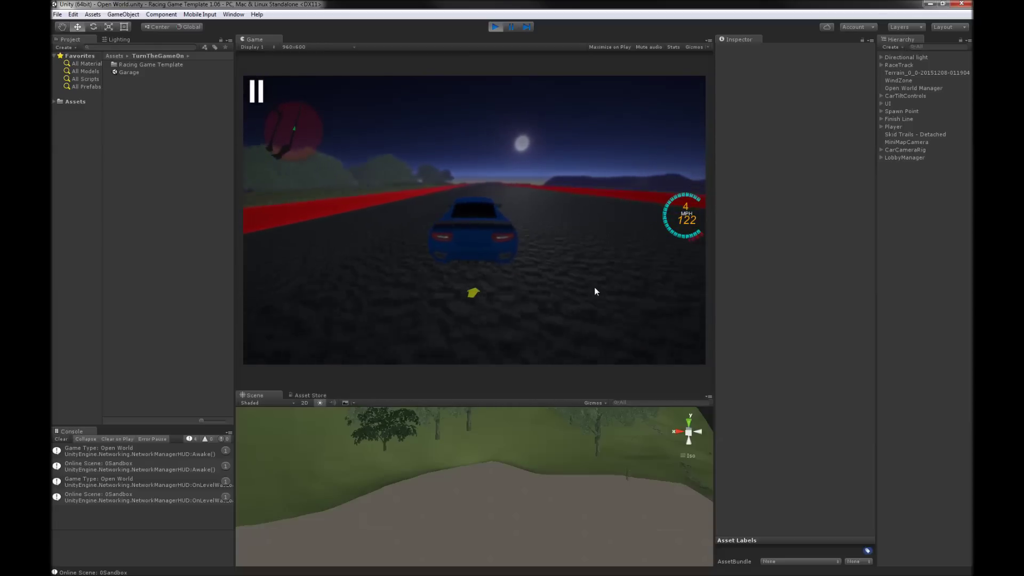
- Keep the Sky Car centred between the red barriers along the rest of the straight until the rocky hillside bend
key(Right)
key(Left)
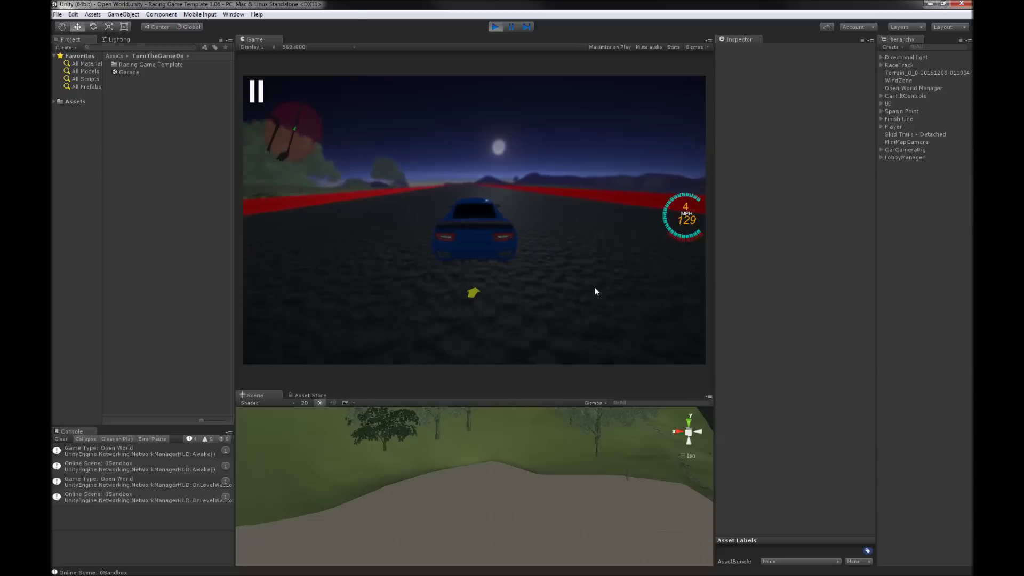
key(Left)
key(Right)
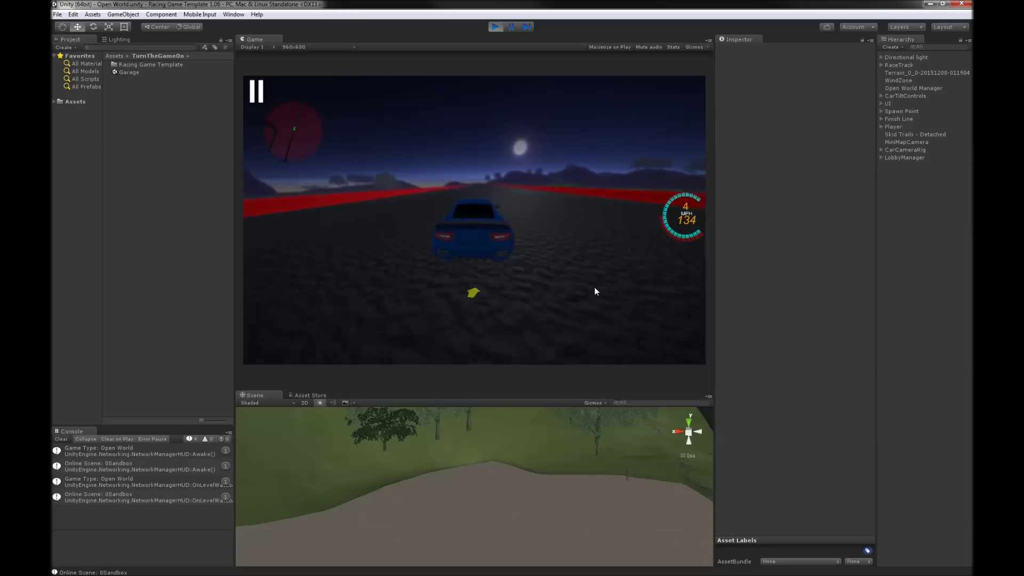
key(Right)
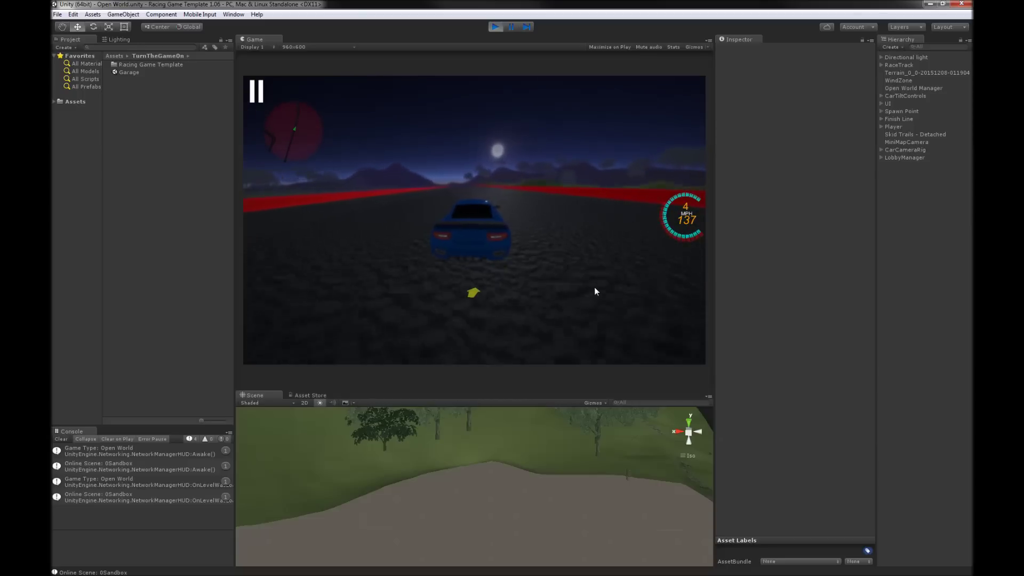
key(Left)
key(Right)
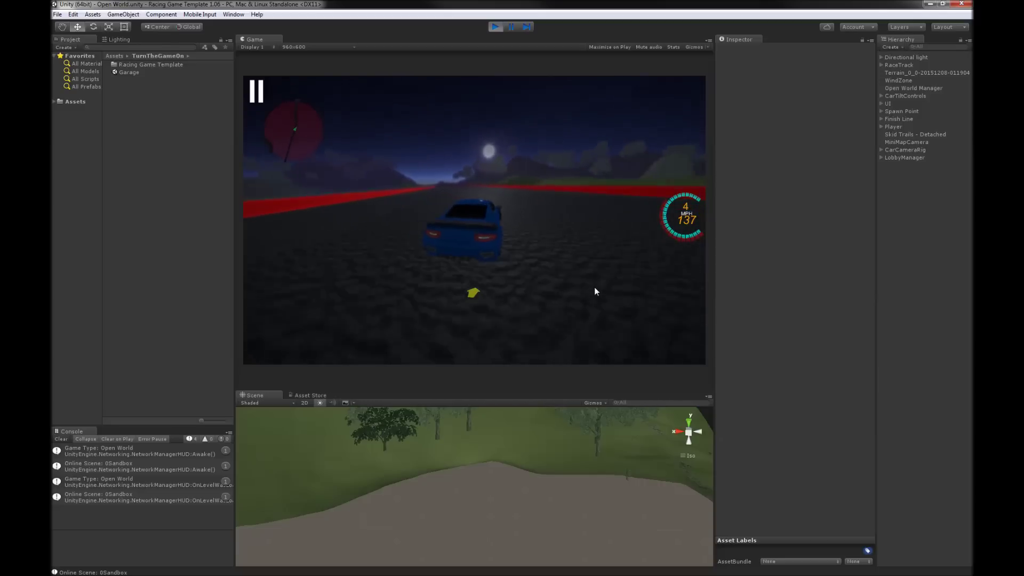
key(Left)
key(Right)
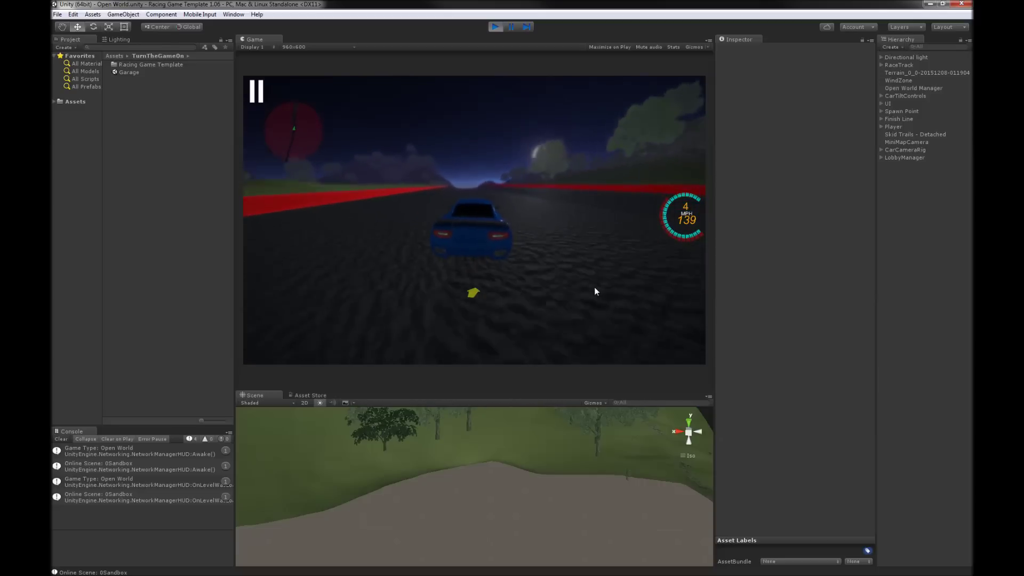
key(Left)
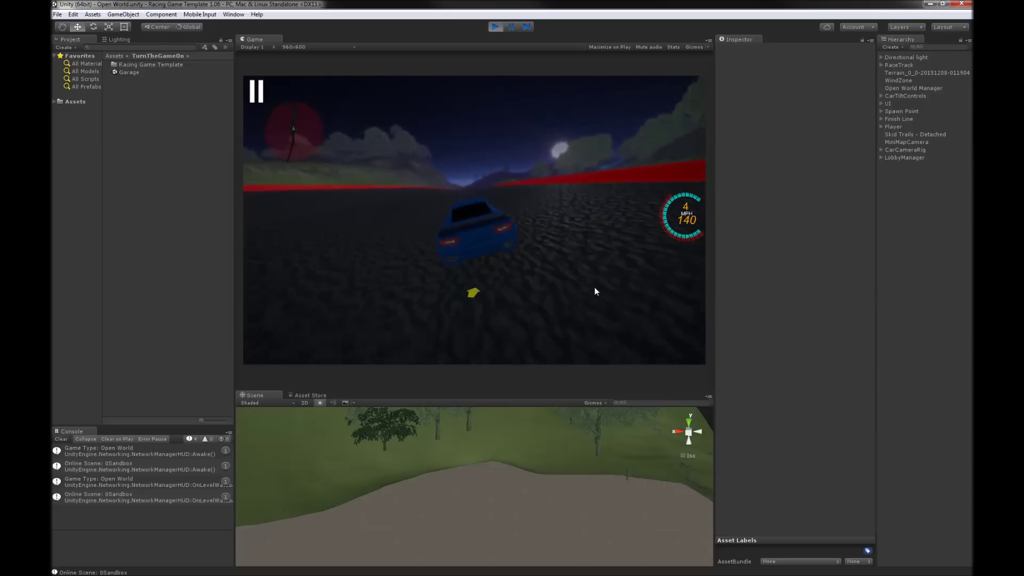
key(Right)
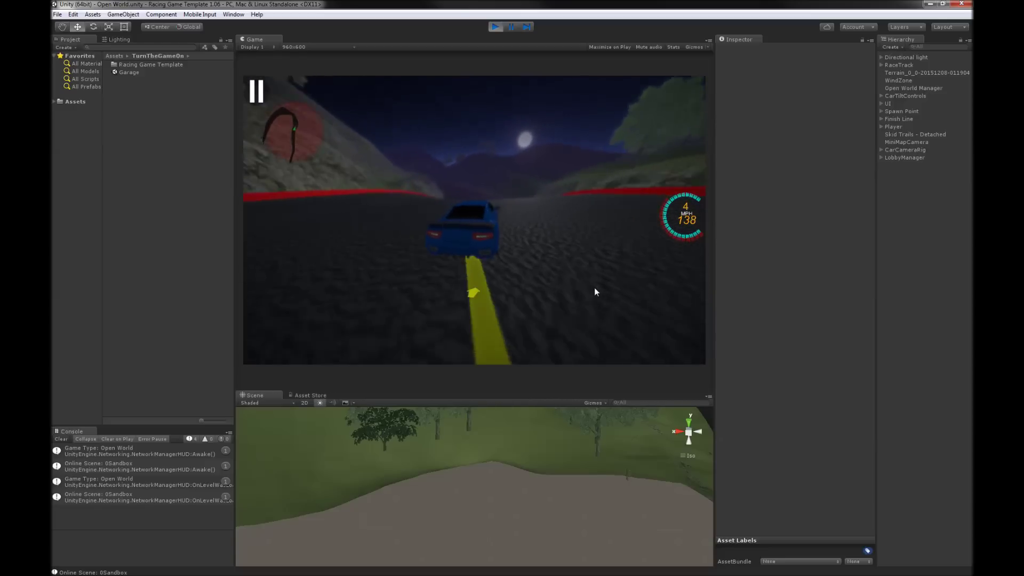
- Drive the Sky Car around the long left-hand bend beside the rock wall and brake at its exit
key(Right)
key(Left)
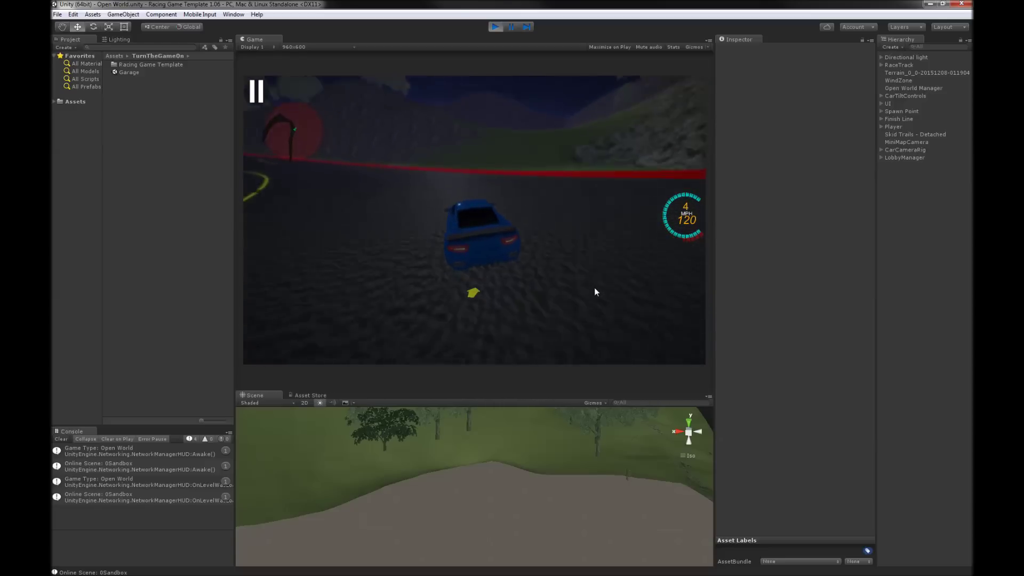
key(Left)
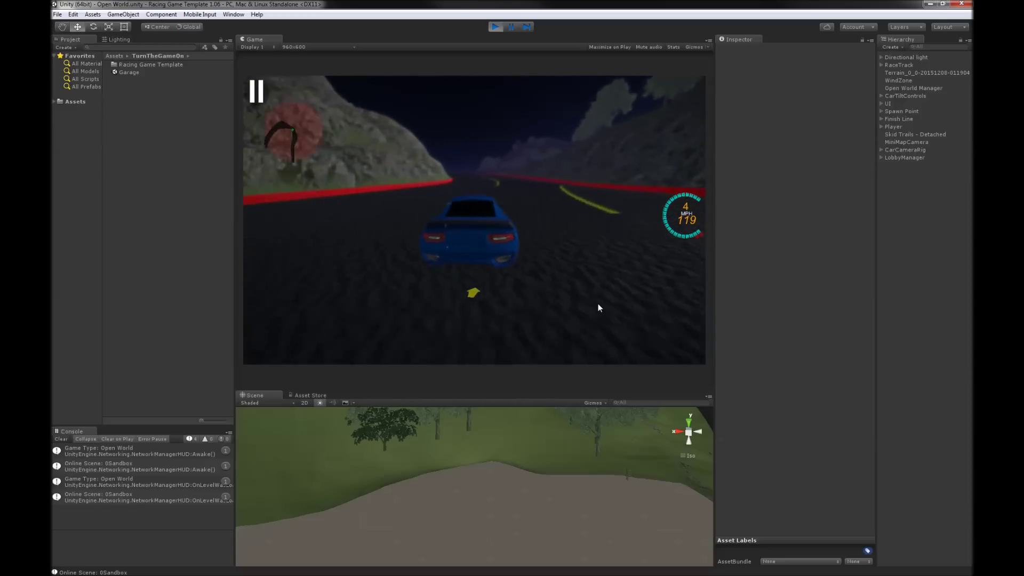
key(Left)
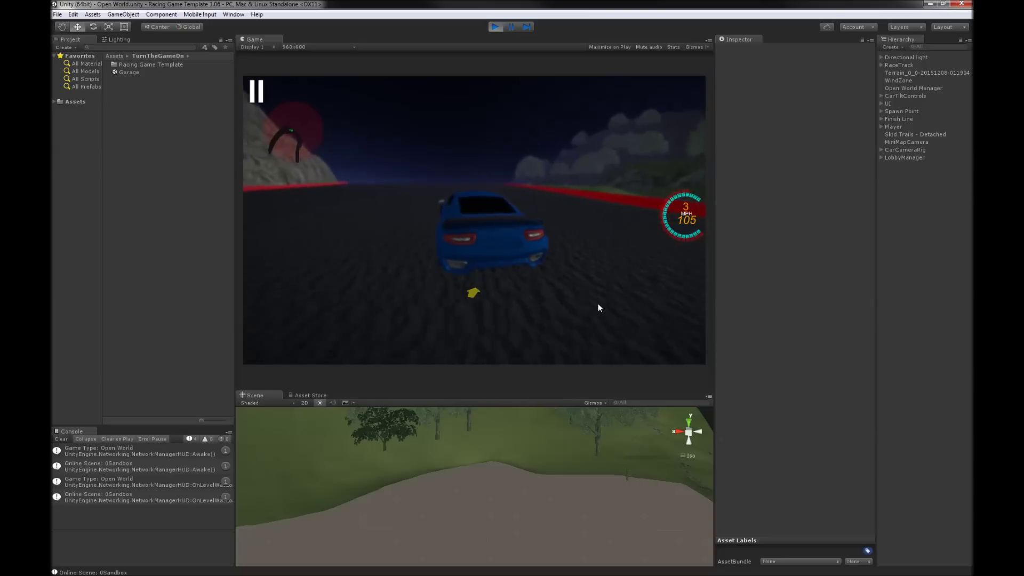
key(Left)
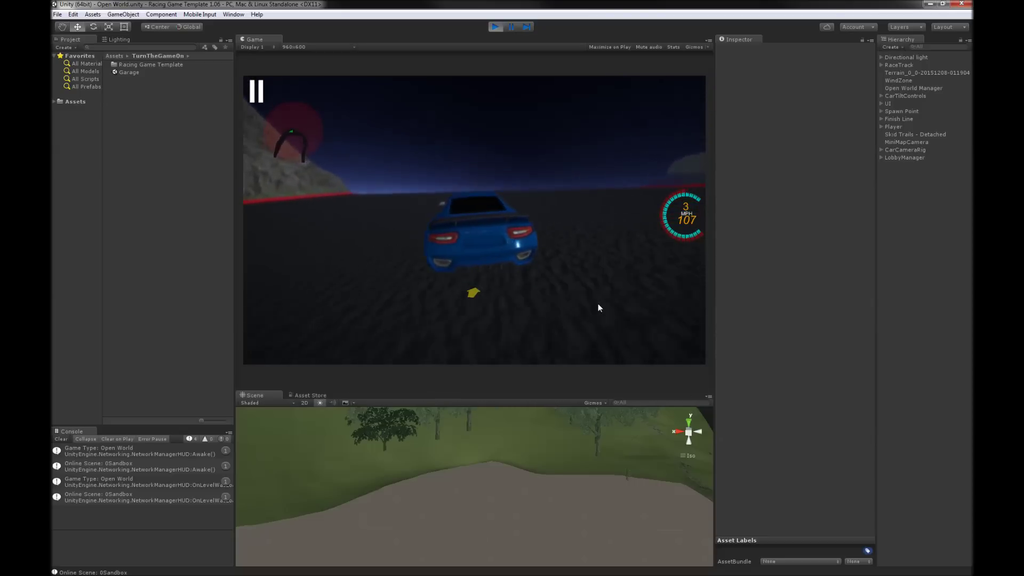
key(Left)
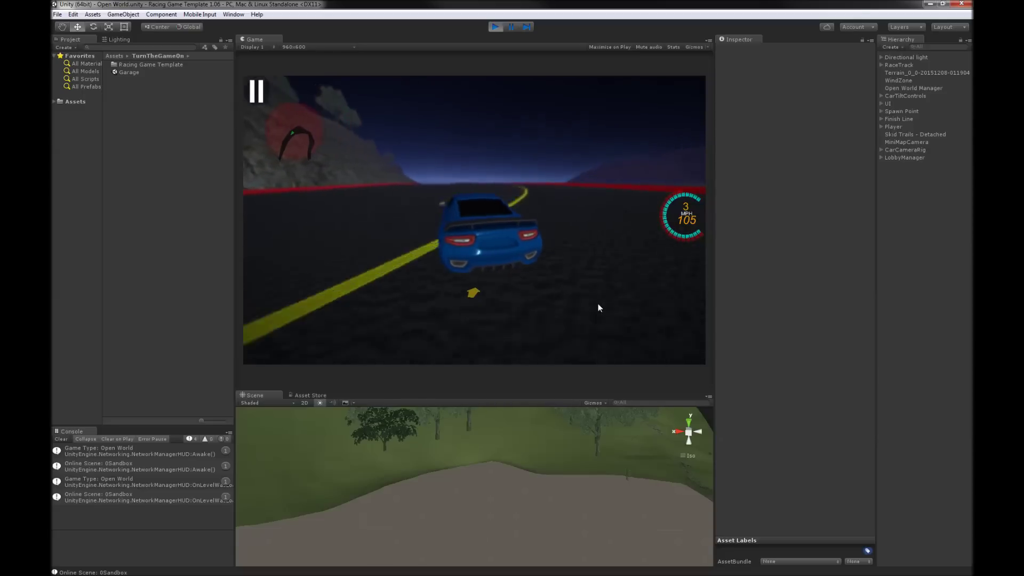
key(Down)
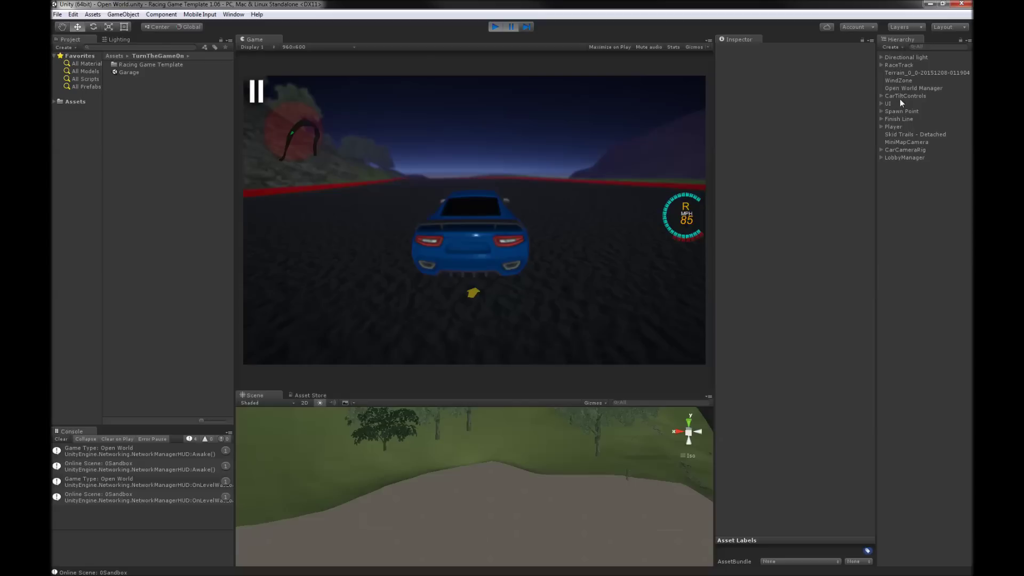
- Set the sideways friction Extremum Value of the Player's rear wheels to 0.2 and resume the paused game
click(892, 127)
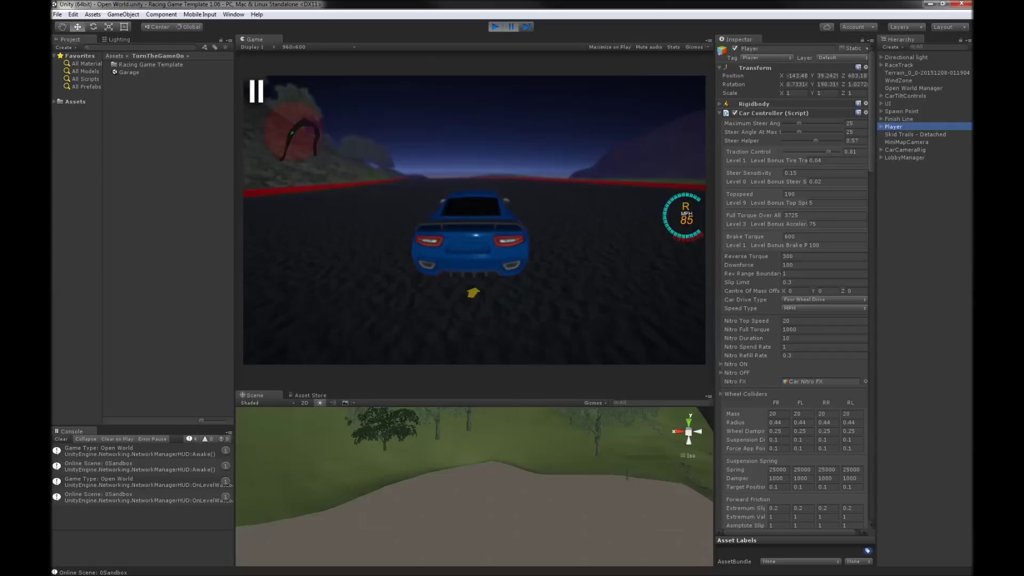
scroll(815, 267, down, 6)
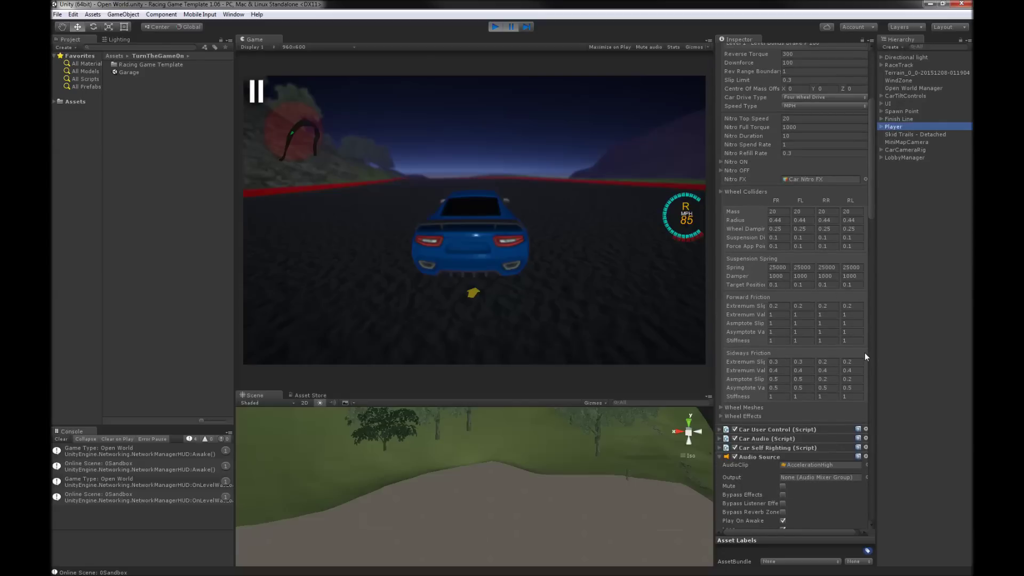
drag(714, 388, 693, 389)
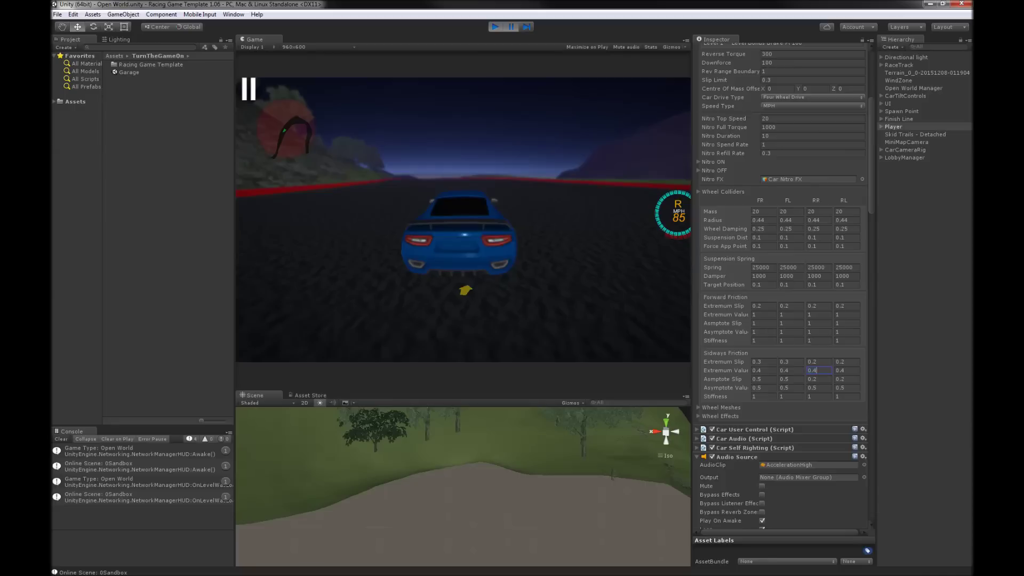
text(2)
key(Tab)
click(514, 27)
click(503, 231)
- Test-drive the Sky Car with the changed rear friction, steering hard left and accelerating again from low speed
key(Left)
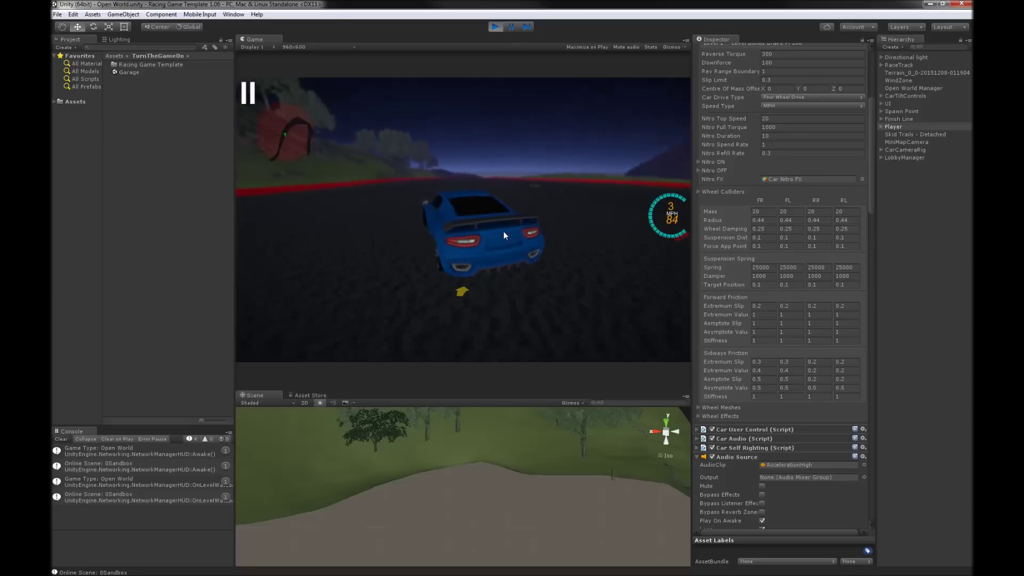
key(Right)
key(Left)
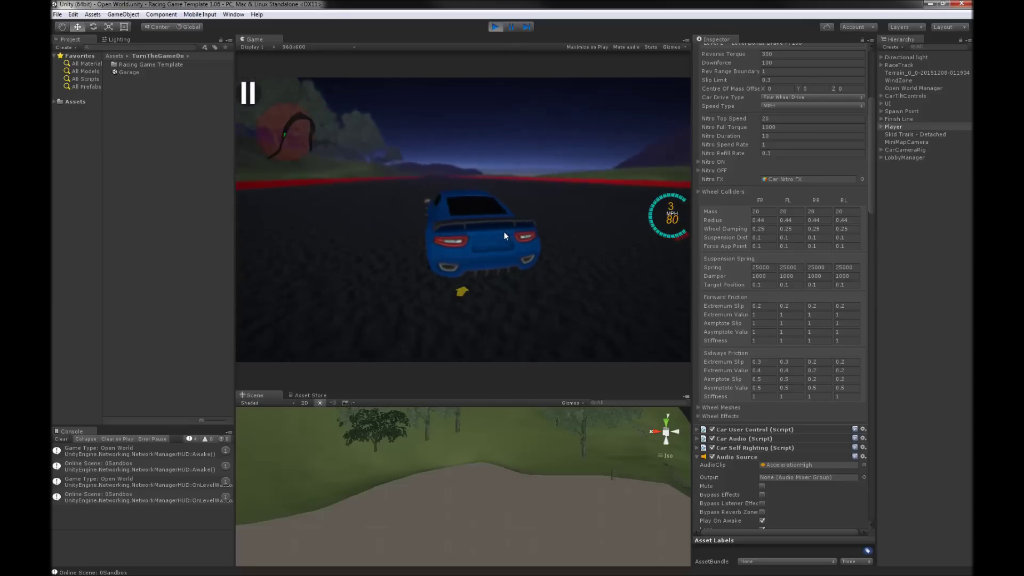
key(Left)
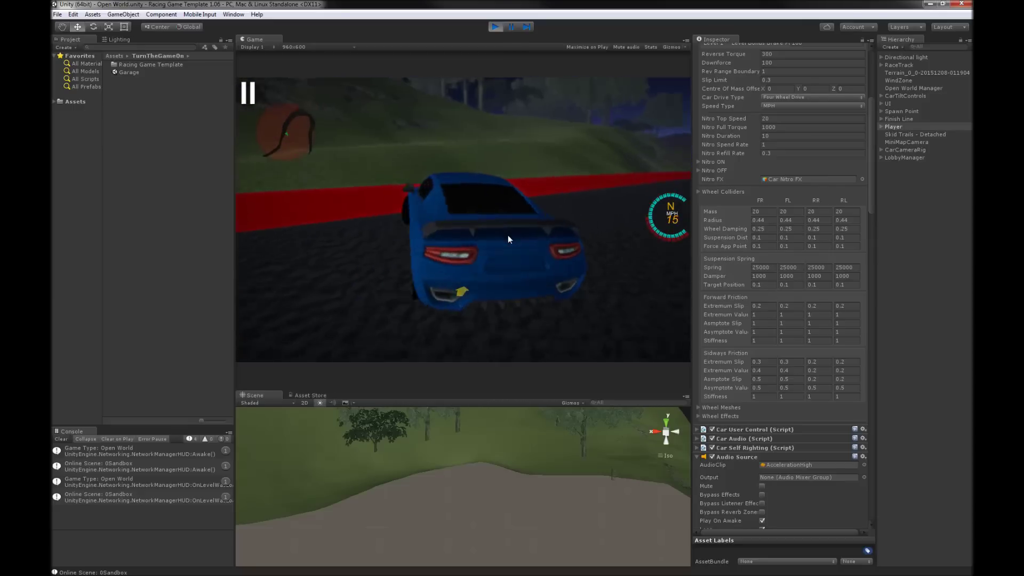
key(Left)
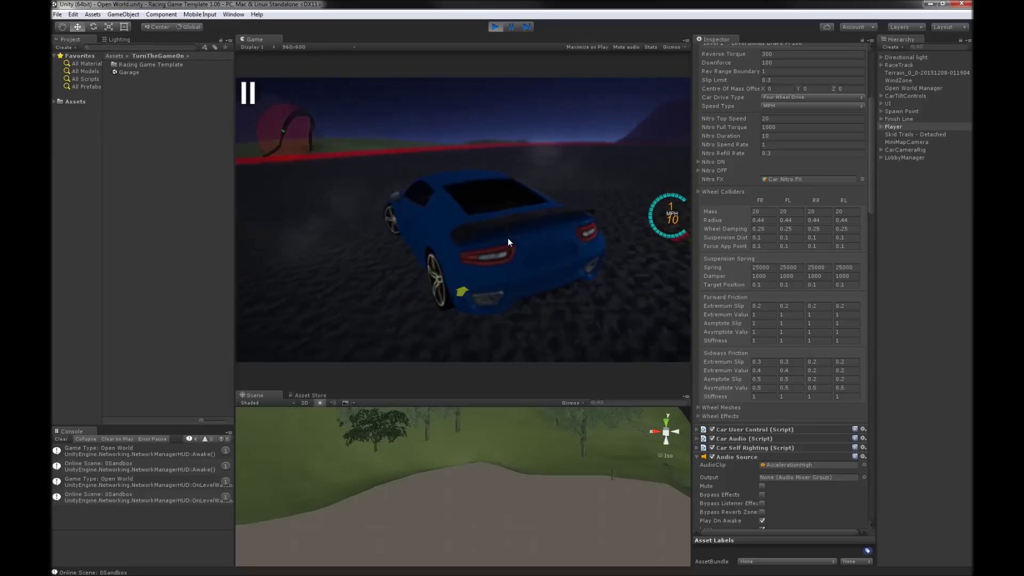
key(Up)
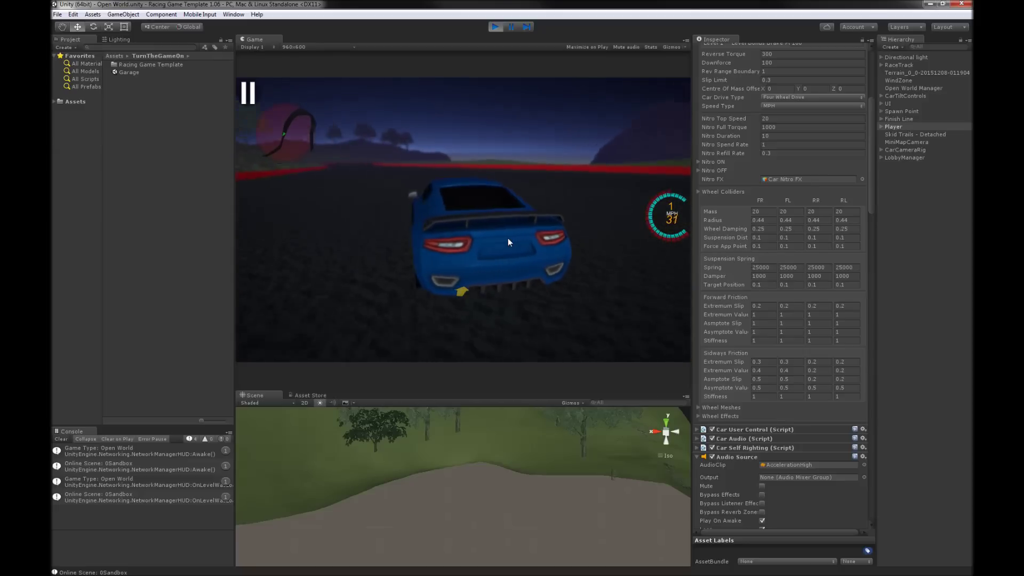
key(Up)
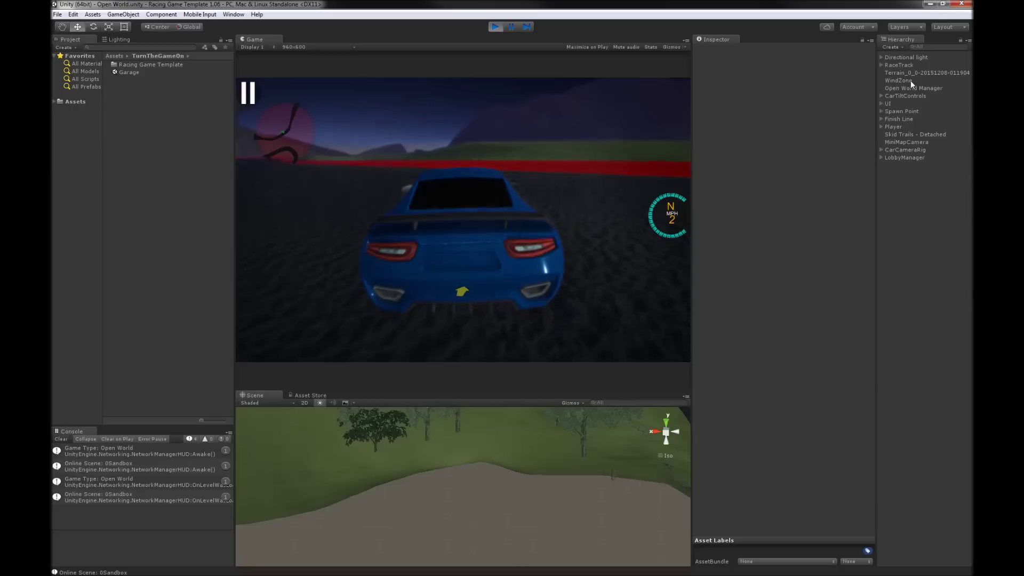
- Set the sideways friction Extremum Value of the Player's rear wheels back to 0.4
click(896, 127)
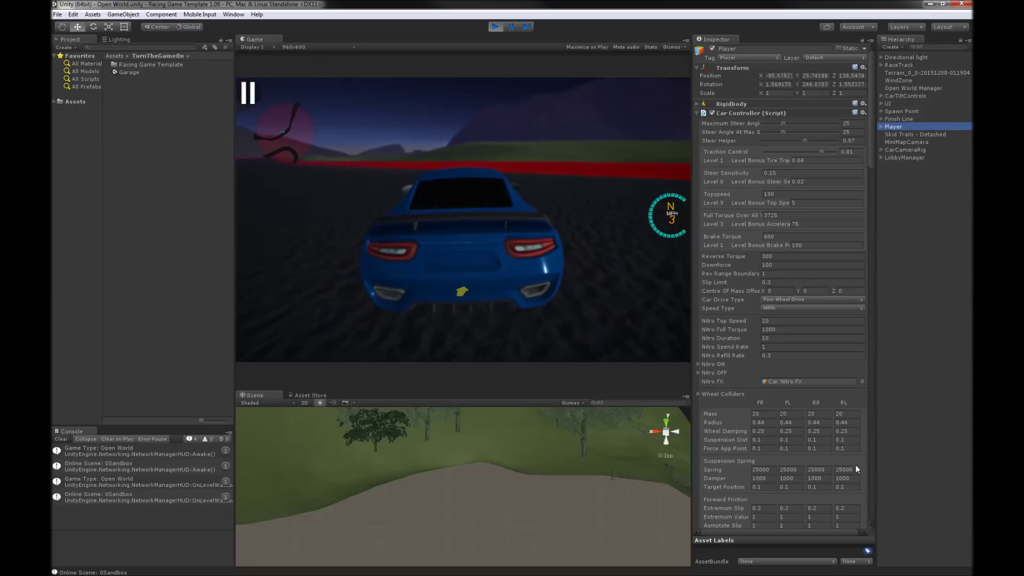
scroll(857, 465, down, 5)
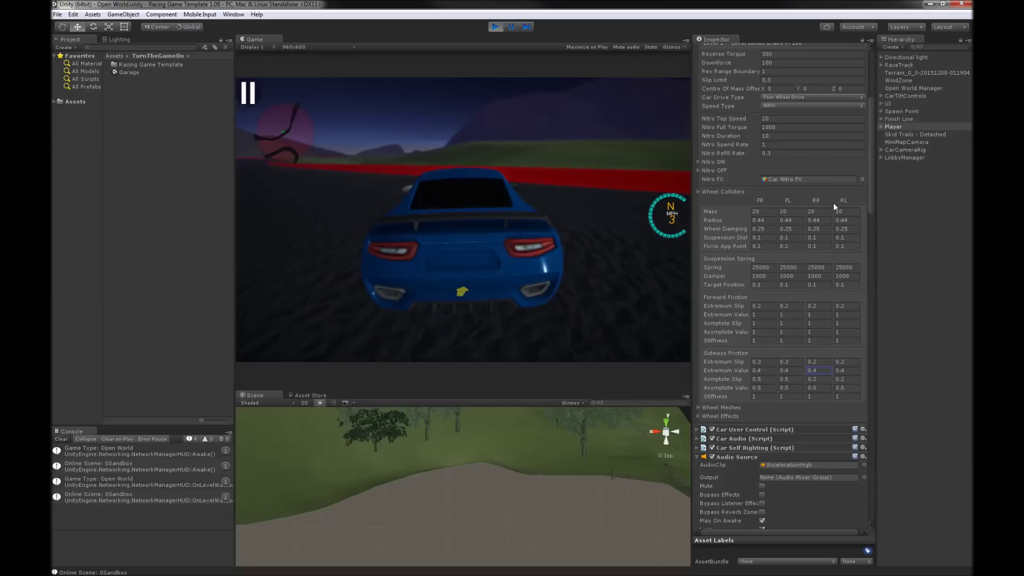
- Drive the Sky Car along the track with the restored rear friction, and stop play mode
click(505, 284)
key(w)
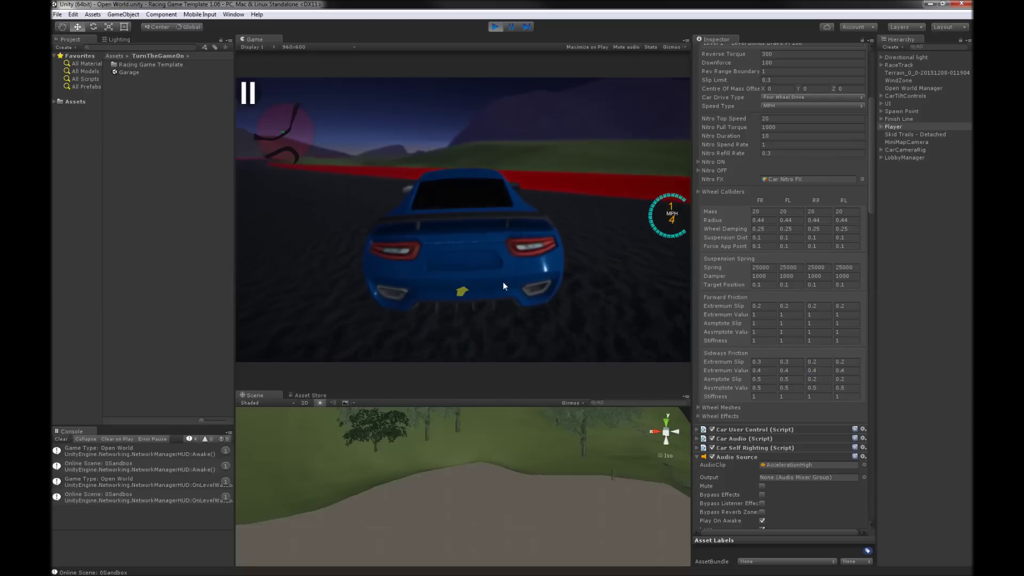
key(a)
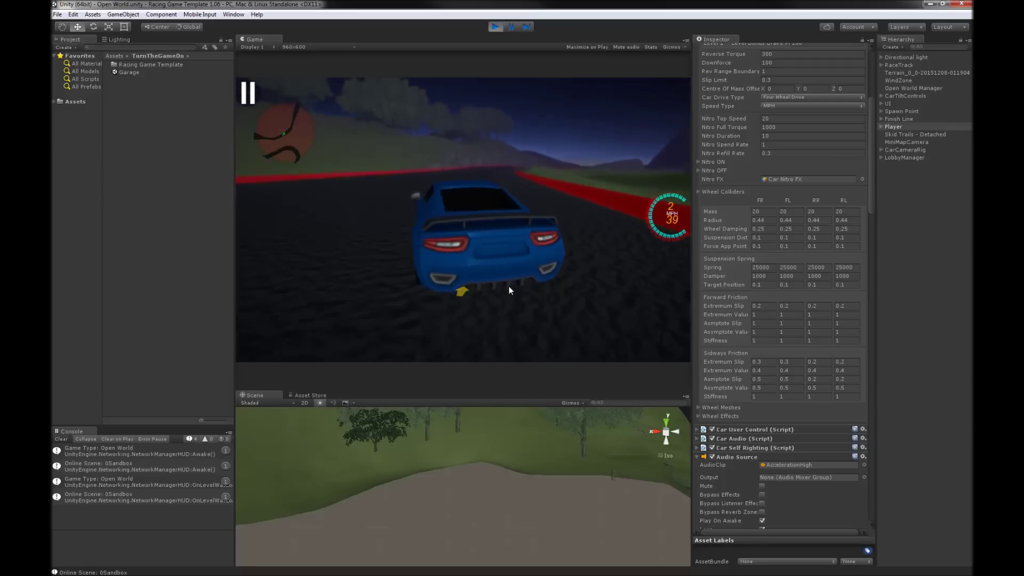
key(d)
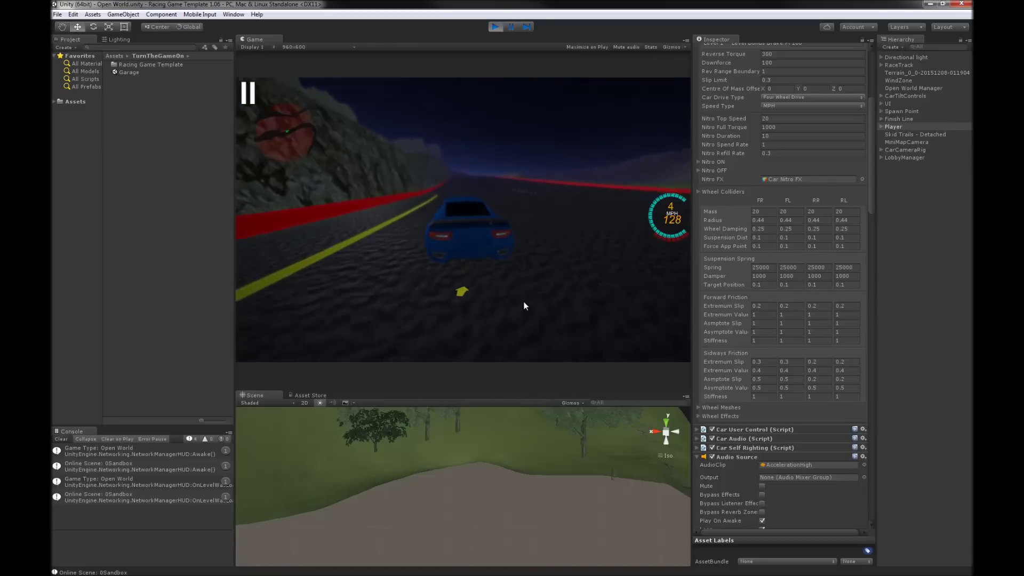
click(497, 28)
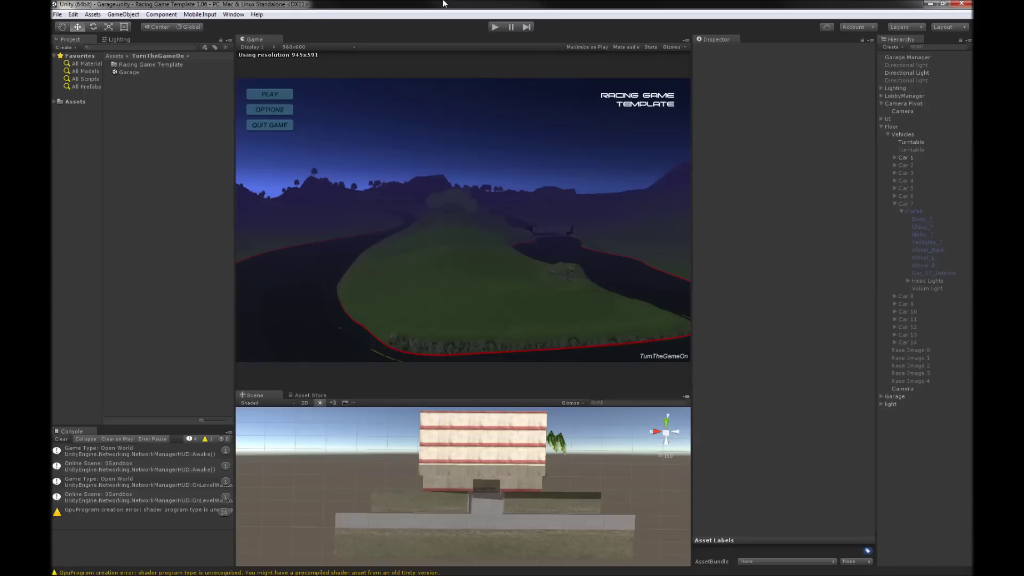
- Launch the standalone Racing Game Template build from the desktop in a window and place it over the Unity editor
drag(444, 3, 475, 28)
double_click(68, 67)
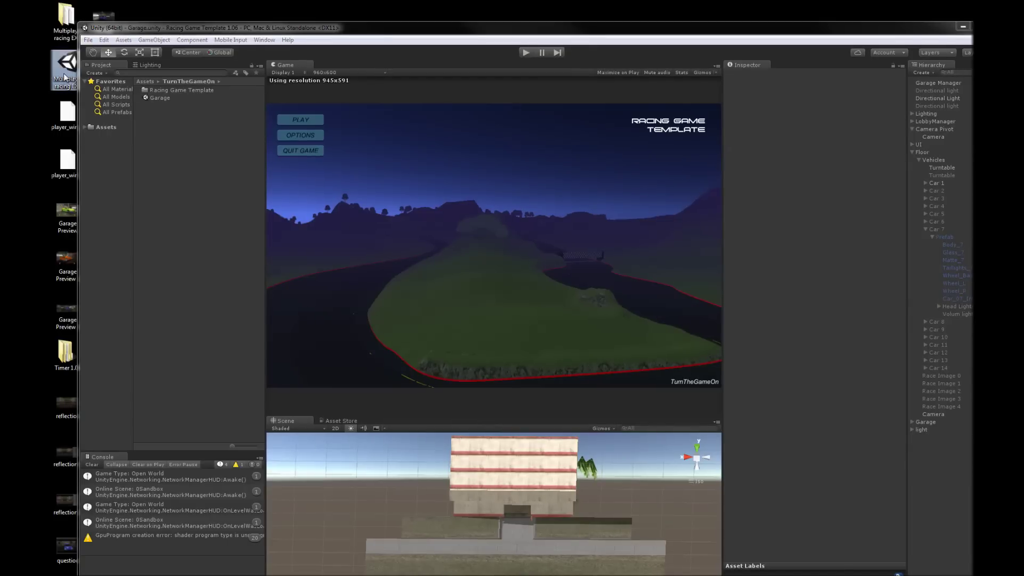
click(557, 381)
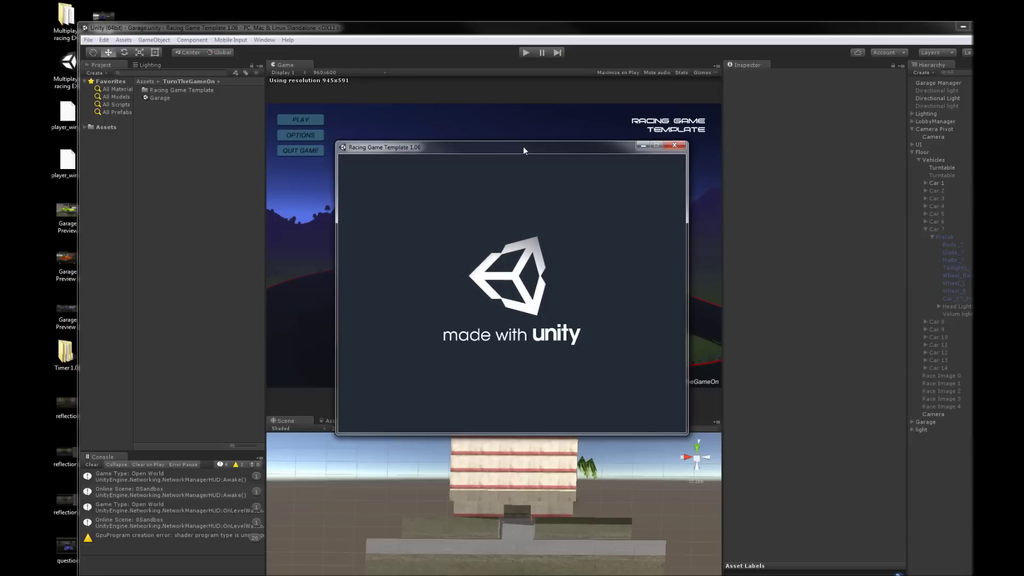
drag(526, 146, 1023, 155)
drag(556, 35, 533, 0)
drag(1023, 158, 604, 194)
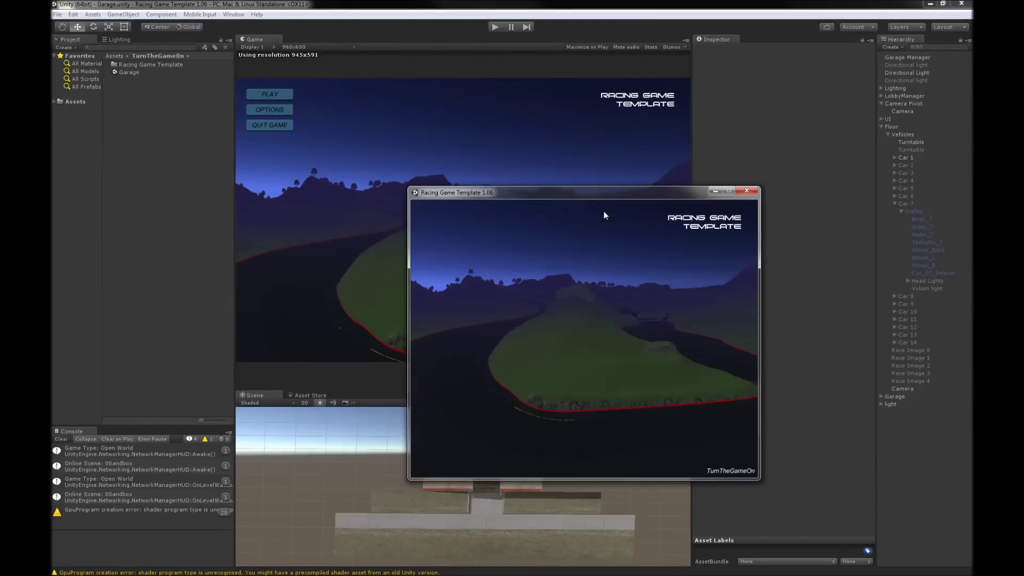
- Enter the garage in the standalone build, open the multiplayer game creation form and enter a custom room name
click(454, 215)
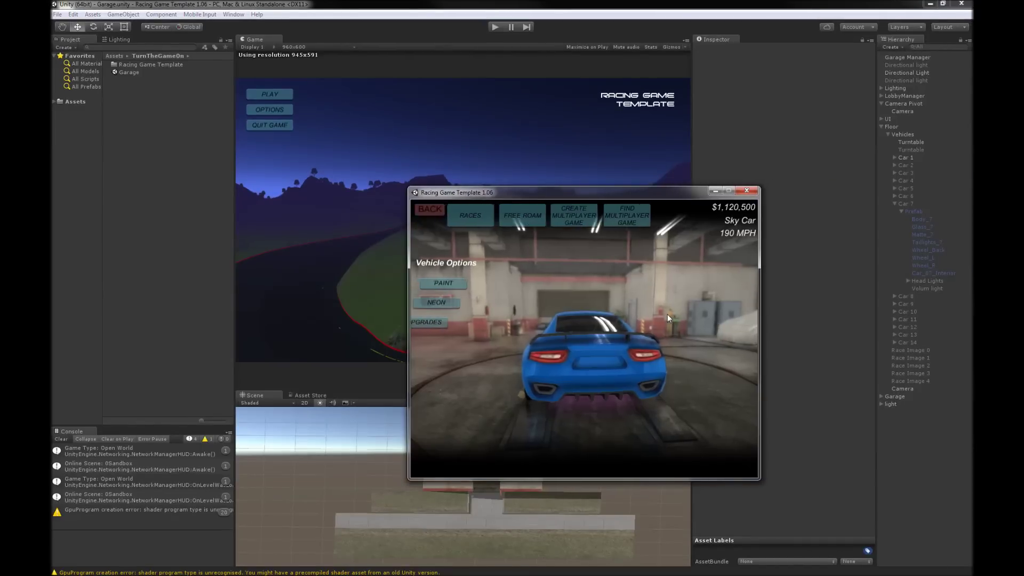
click(584, 213)
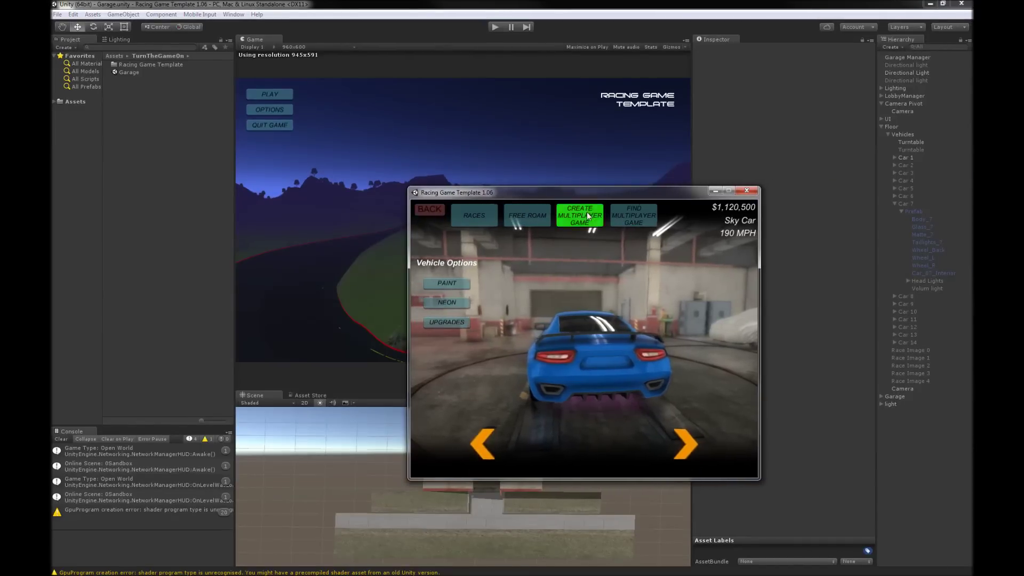
click(602, 287)
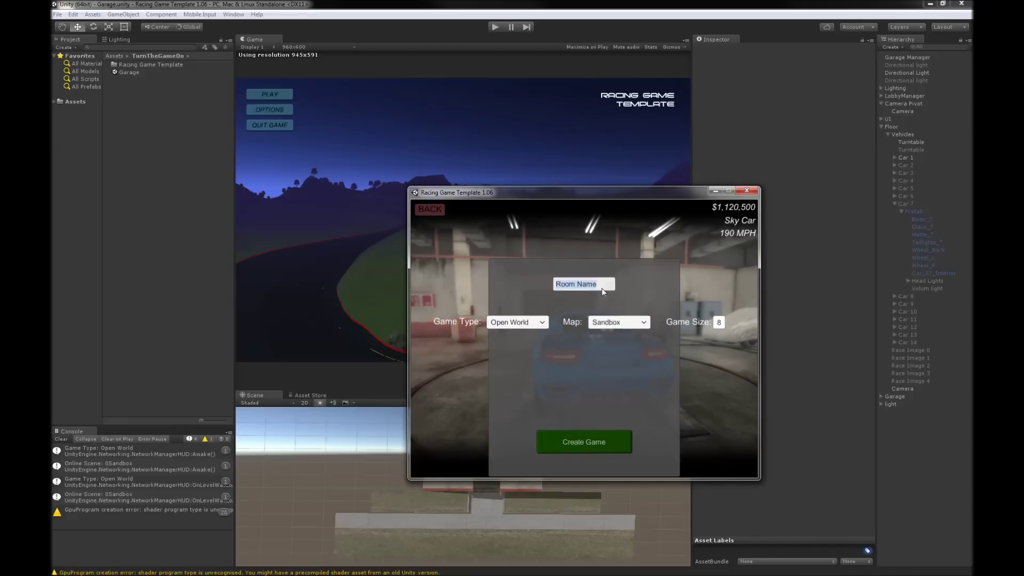
text(steve)
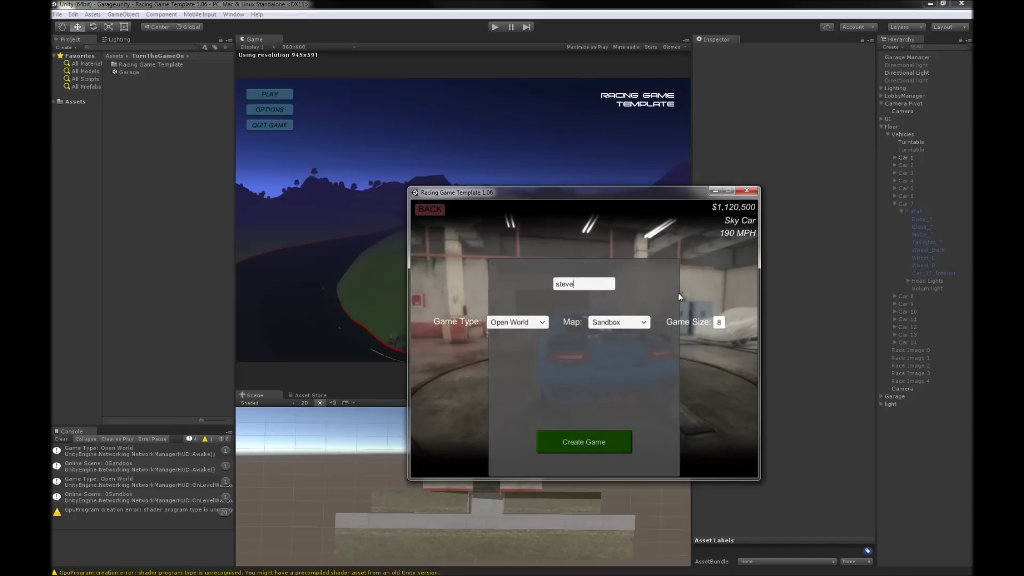
text( game)
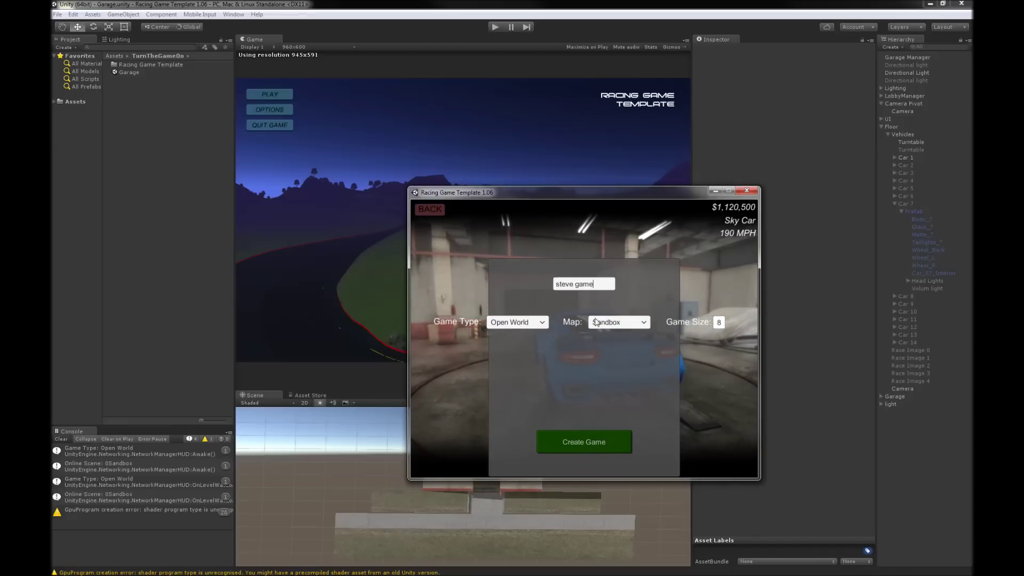
- Create the multiplayer game as a Race on the Circuit Hills map with a game size of 4
click(544, 320)
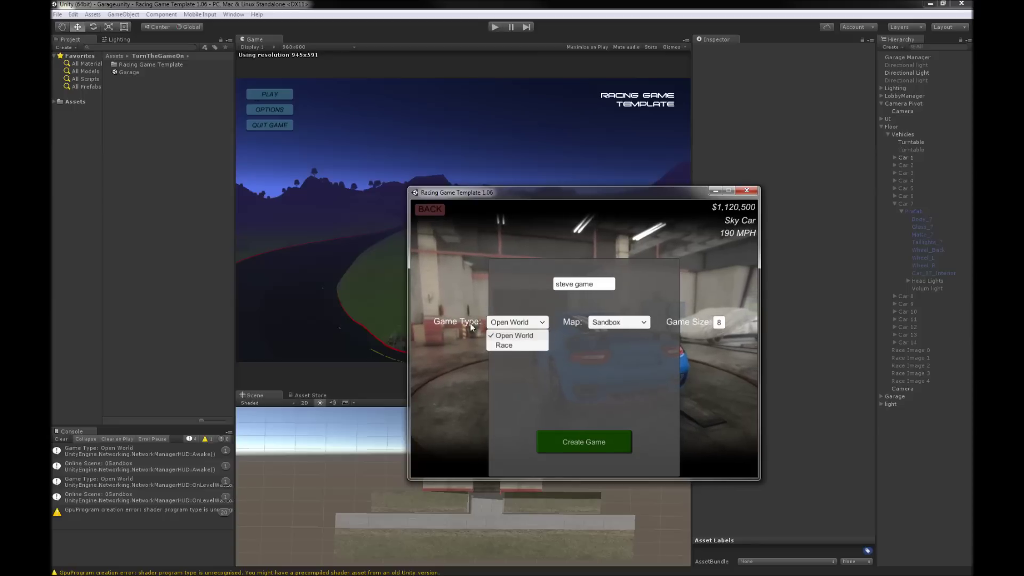
click(613, 322)
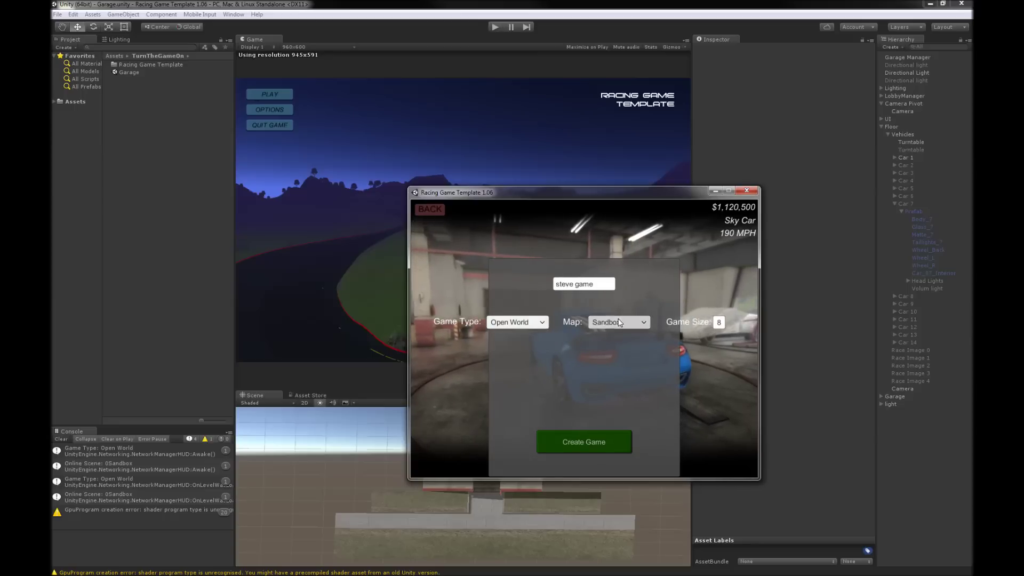
click(617, 322)
click(575, 358)
click(538, 323)
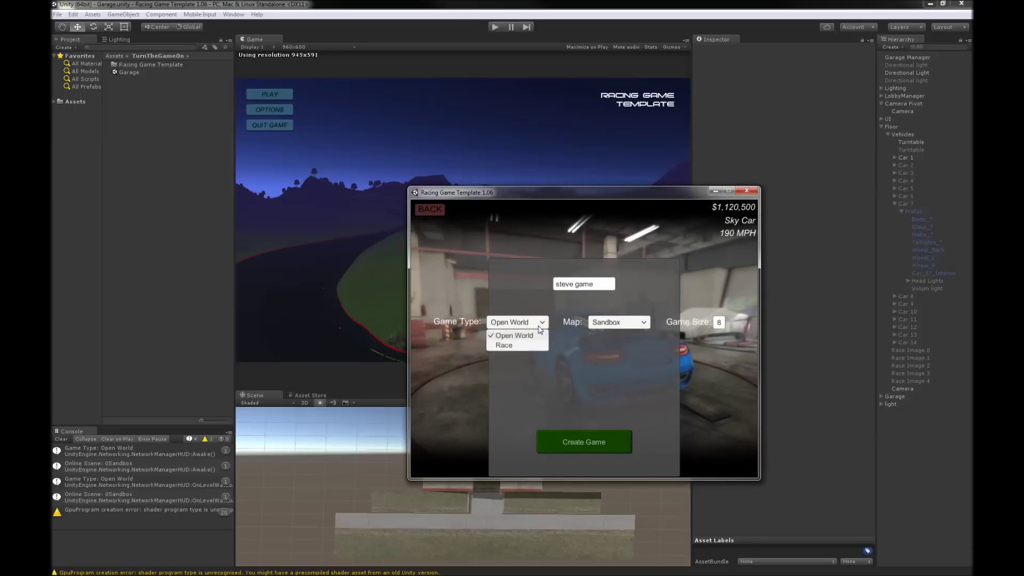
click(501, 345)
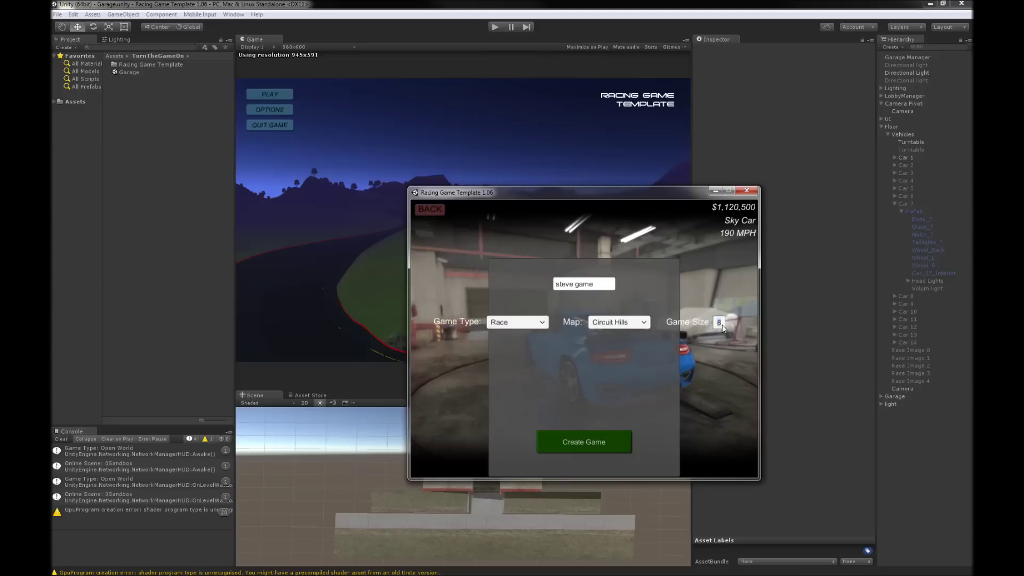
text(4)
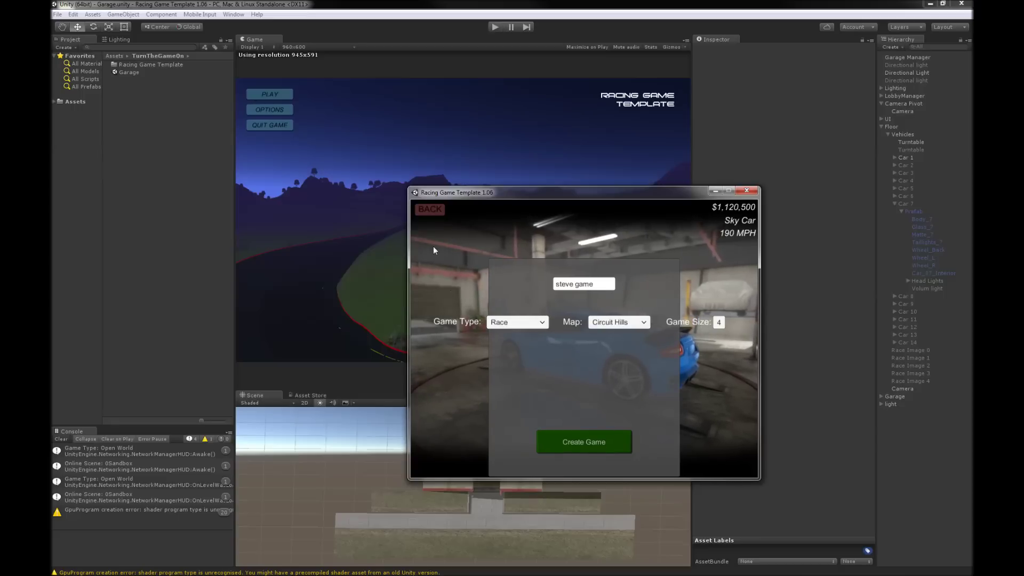
click(567, 446)
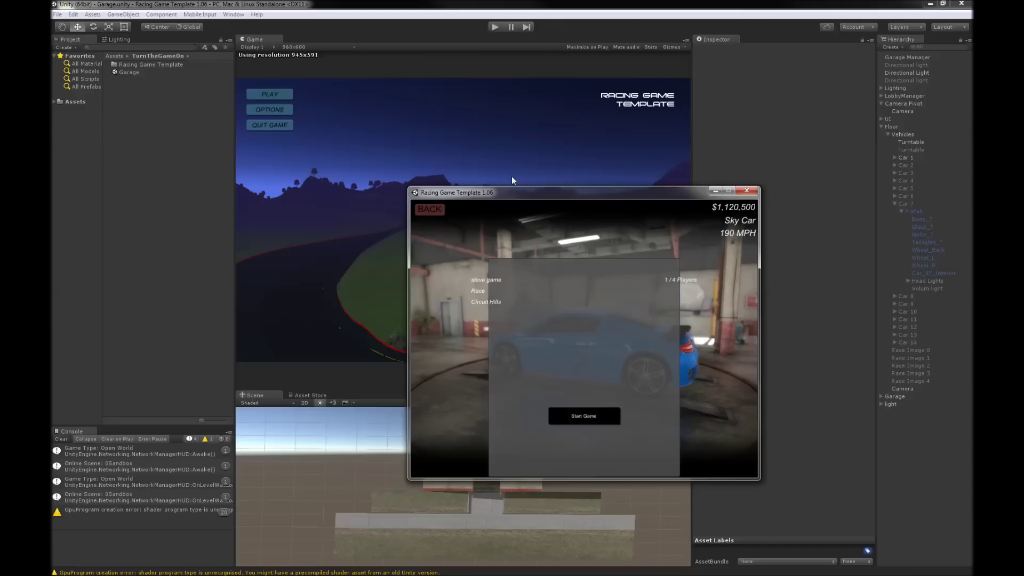
- Move the standalone build's window out of the way and start play mode in the Unity editor
drag(506, 190, 509, 133)
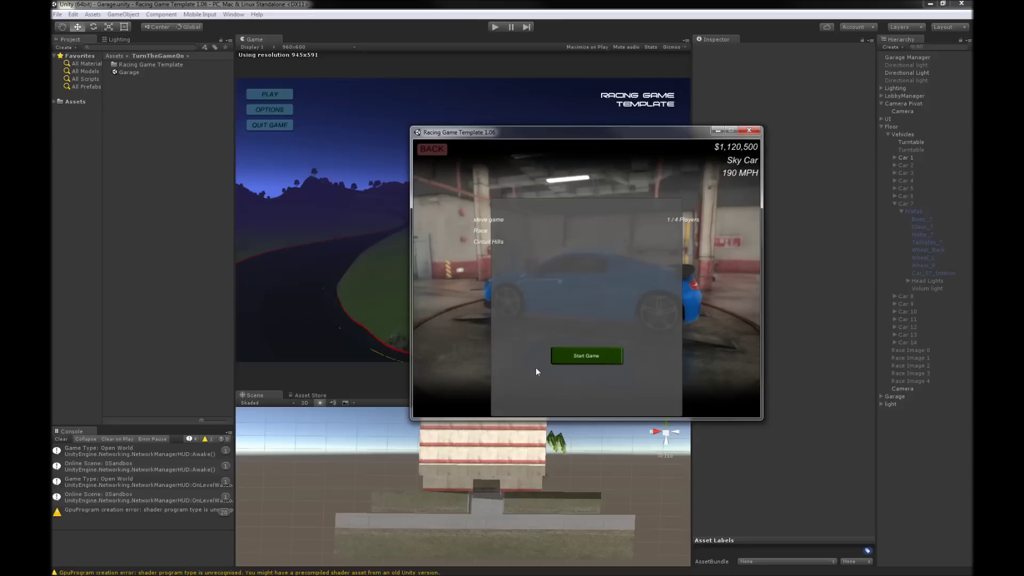
drag(539, 138, 1023, 140)
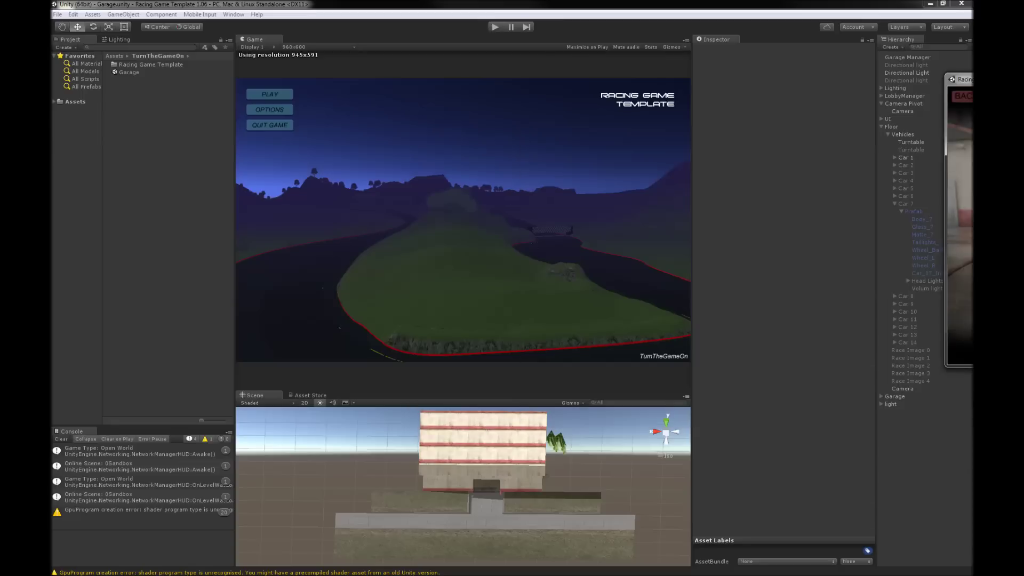
click(496, 27)
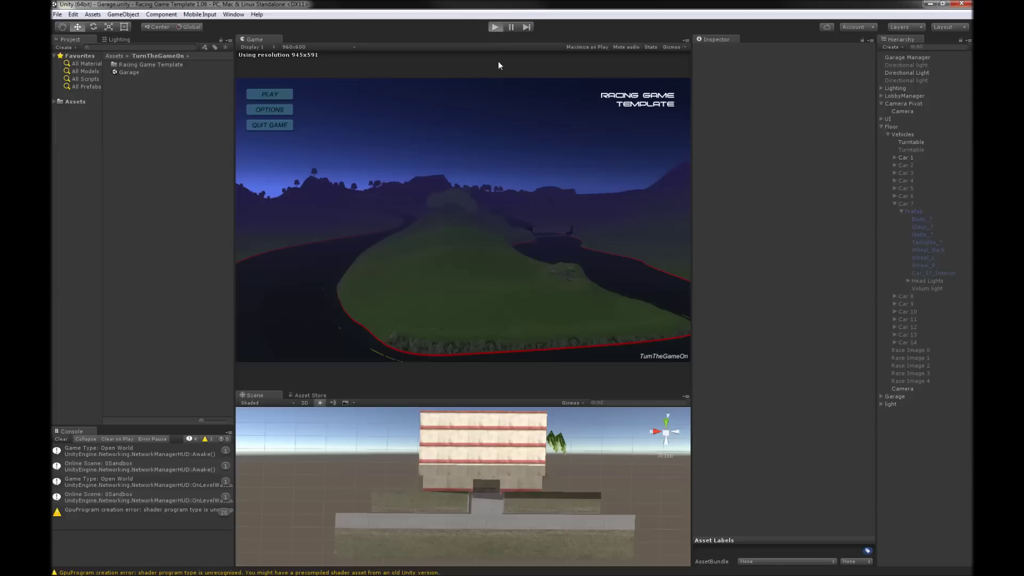
drag(1023, 115, 600, 148)
click(818, 97)
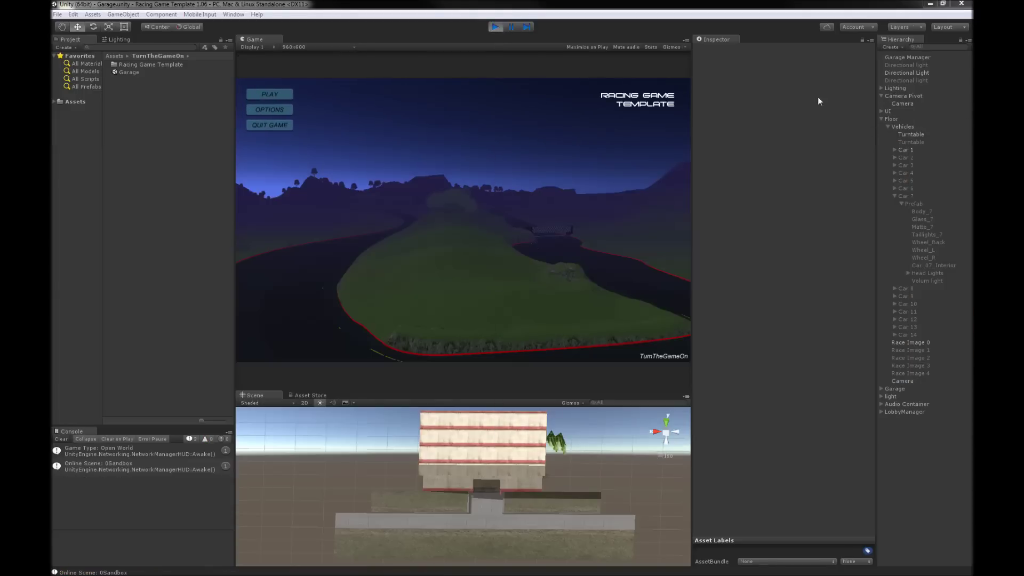
- Search for multiplayer games from the editor's garage and join the hosted Race on Circuit Hills
click(267, 94)
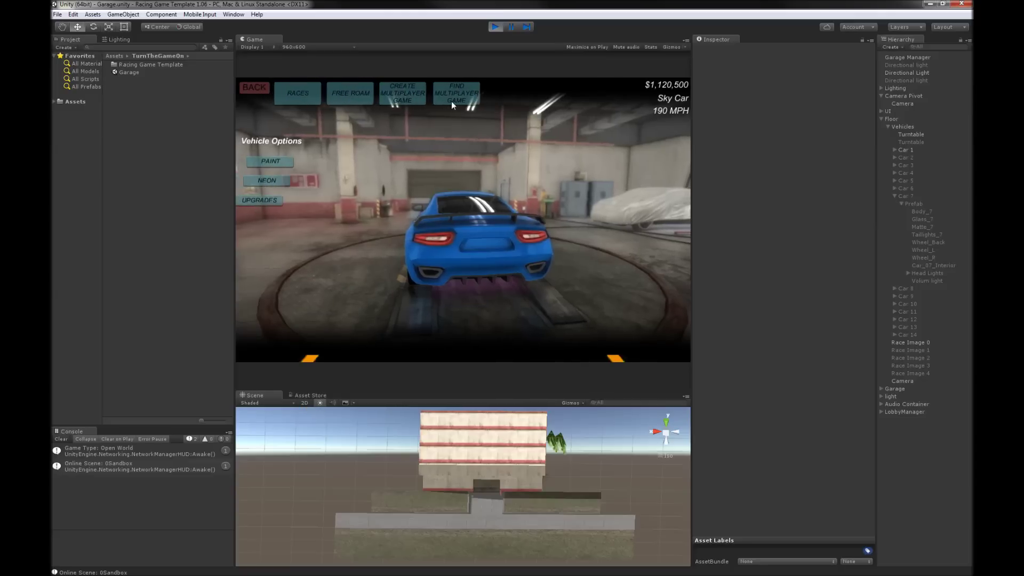
click(463, 91)
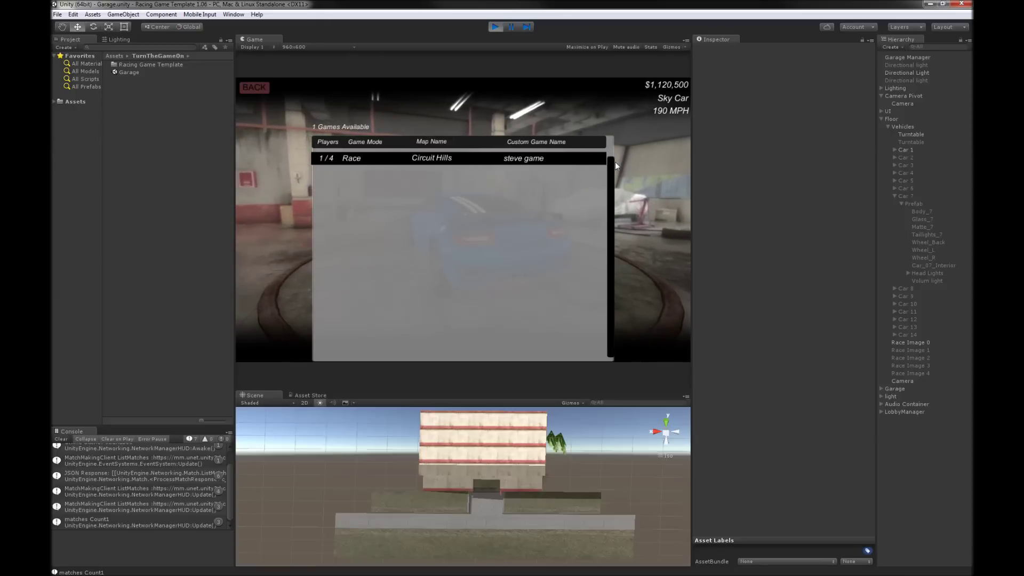
drag(974, 152, 693, 118)
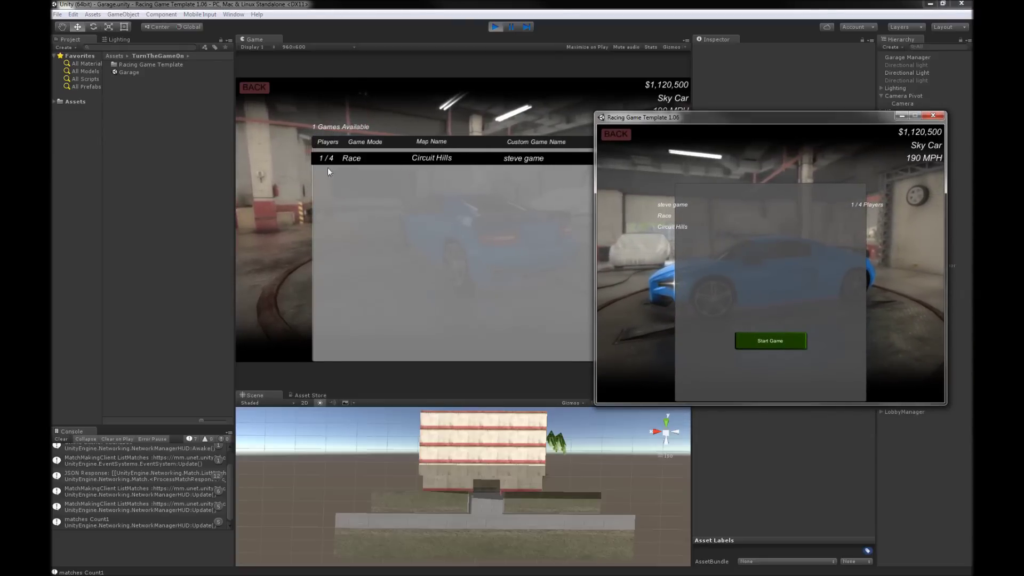
drag(794, 119, 799, 244)
click(531, 206)
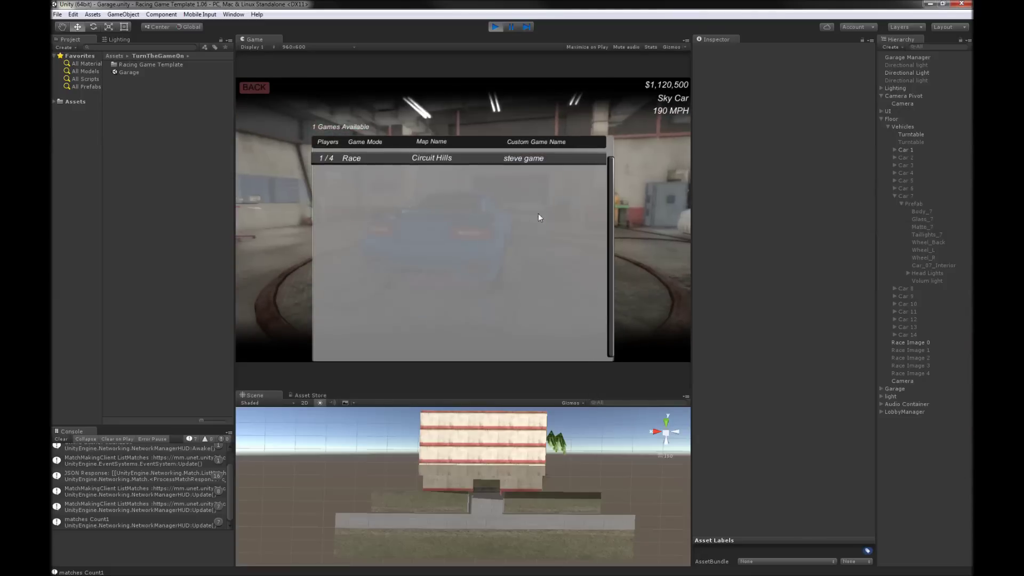
click(461, 156)
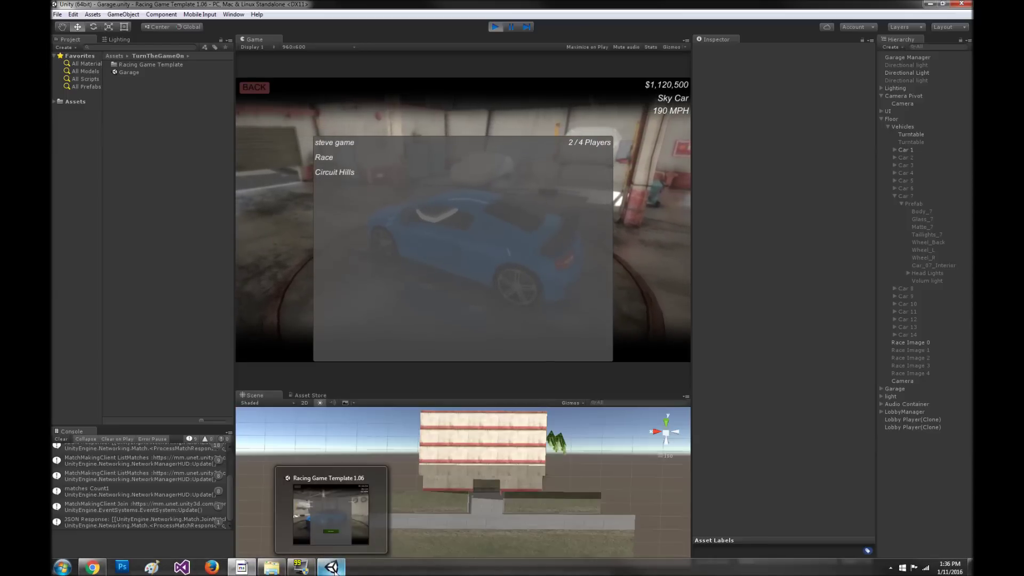
- Back out of the joined game in the editor with the standalone lobby in view, and stop play mode
click(333, 569)
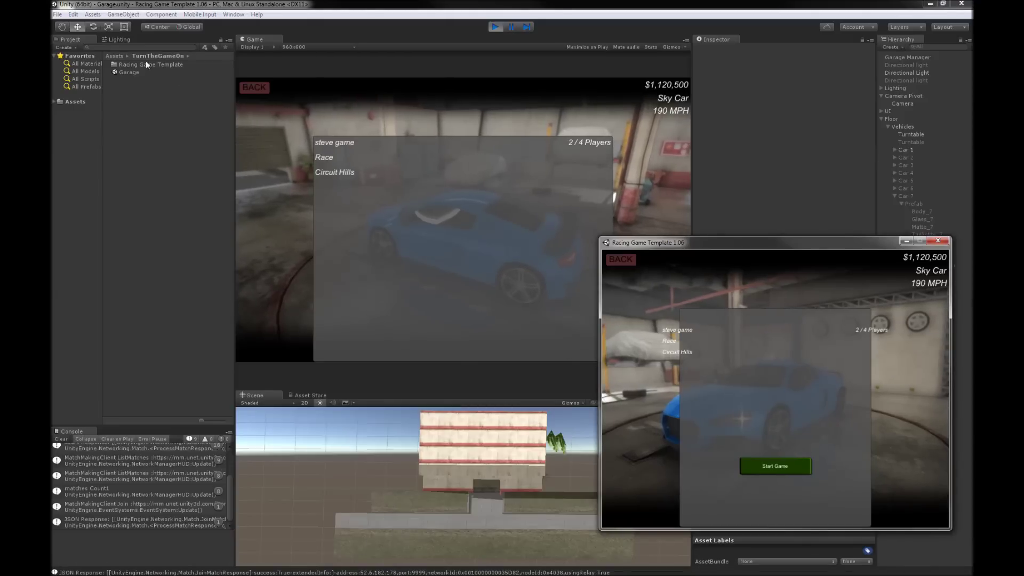
click(252, 88)
click(332, 567)
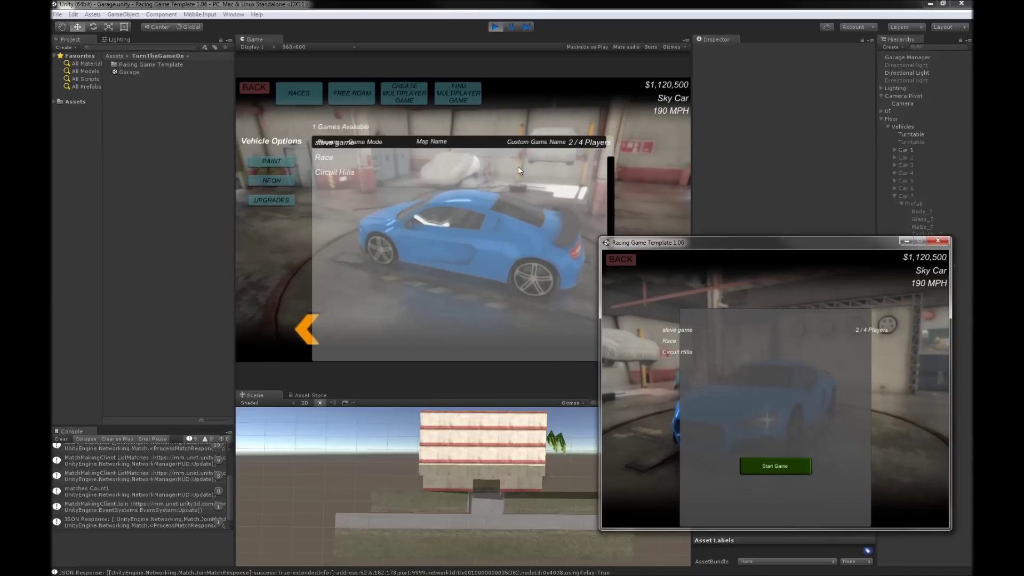
click(495, 27)
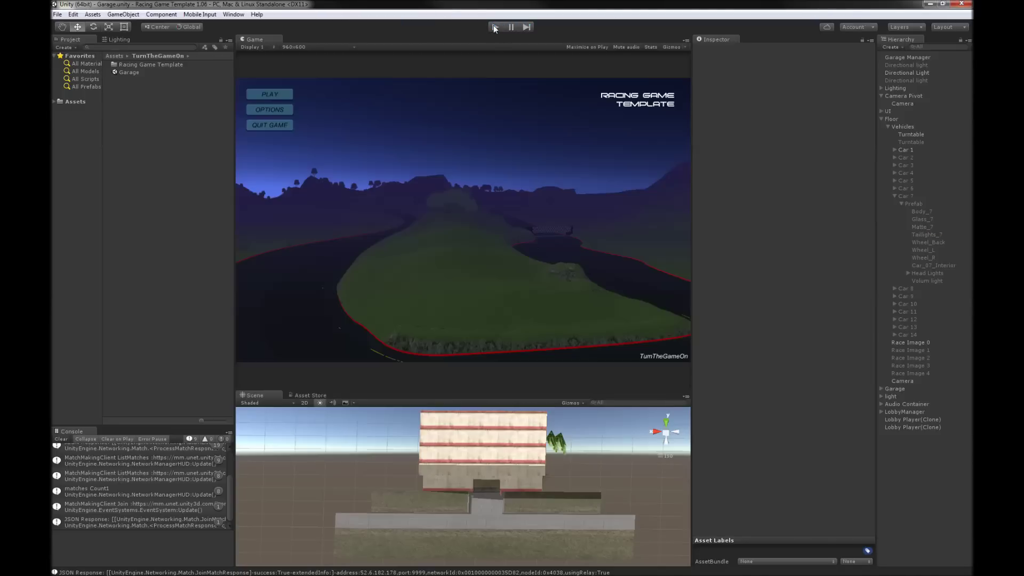
click(332, 568)
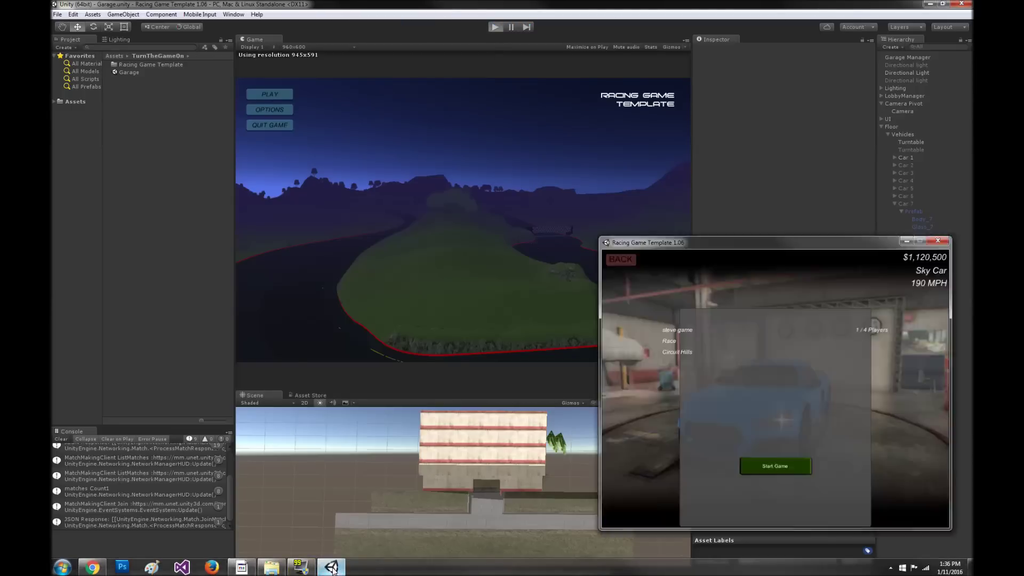
- Restart play mode in the editor and open the list of available multiplayer games from the garage
click(496, 27)
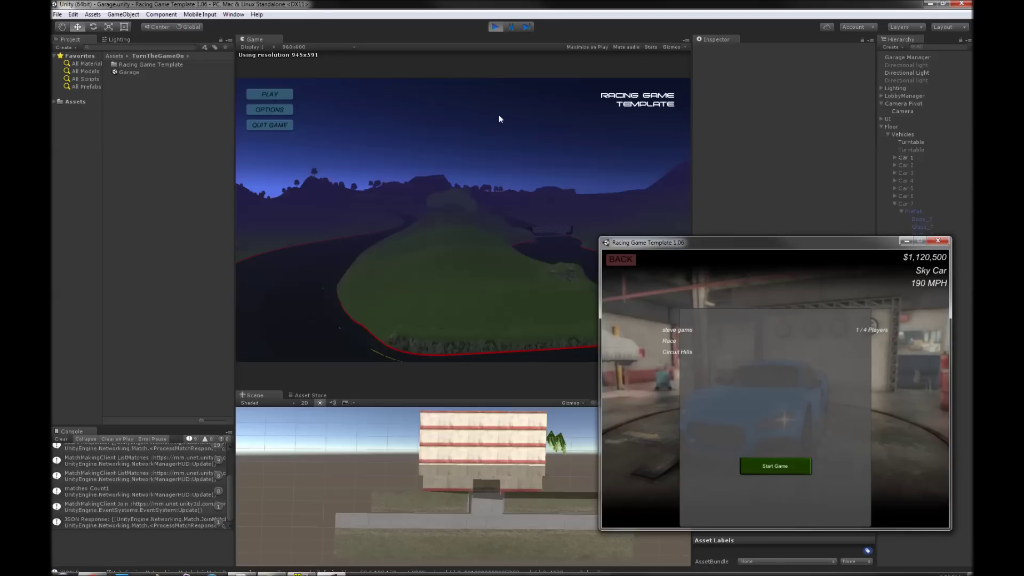
click(264, 94)
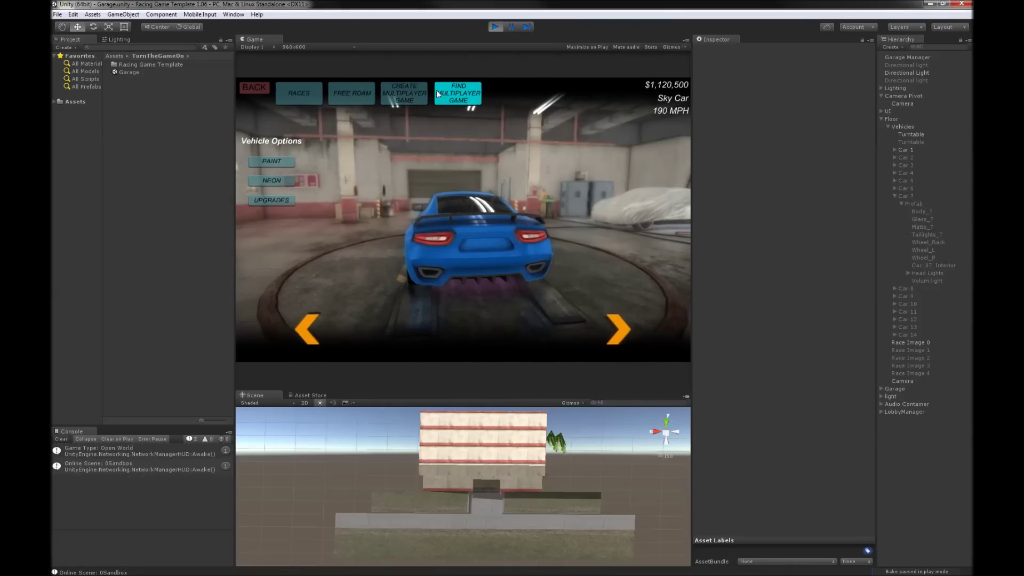
click(468, 98)
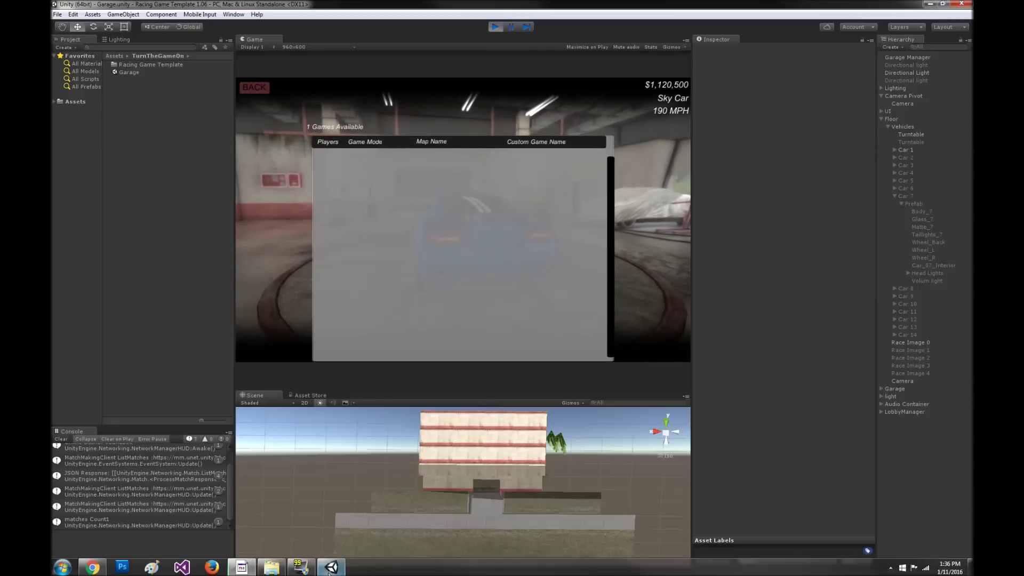
- Compare the player count of the listed Circuit Hills race with the standalone build's lobby
click(333, 569)
click(332, 569)
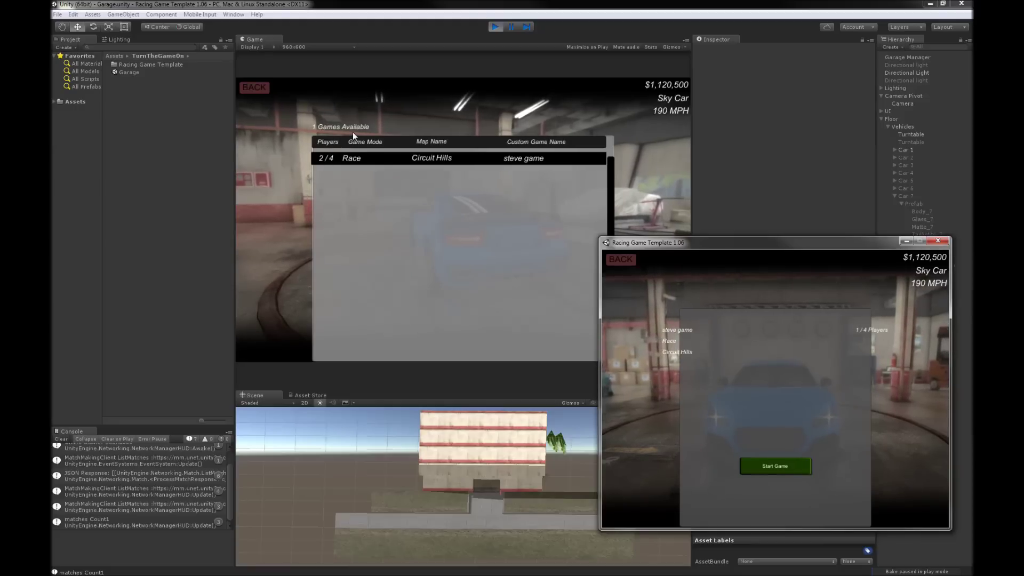
click(364, 123)
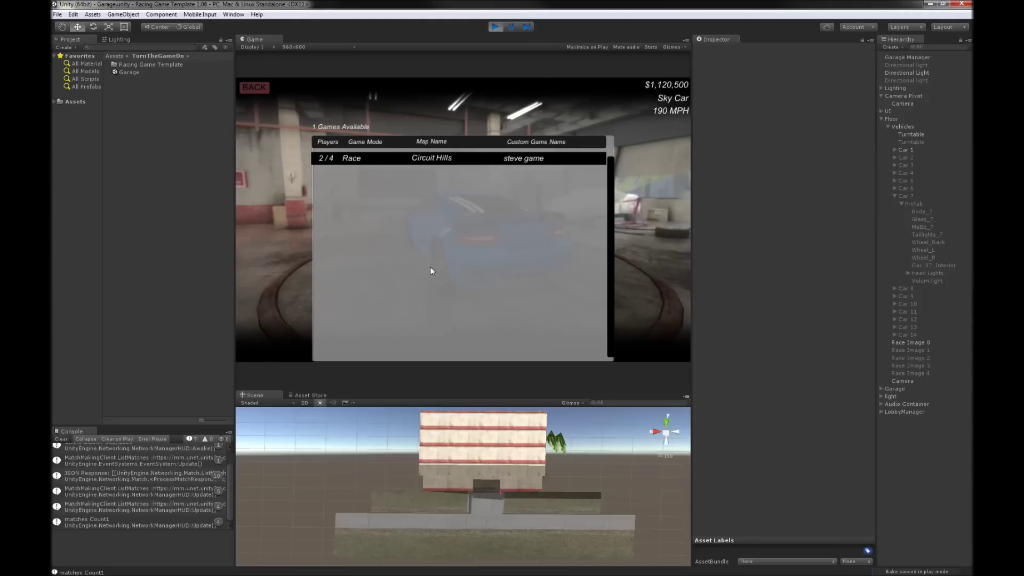
drag(430, 176, 444, 325)
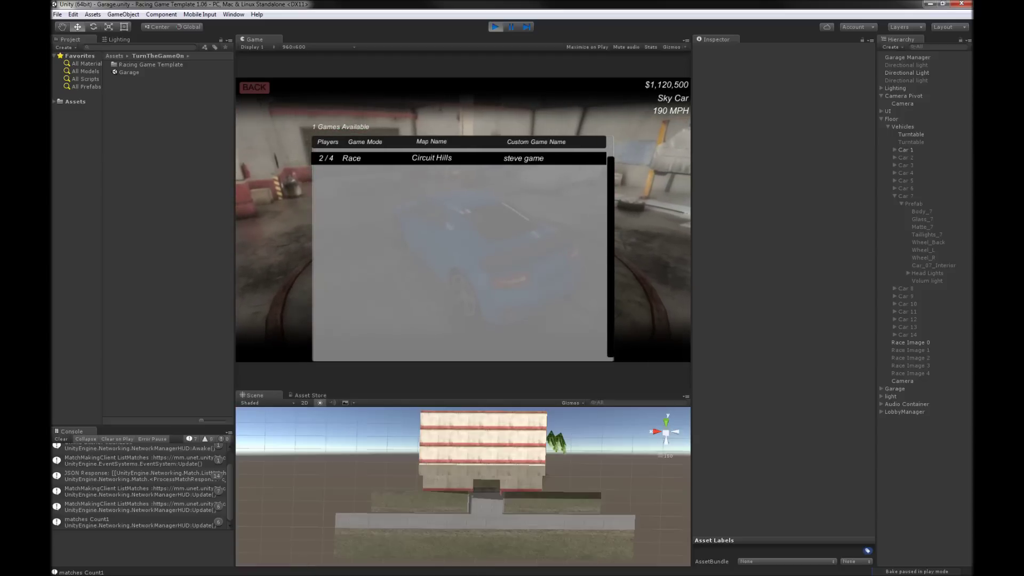
mouse_move(318, 574)
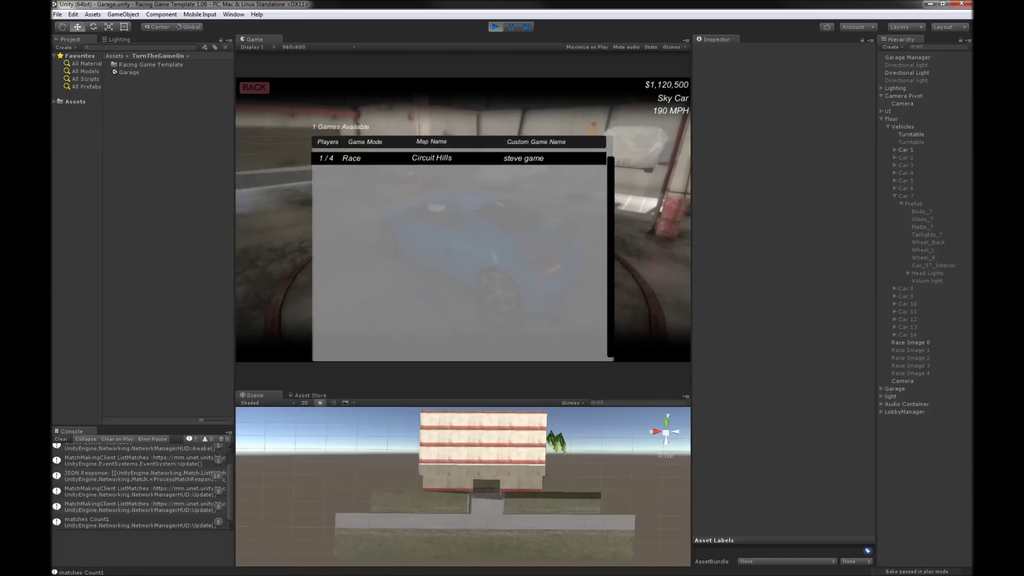
click(331, 567)
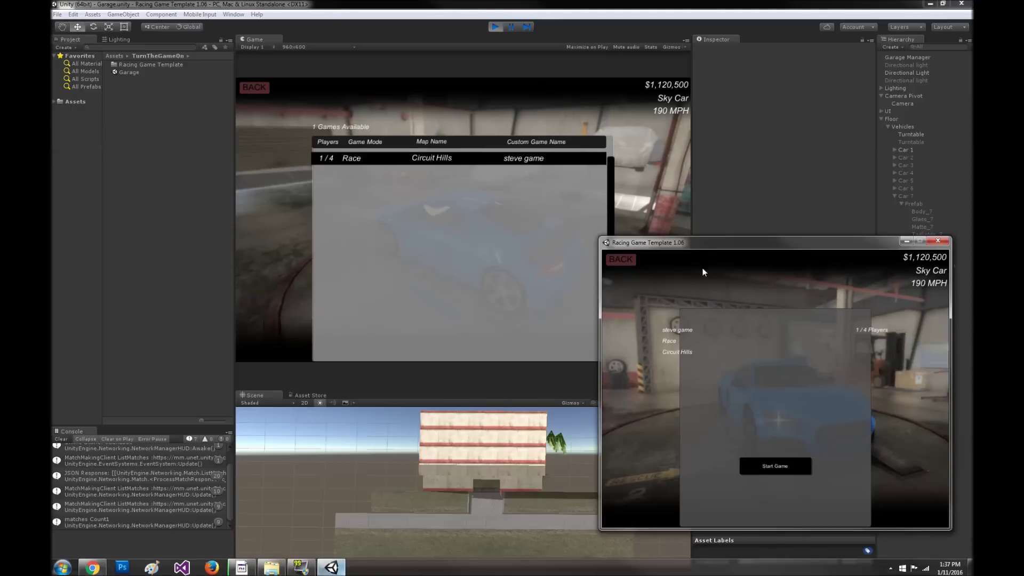
- Close the standalone build hosting the game and stop play mode in the editor
drag(728, 245, 606, 174)
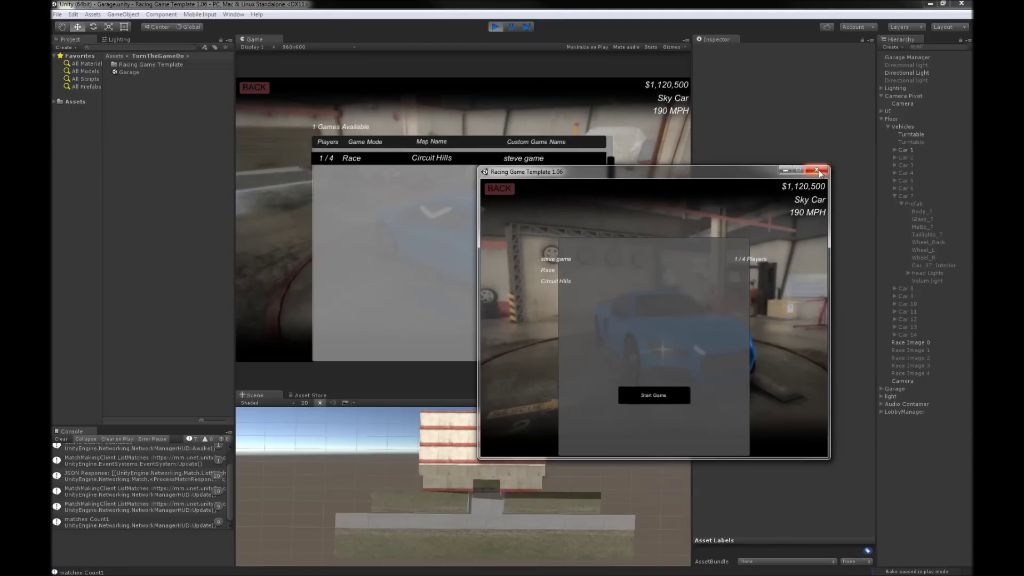
click(818, 169)
click(832, 209)
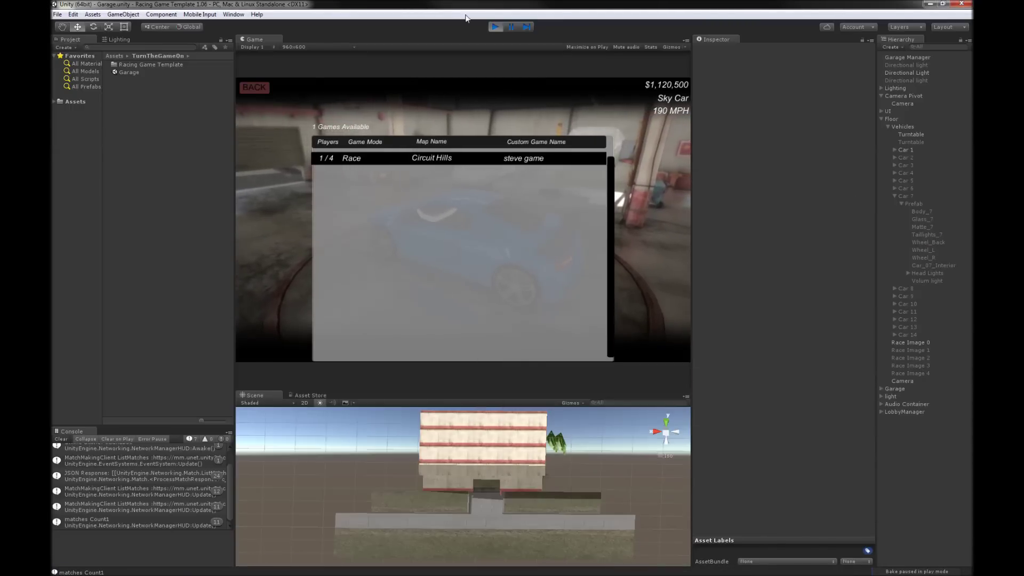
click(490, 27)
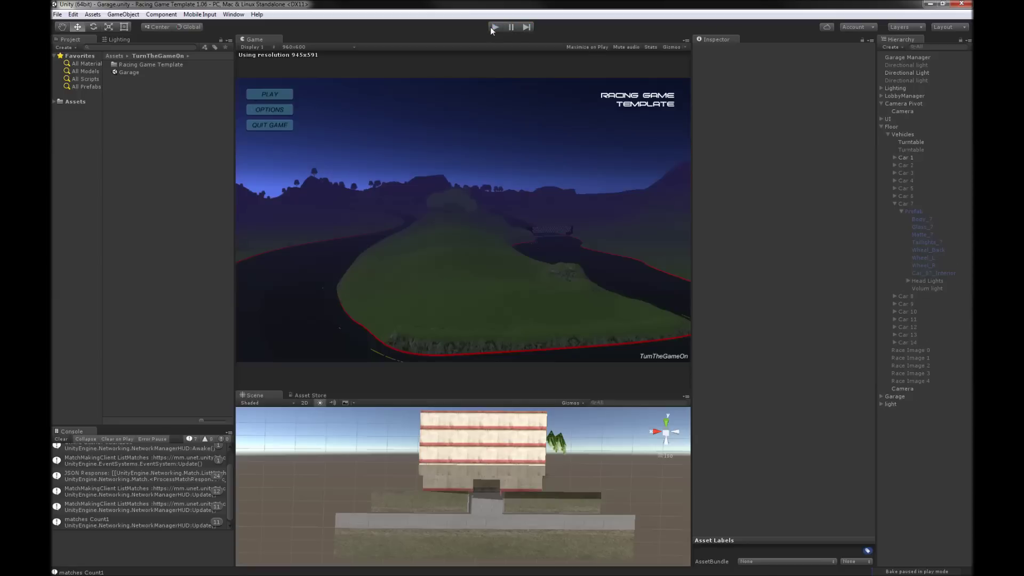